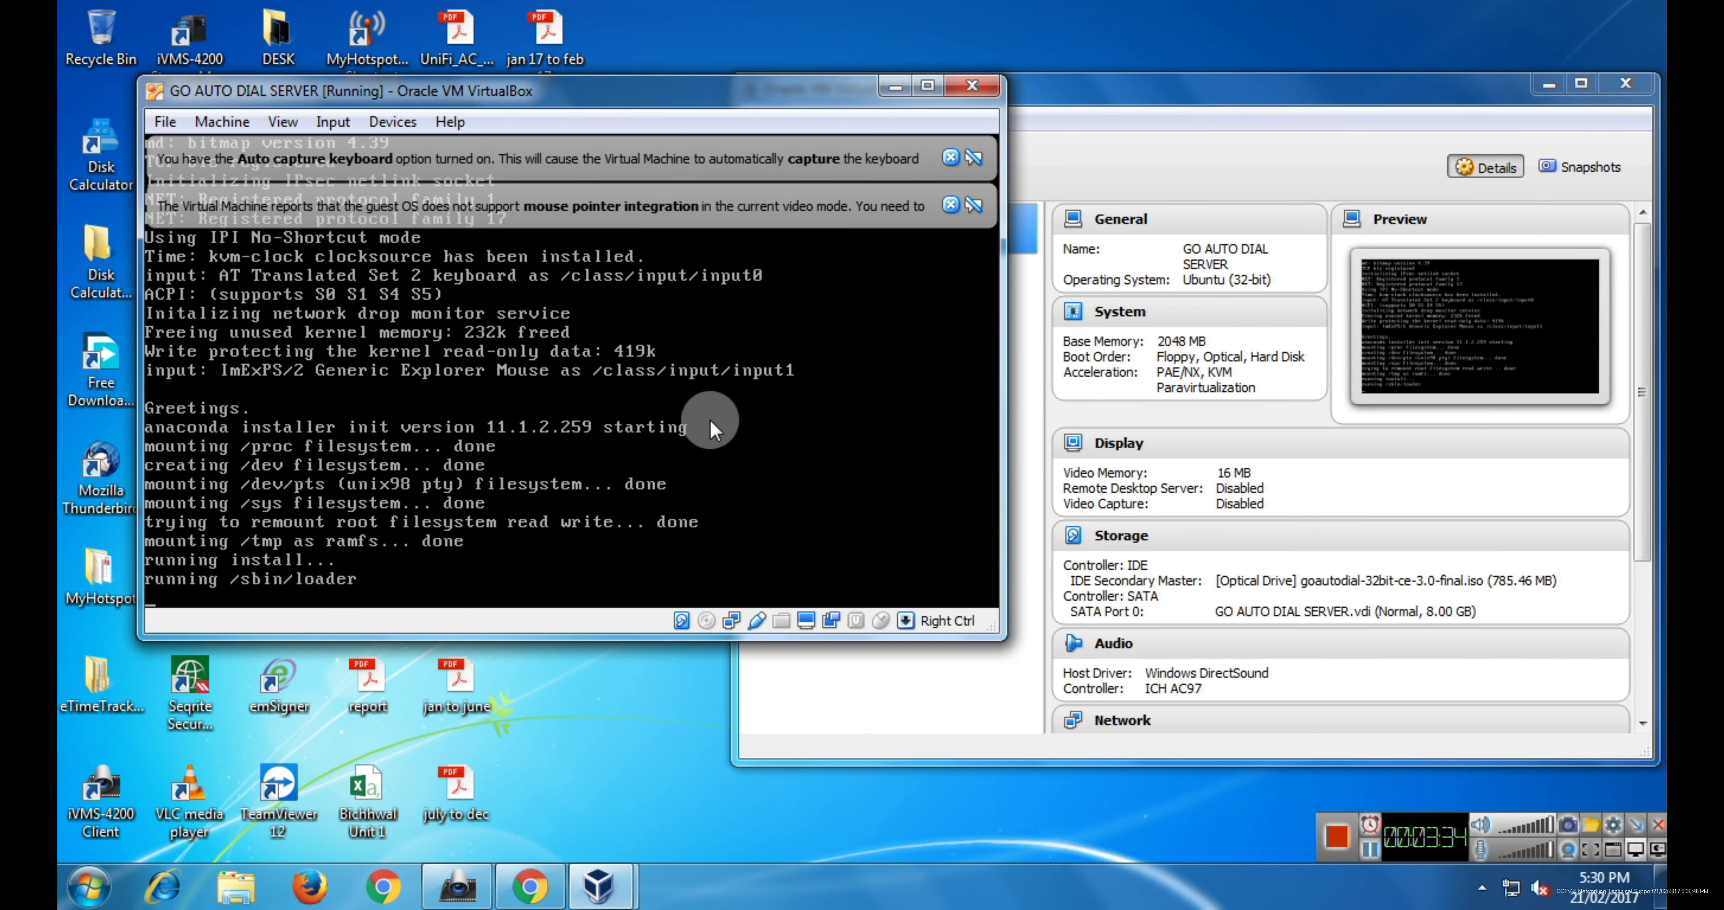
- Dismiss the mouse pointer integration and keyboard auto-capture notices in the VM window
left_click(951, 205)
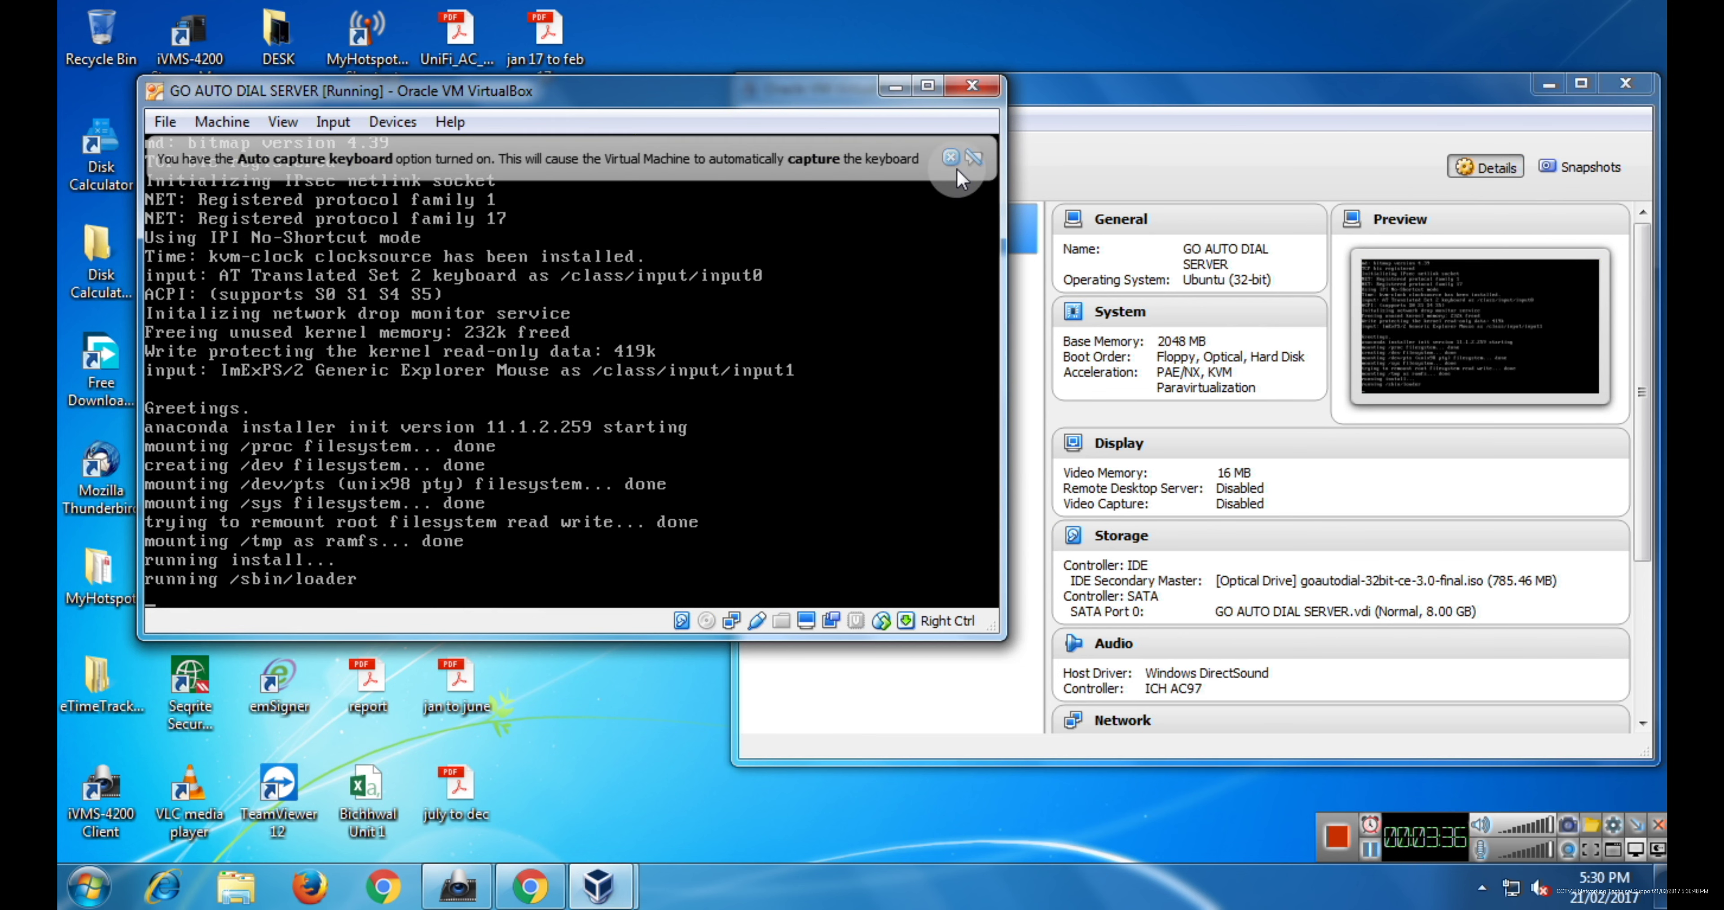
left_click(951, 158)
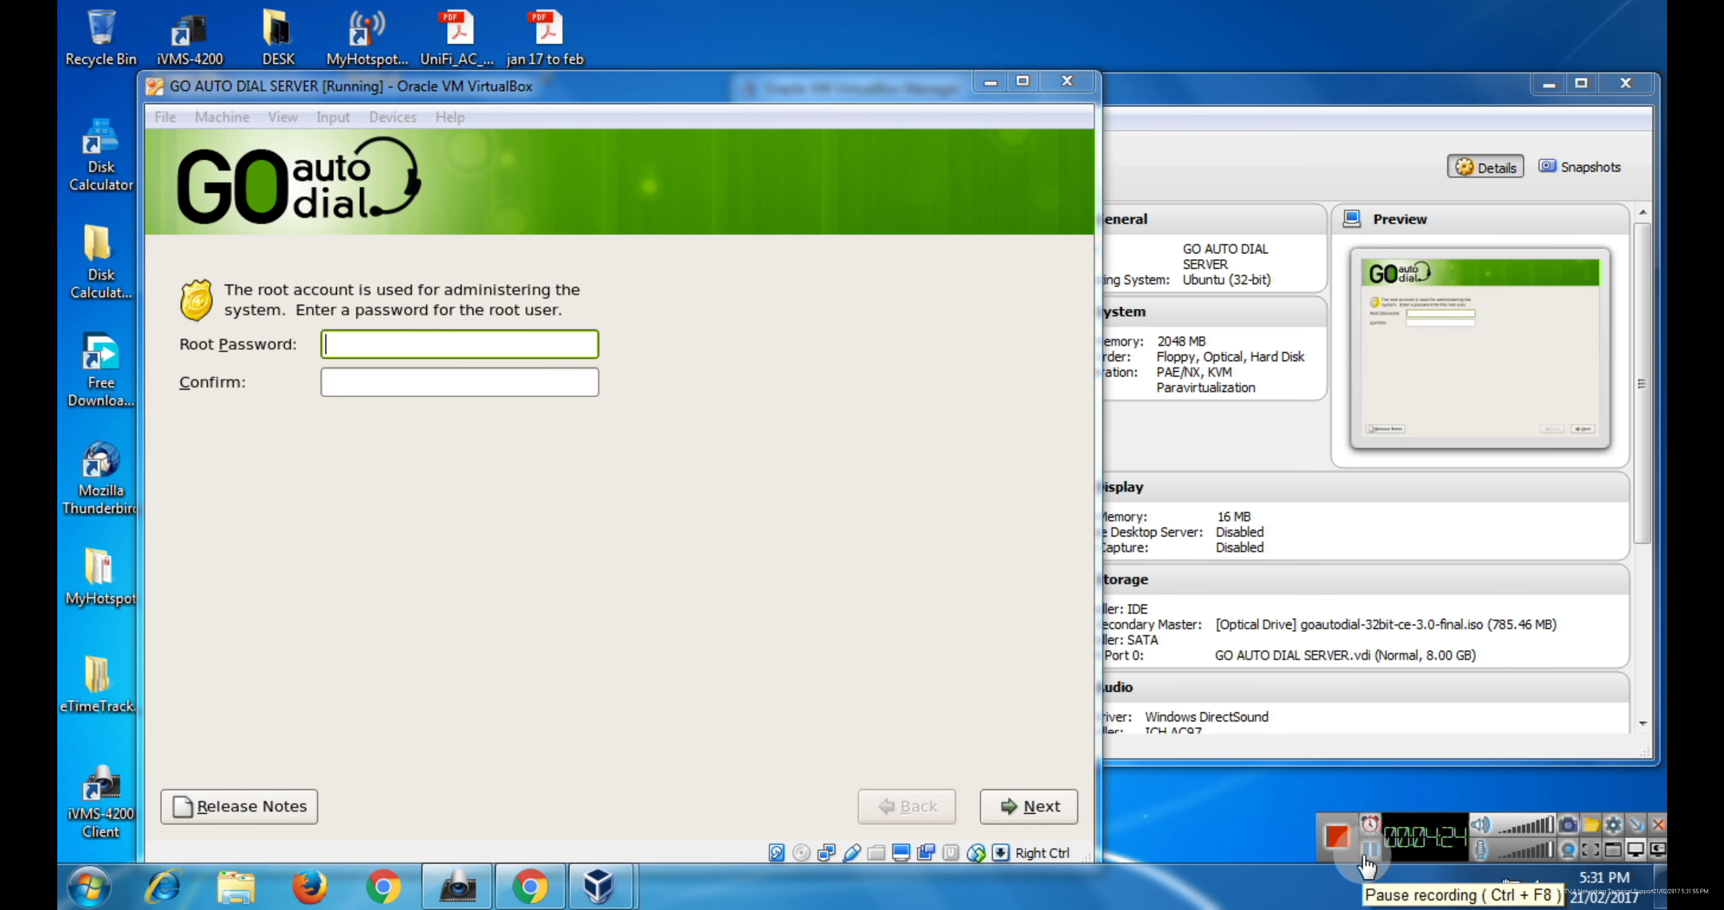
- Enter the root password in both the Root Password and Confirm fields of the installer
left_click(437, 343)
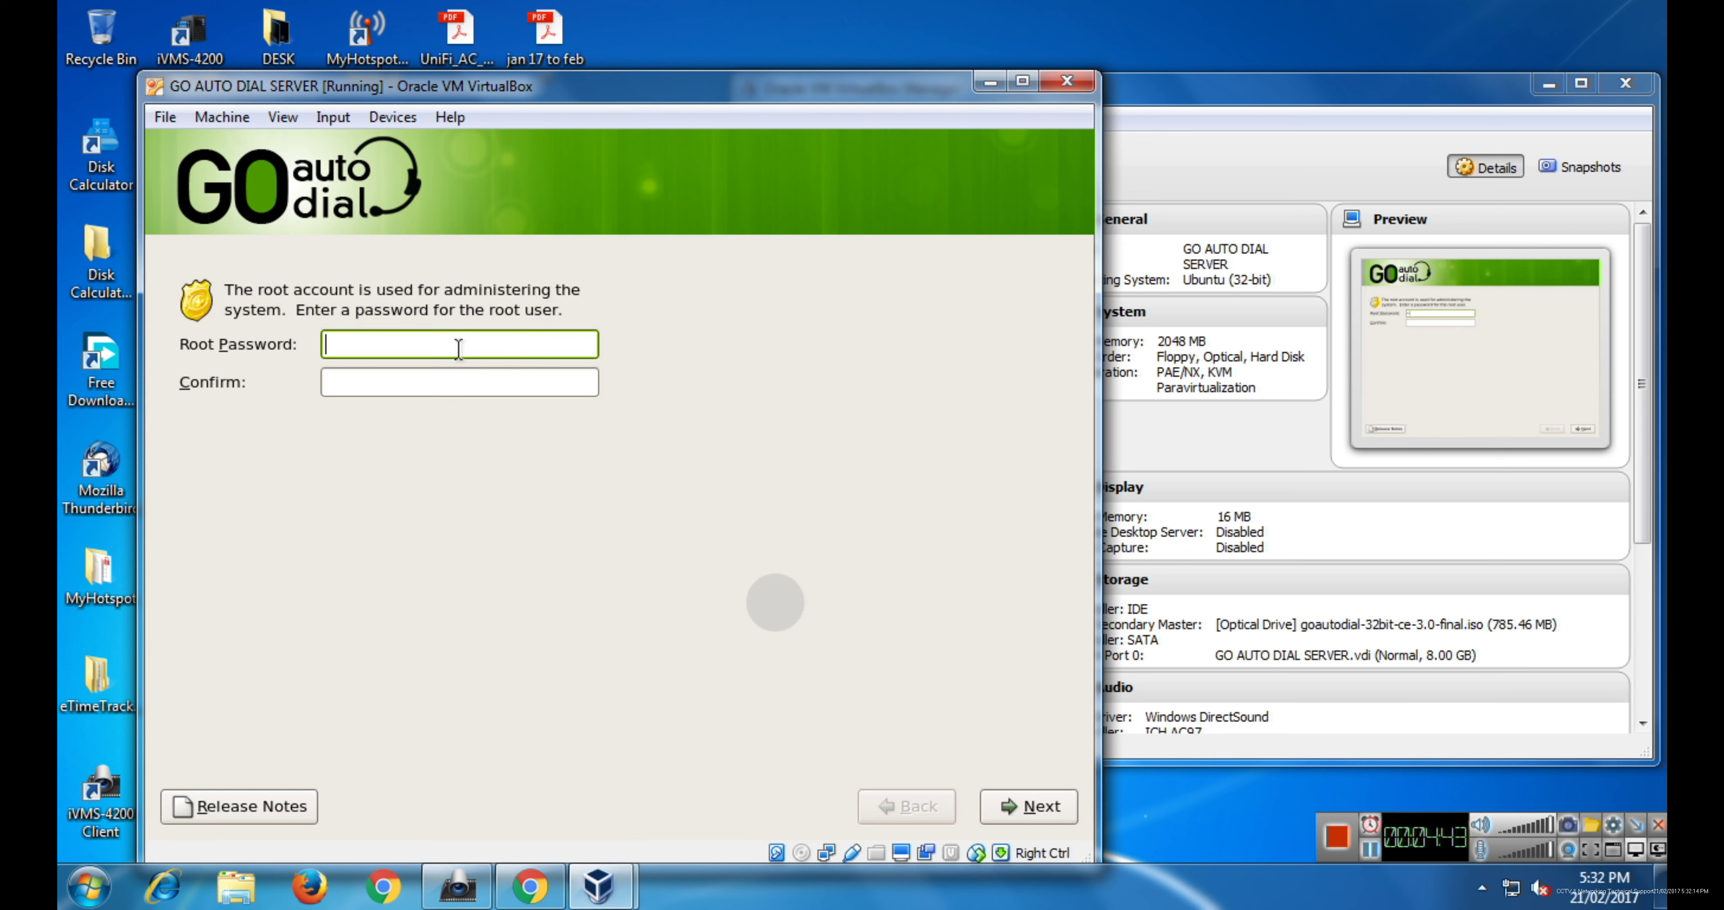
type("******")
key("Tab")
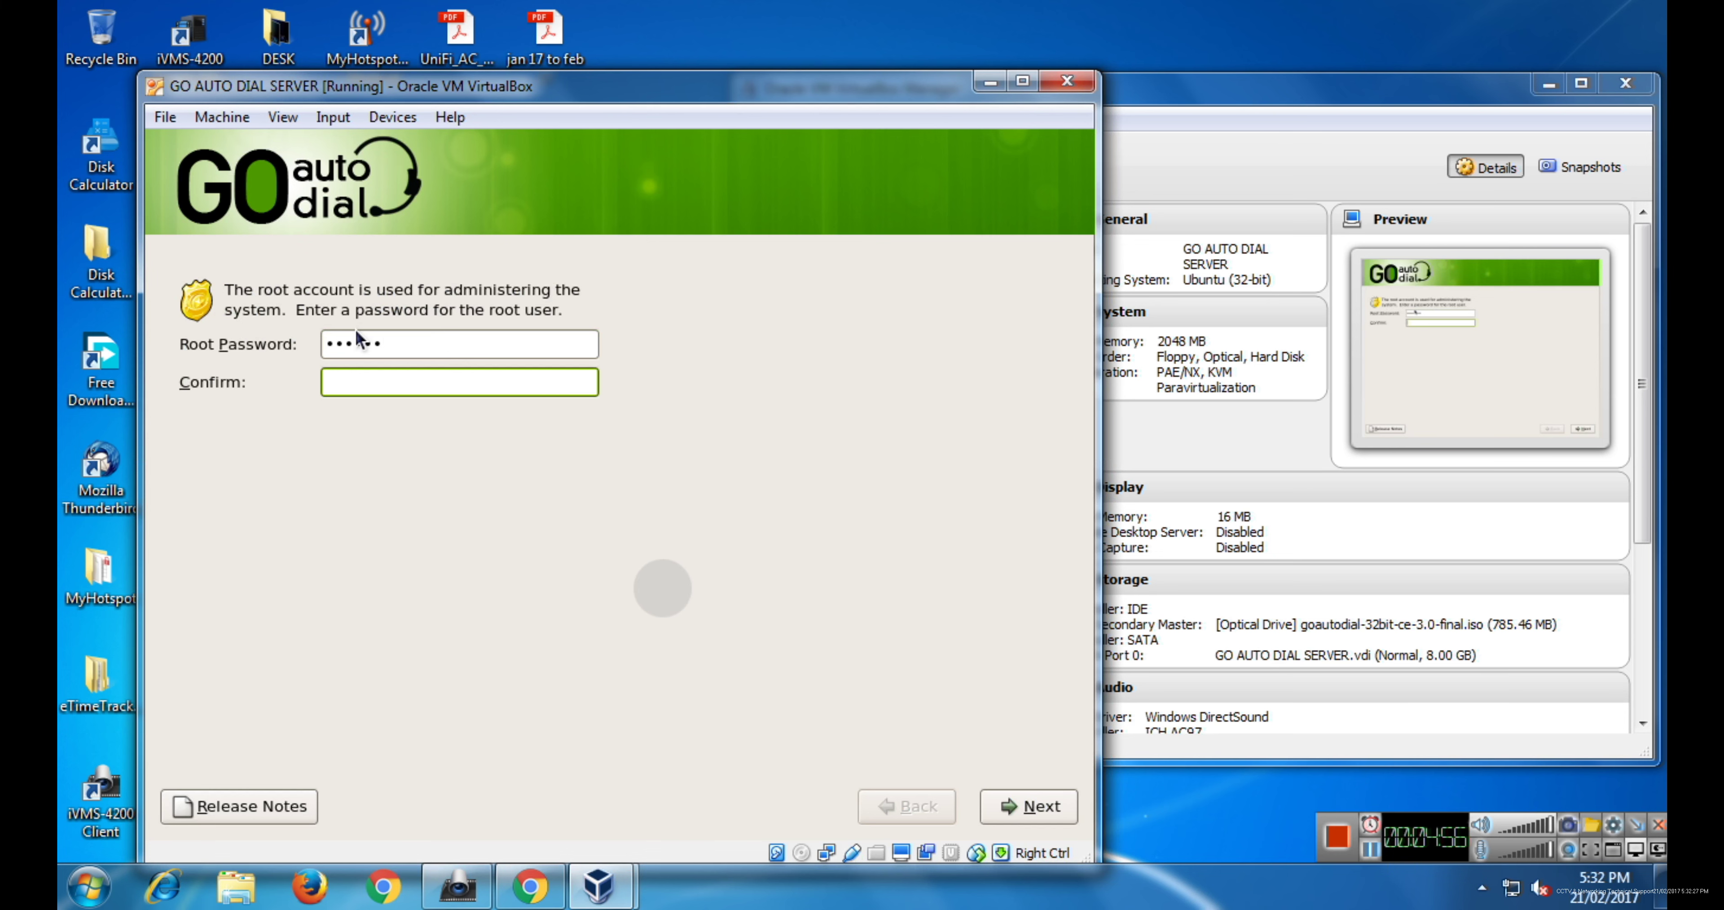
type("••••••")
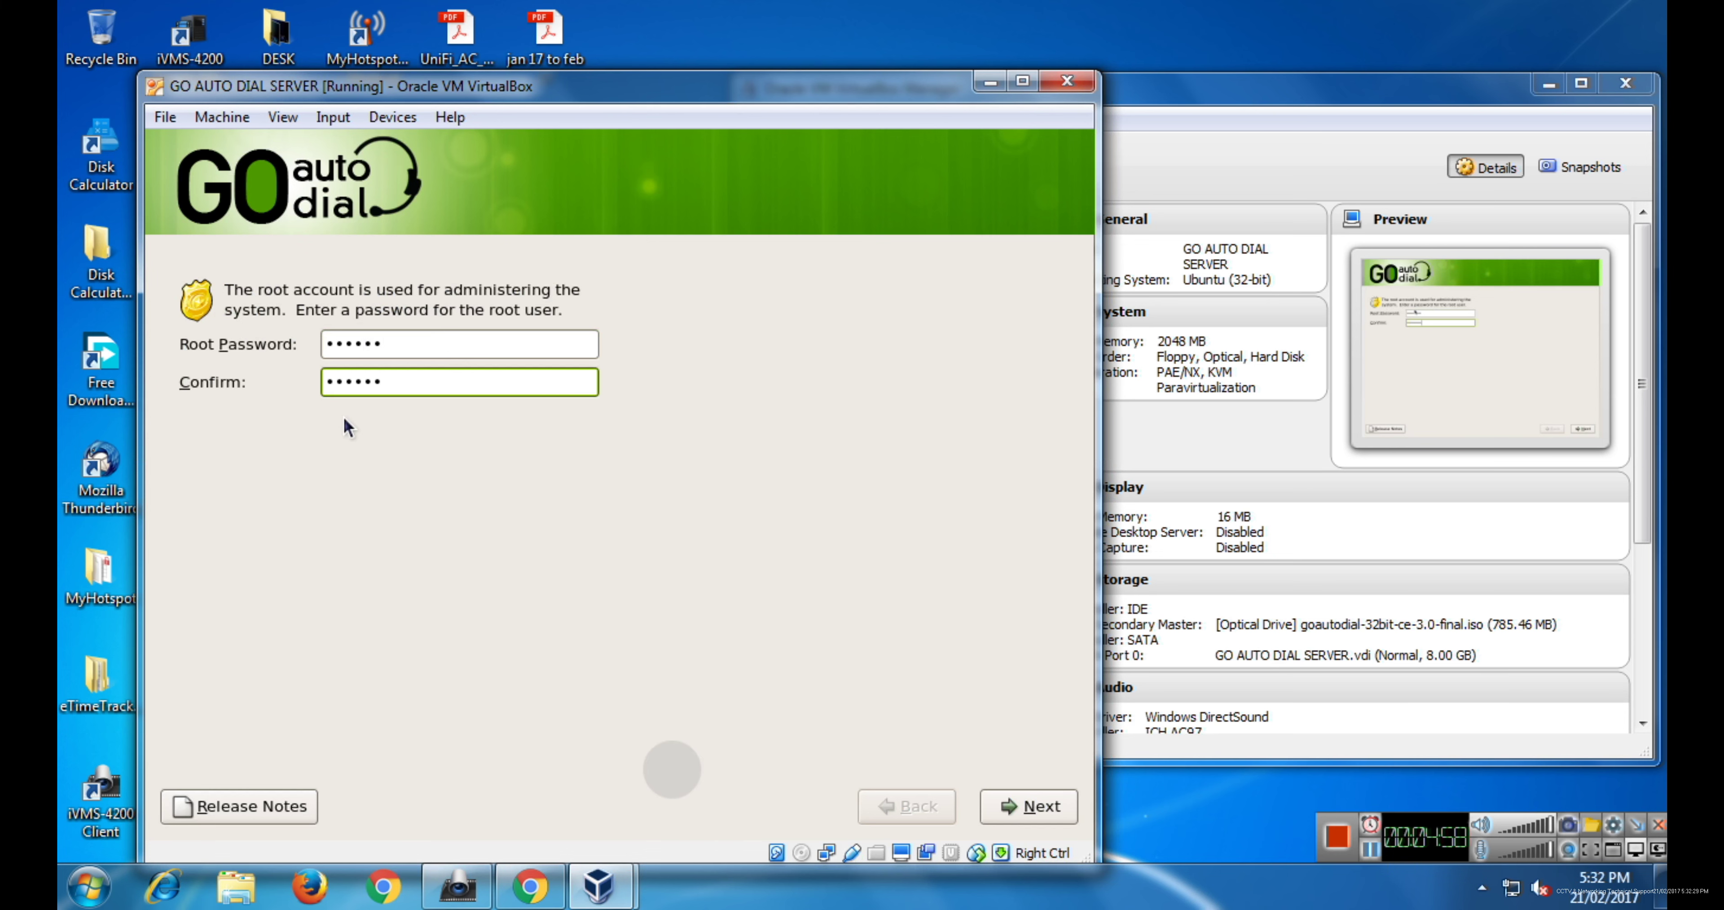
- Continue past the root password page so the GoAutoDial packages install to completion
left_click(1029, 805)
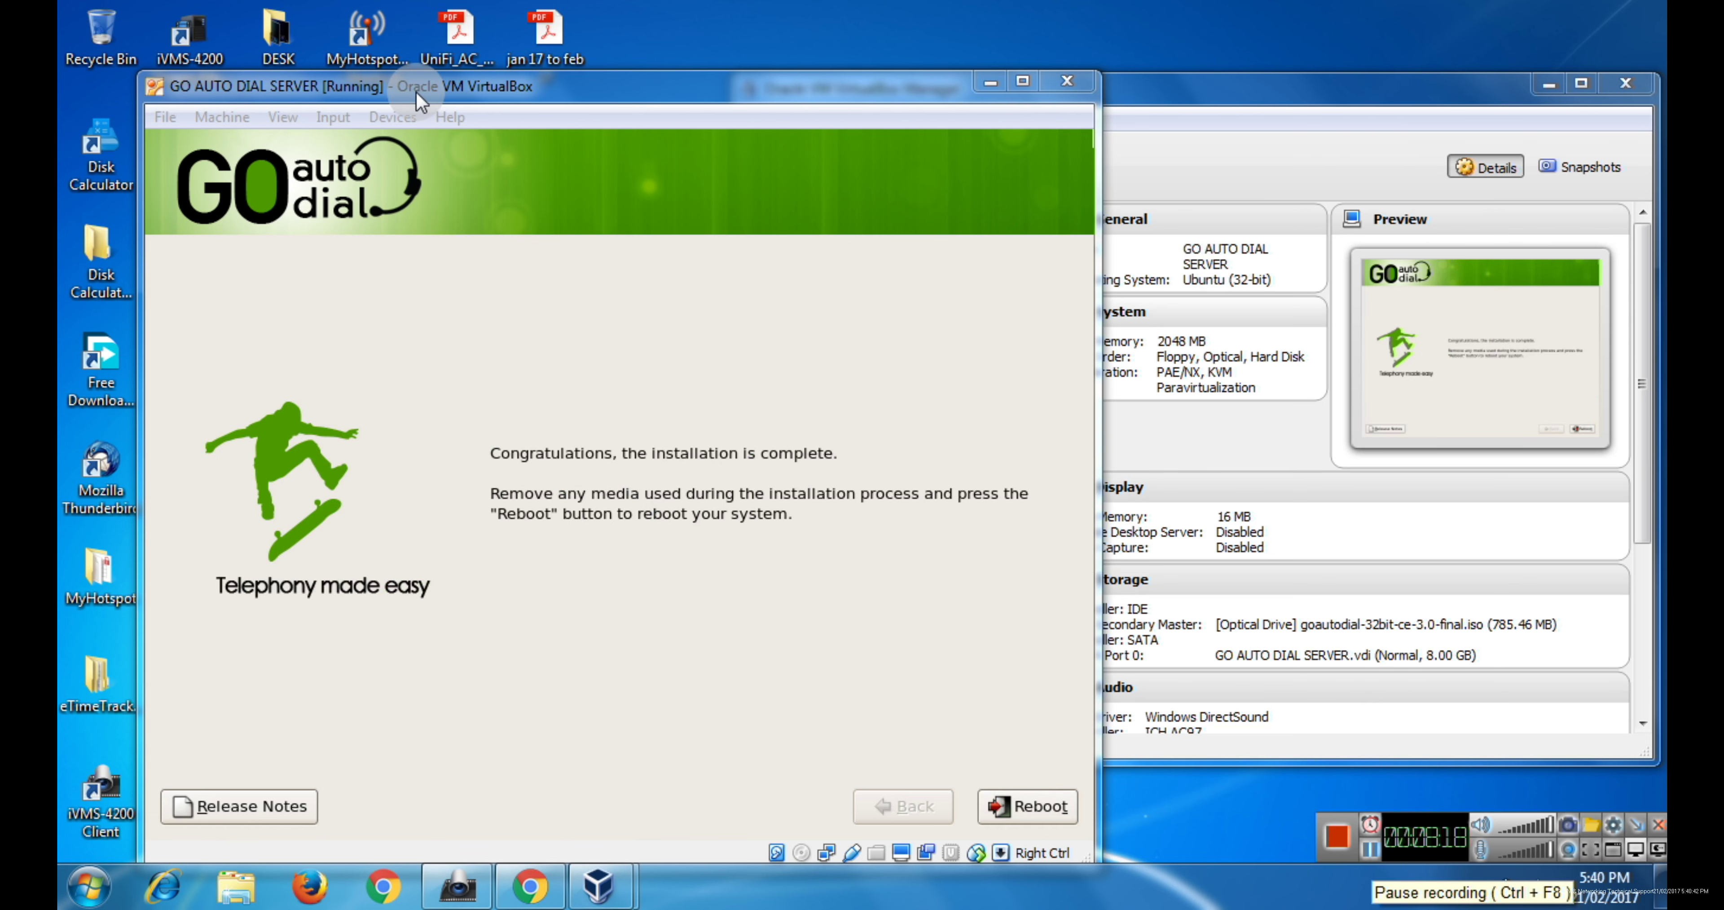
- Unmount the goautodial ISO from Optical Drives and confirm the drive now shows Empty
left_click(393, 117)
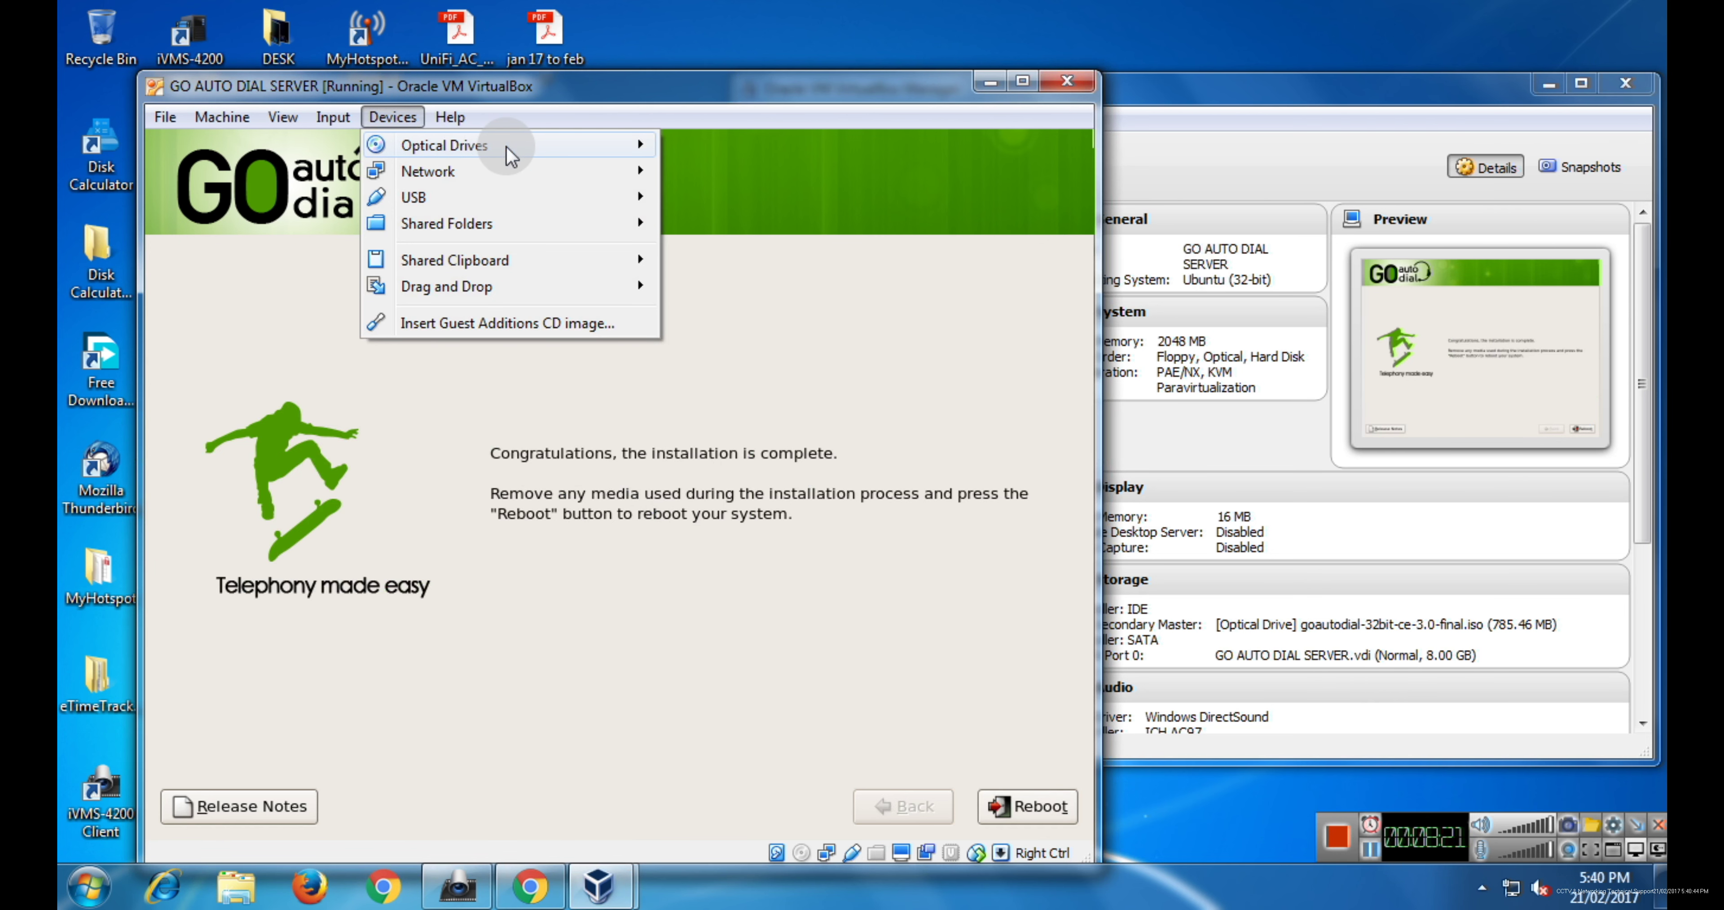
left_click(578, 157)
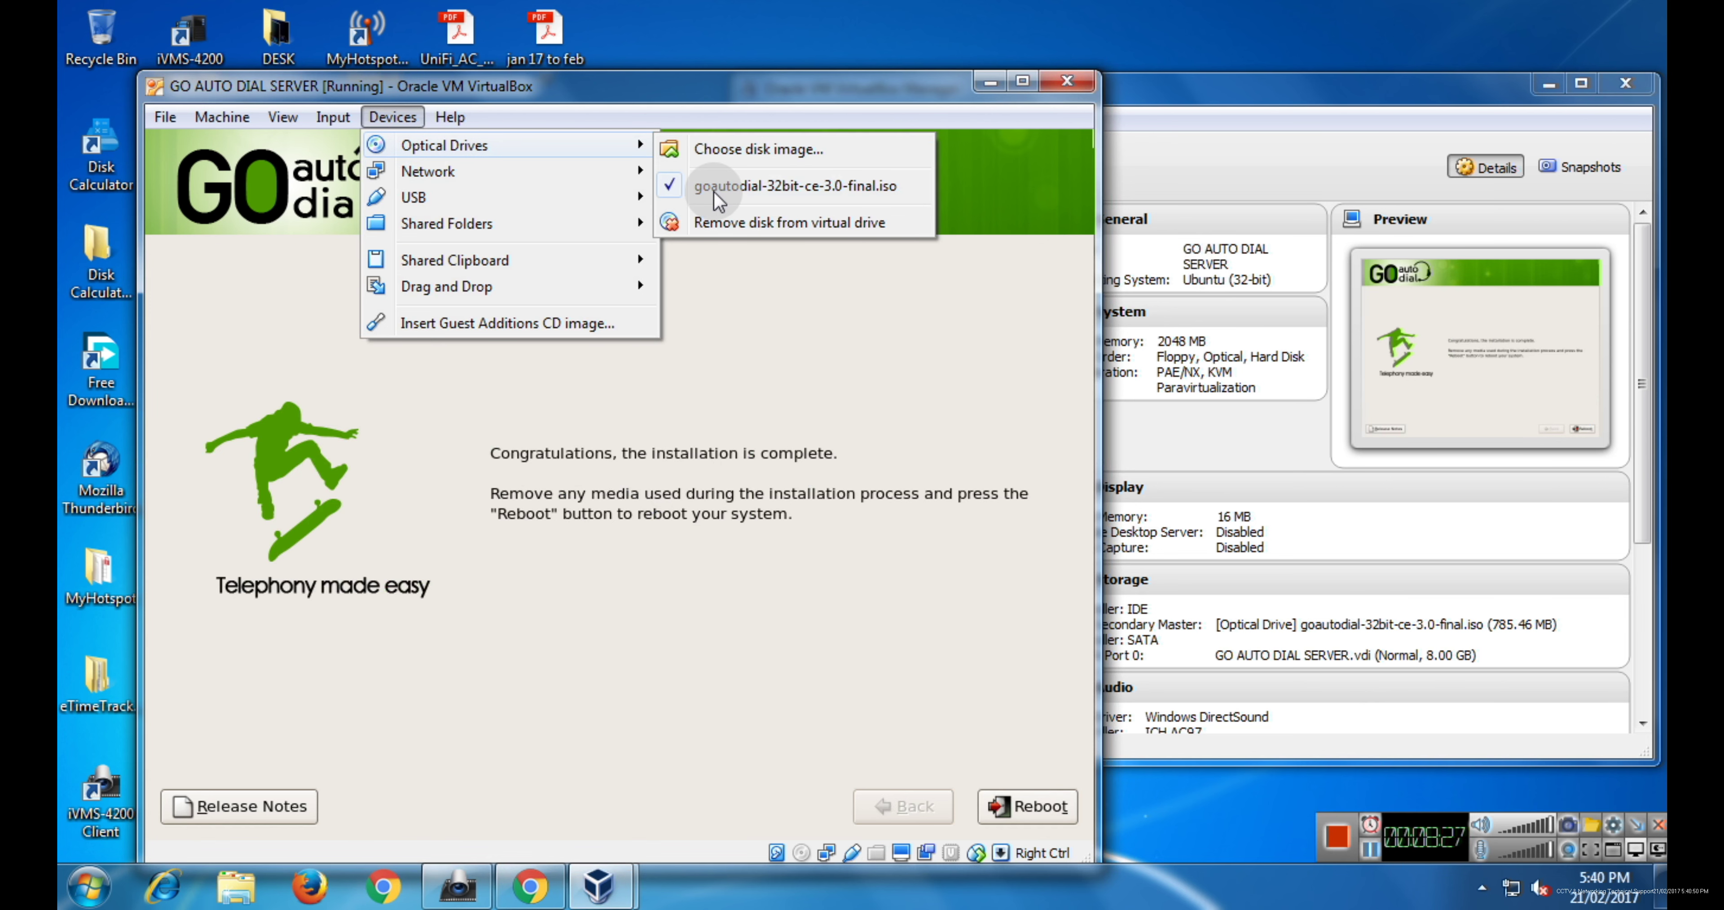
left_click(673, 186)
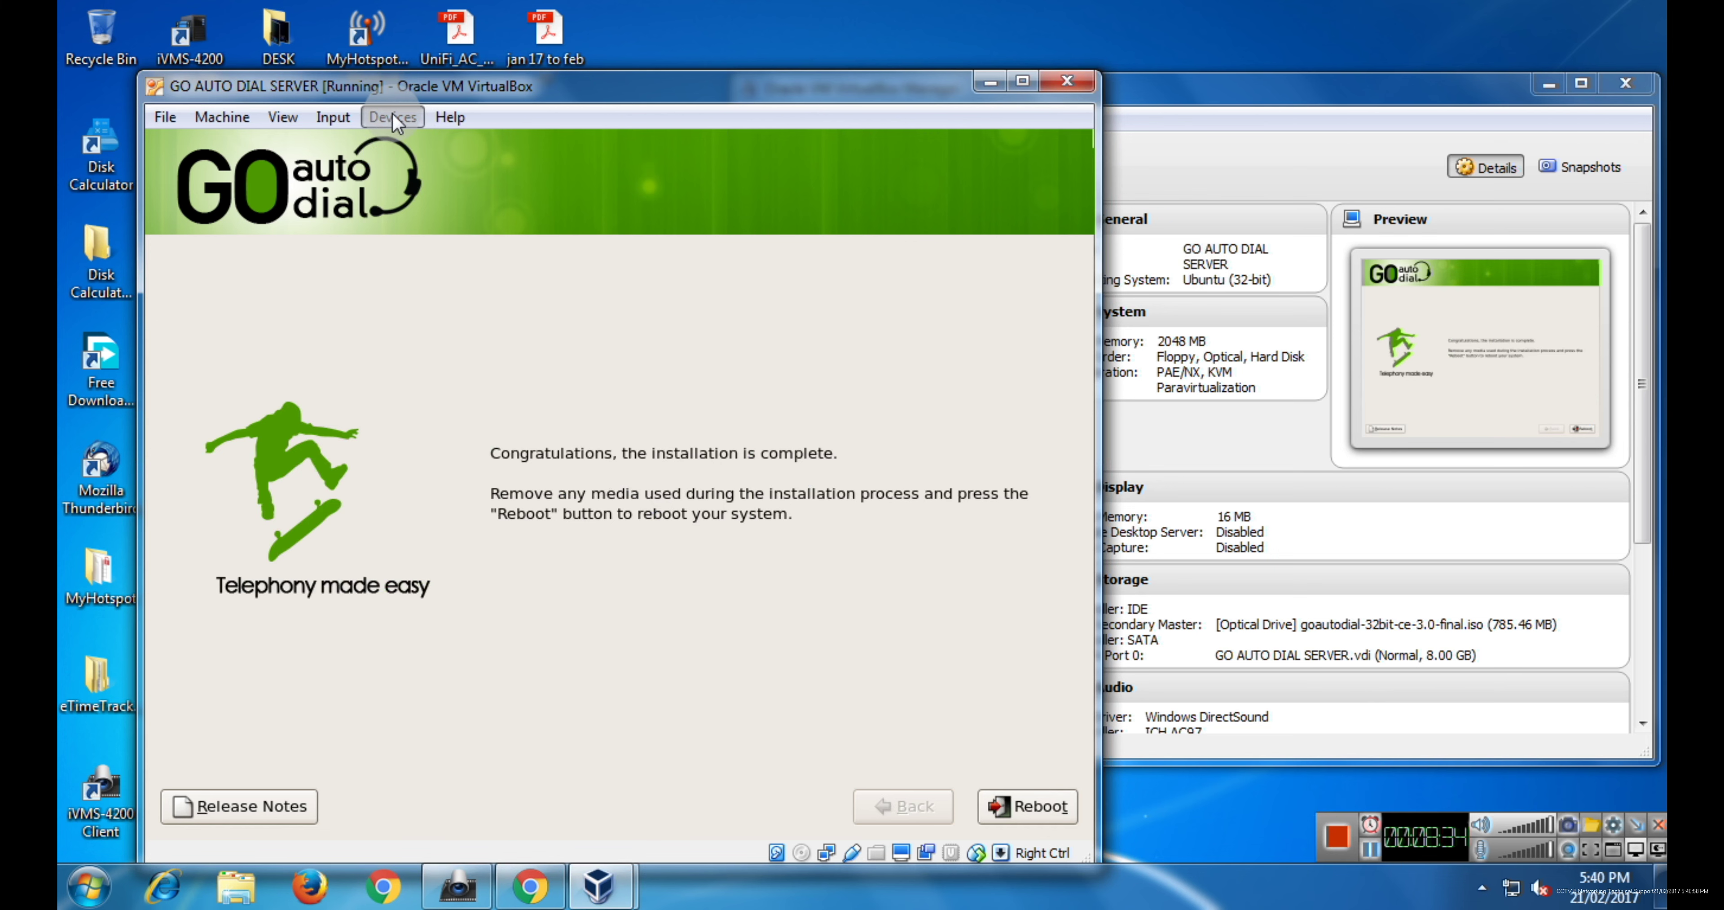
left_click(393, 117)
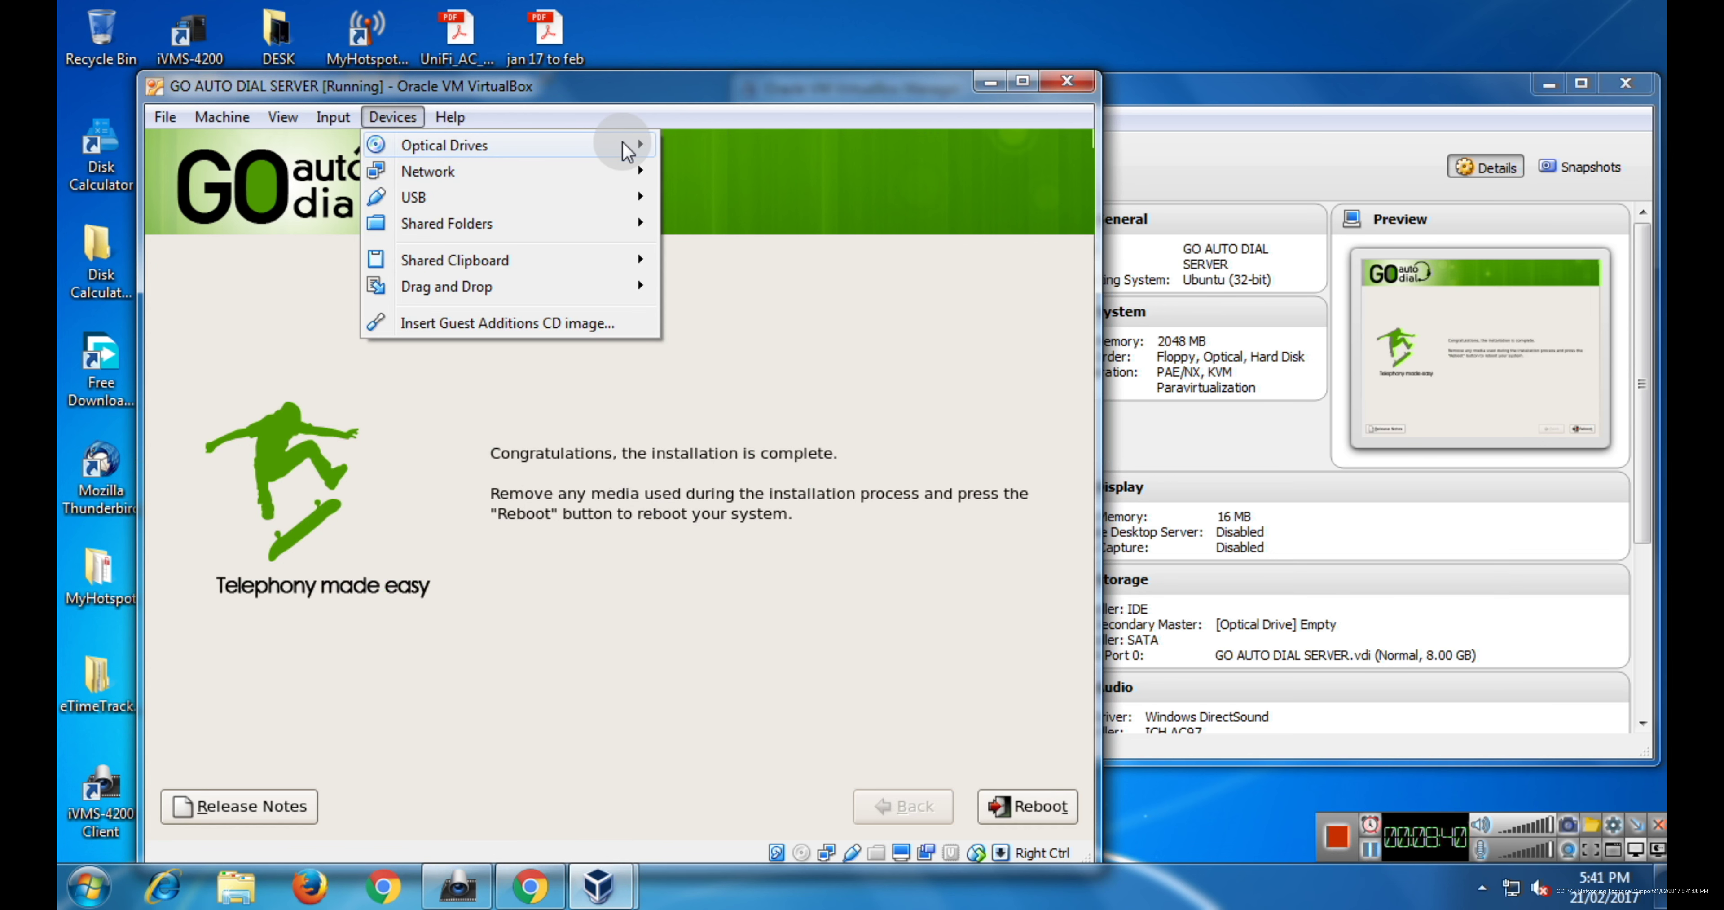
mouse_move(660, 145)
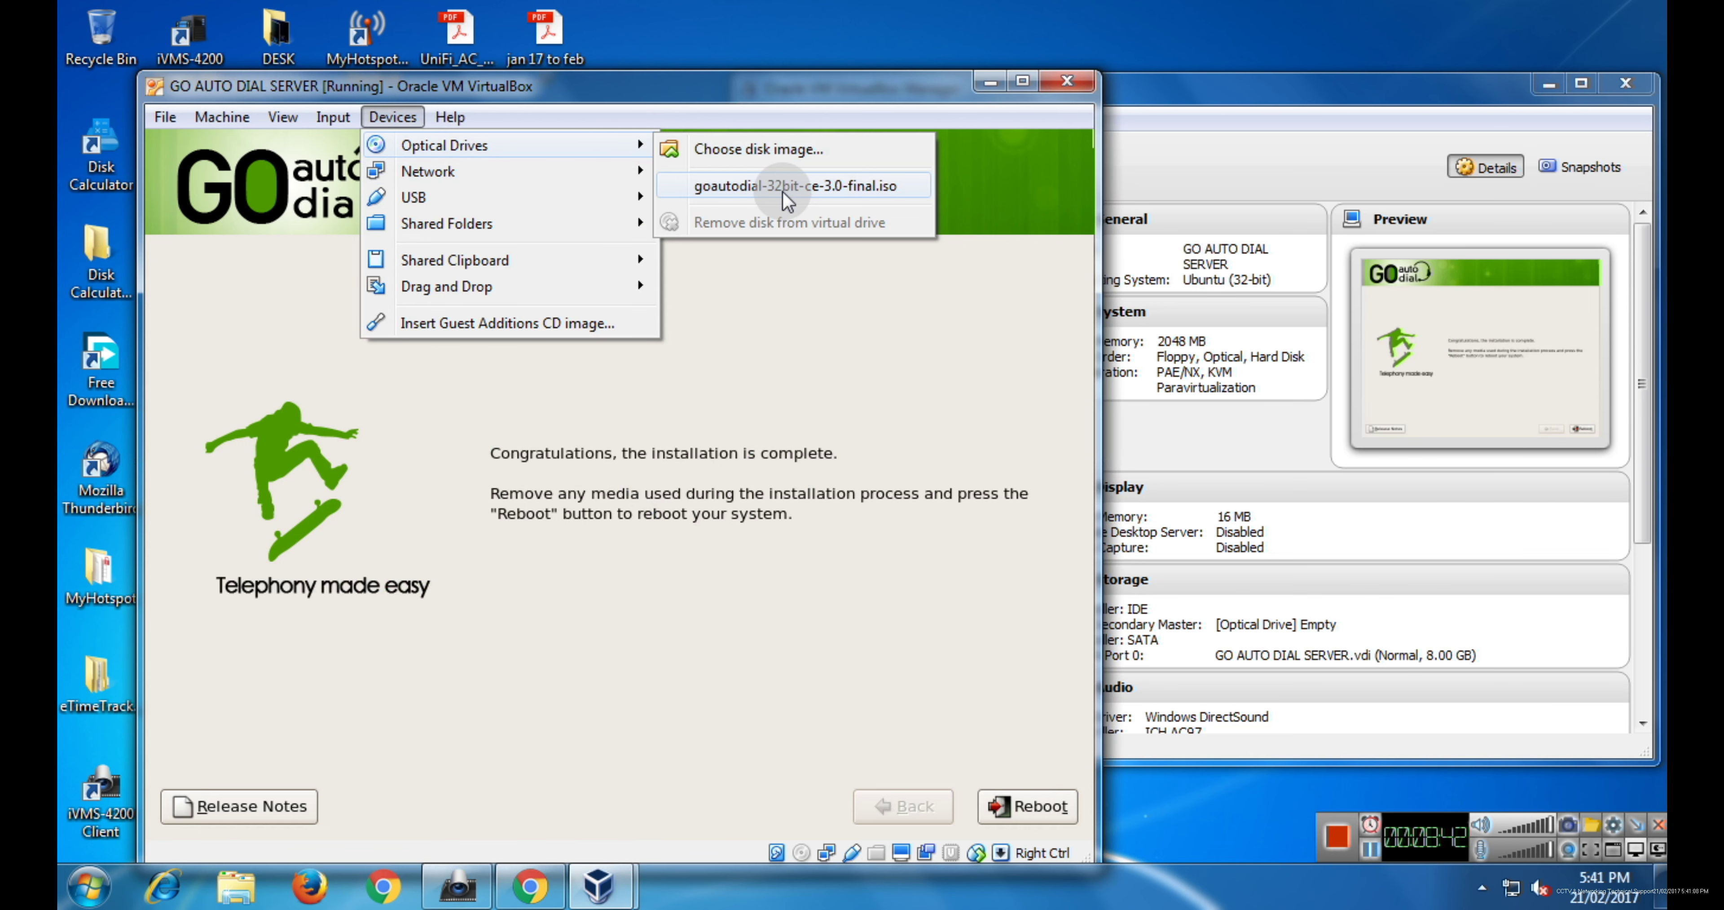
left_click(606, 107)
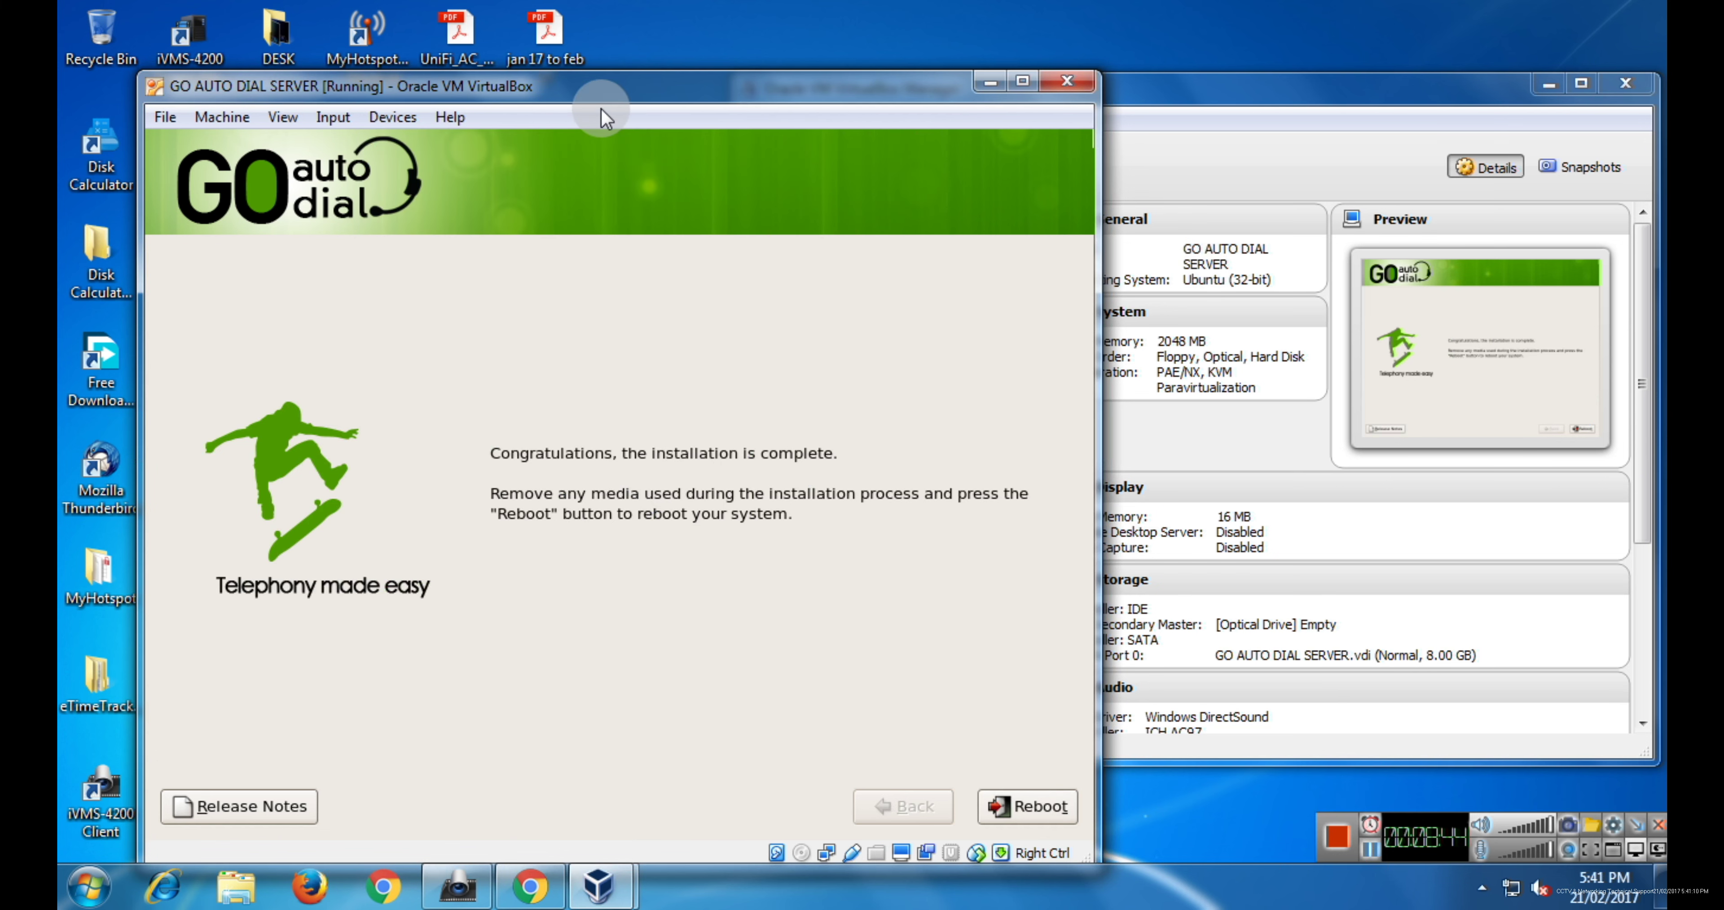
left_click(524, 184)
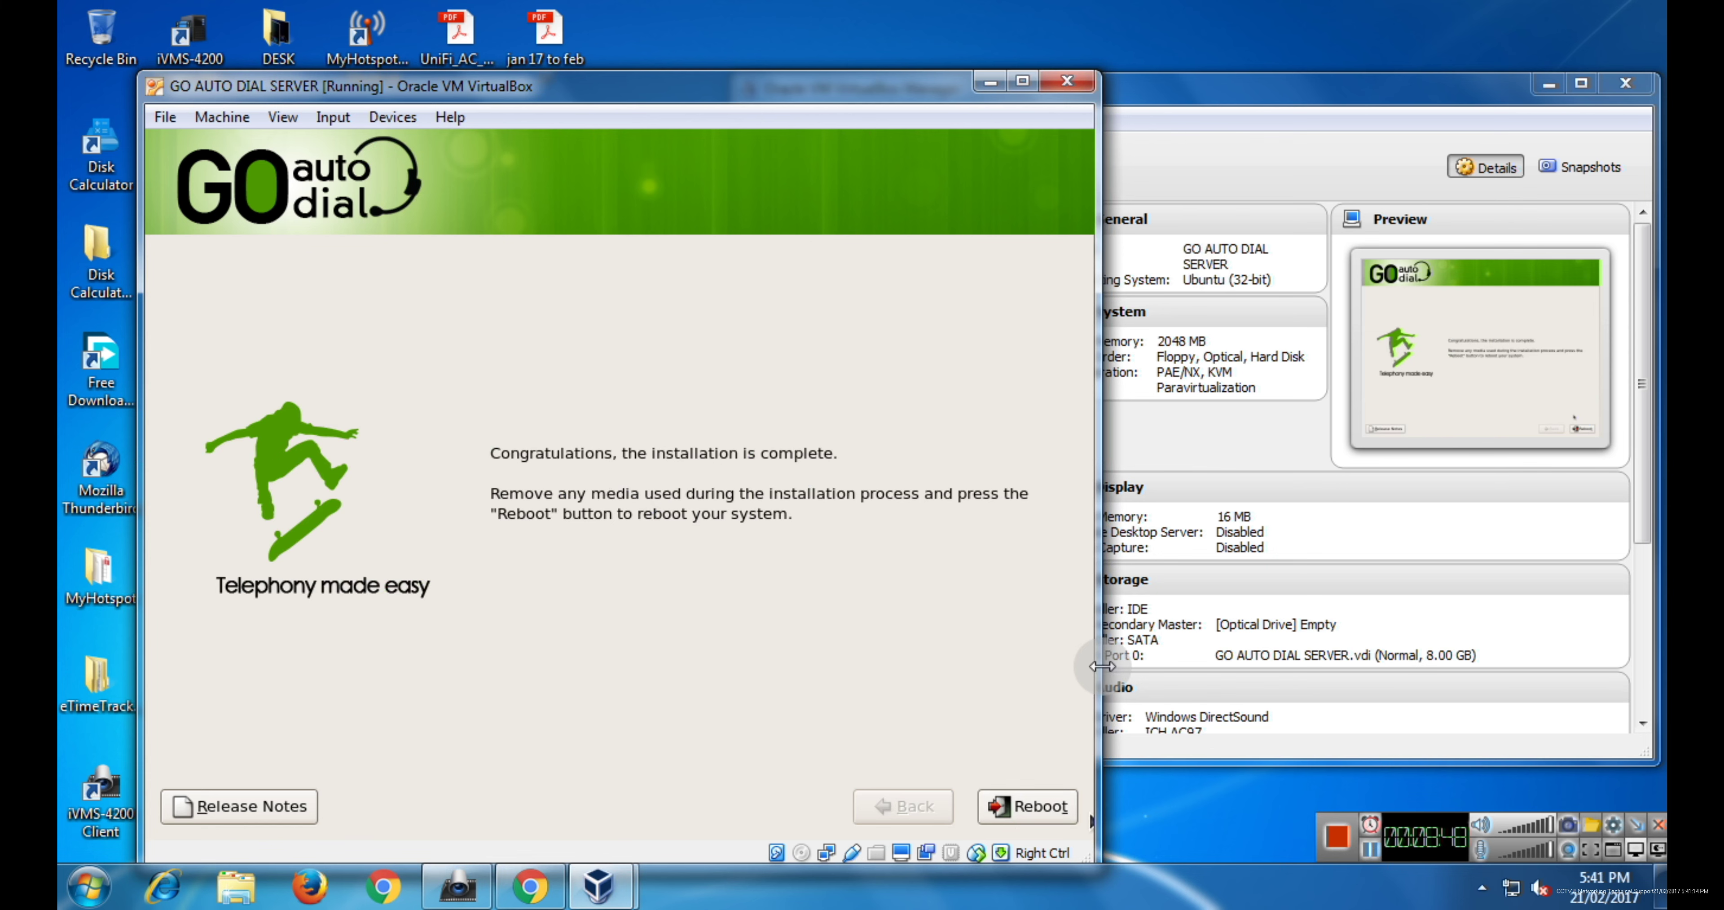
- Reboot the VM from the installer's Congratulations page
left_click(1048, 813)
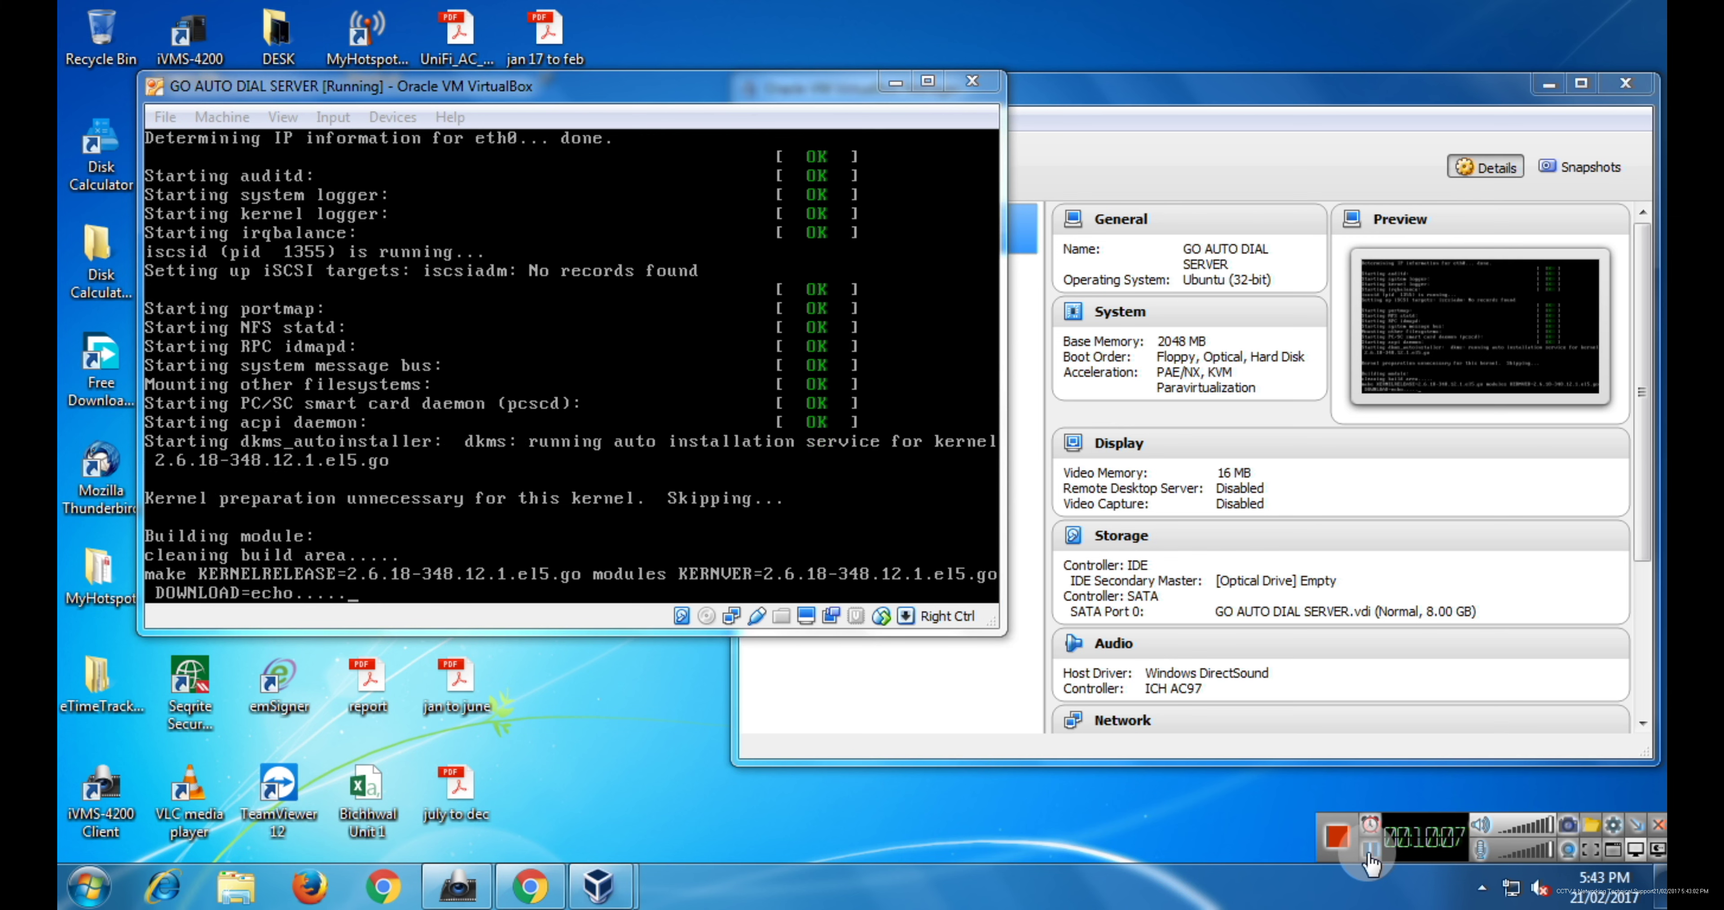
- Wait for the server to finish booting to the GoAutoDial CE 3.0 login prompt
left_click(1369, 850)
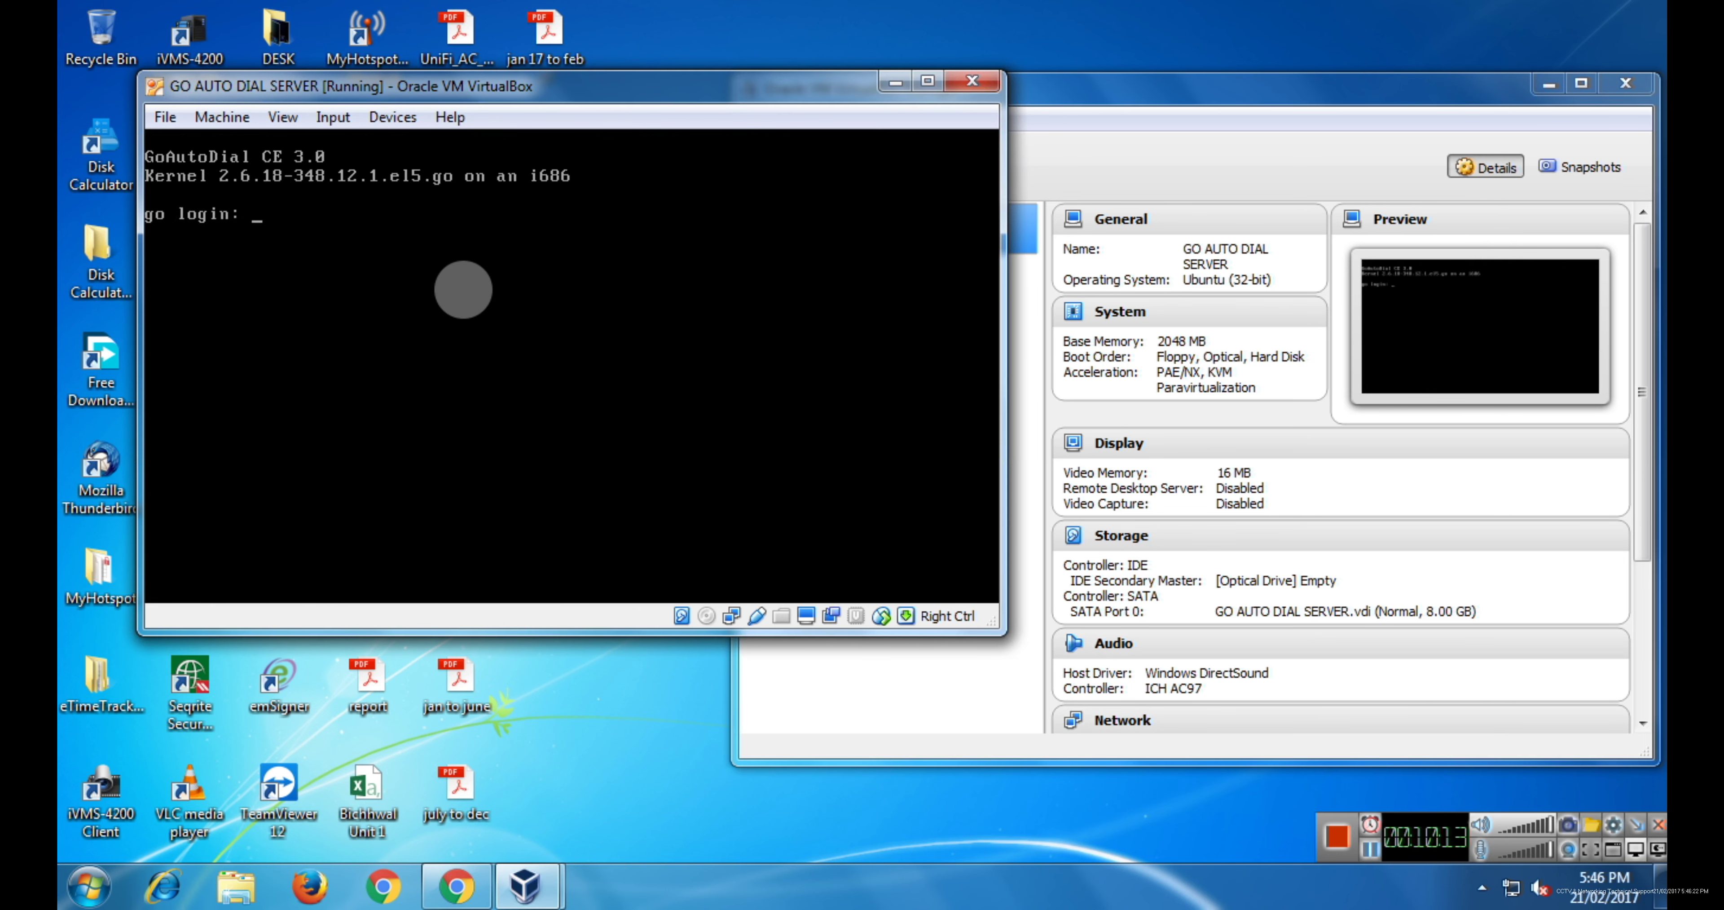
- Enter root as the console login name to reach the password prompt
type("root")
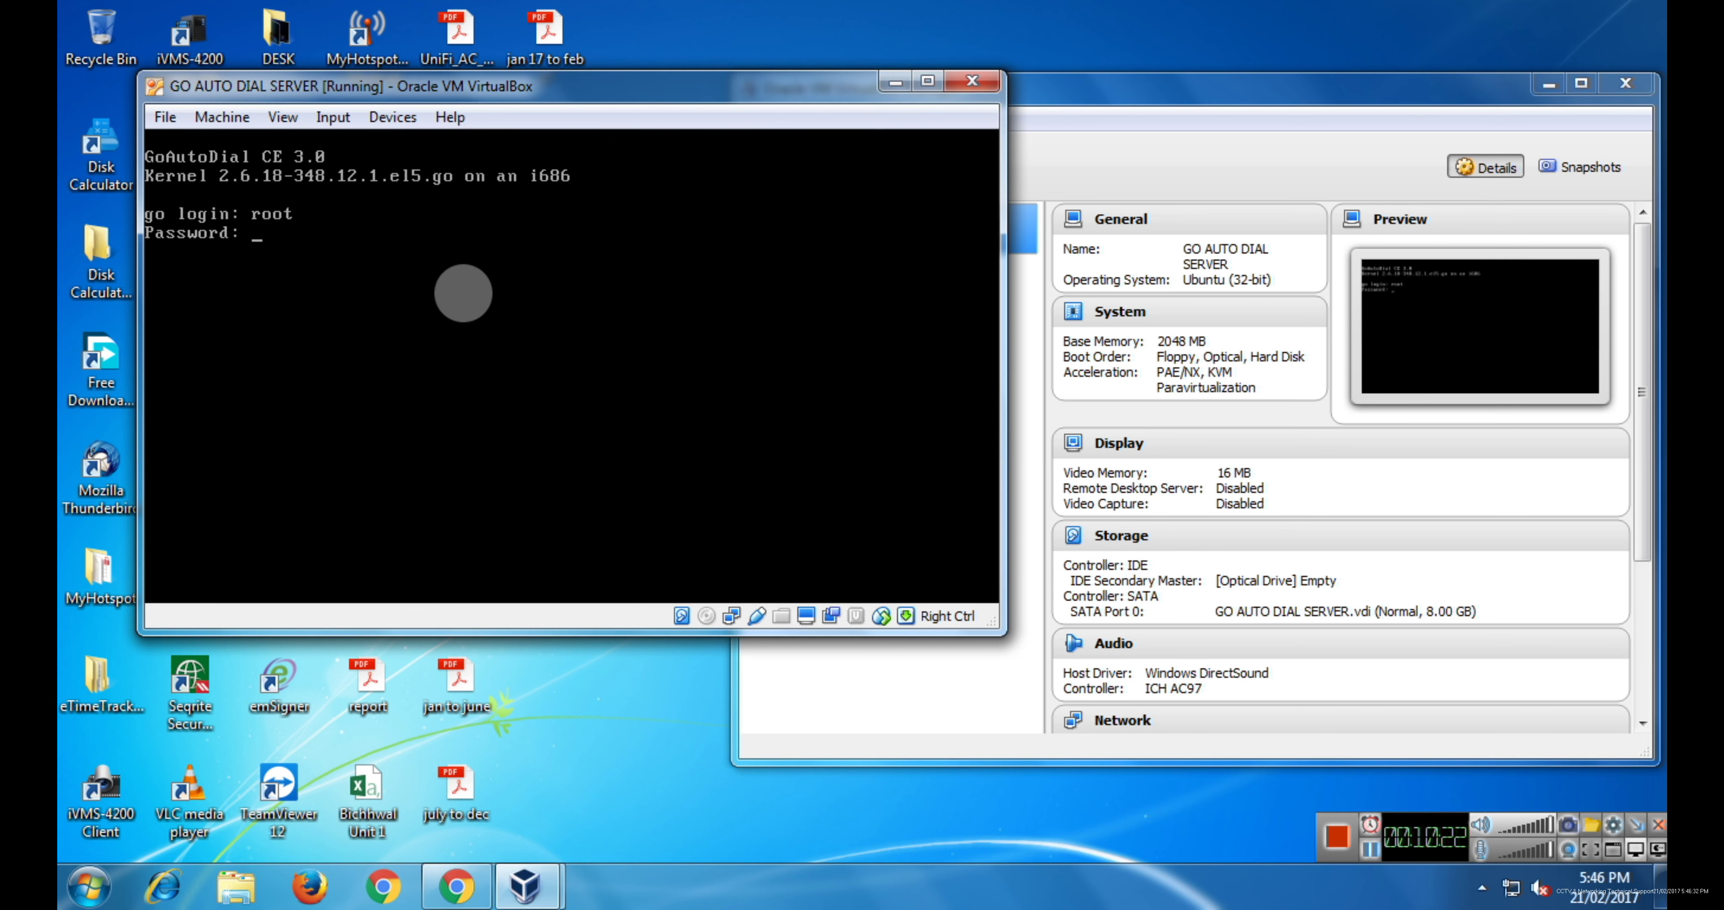
key("Return")
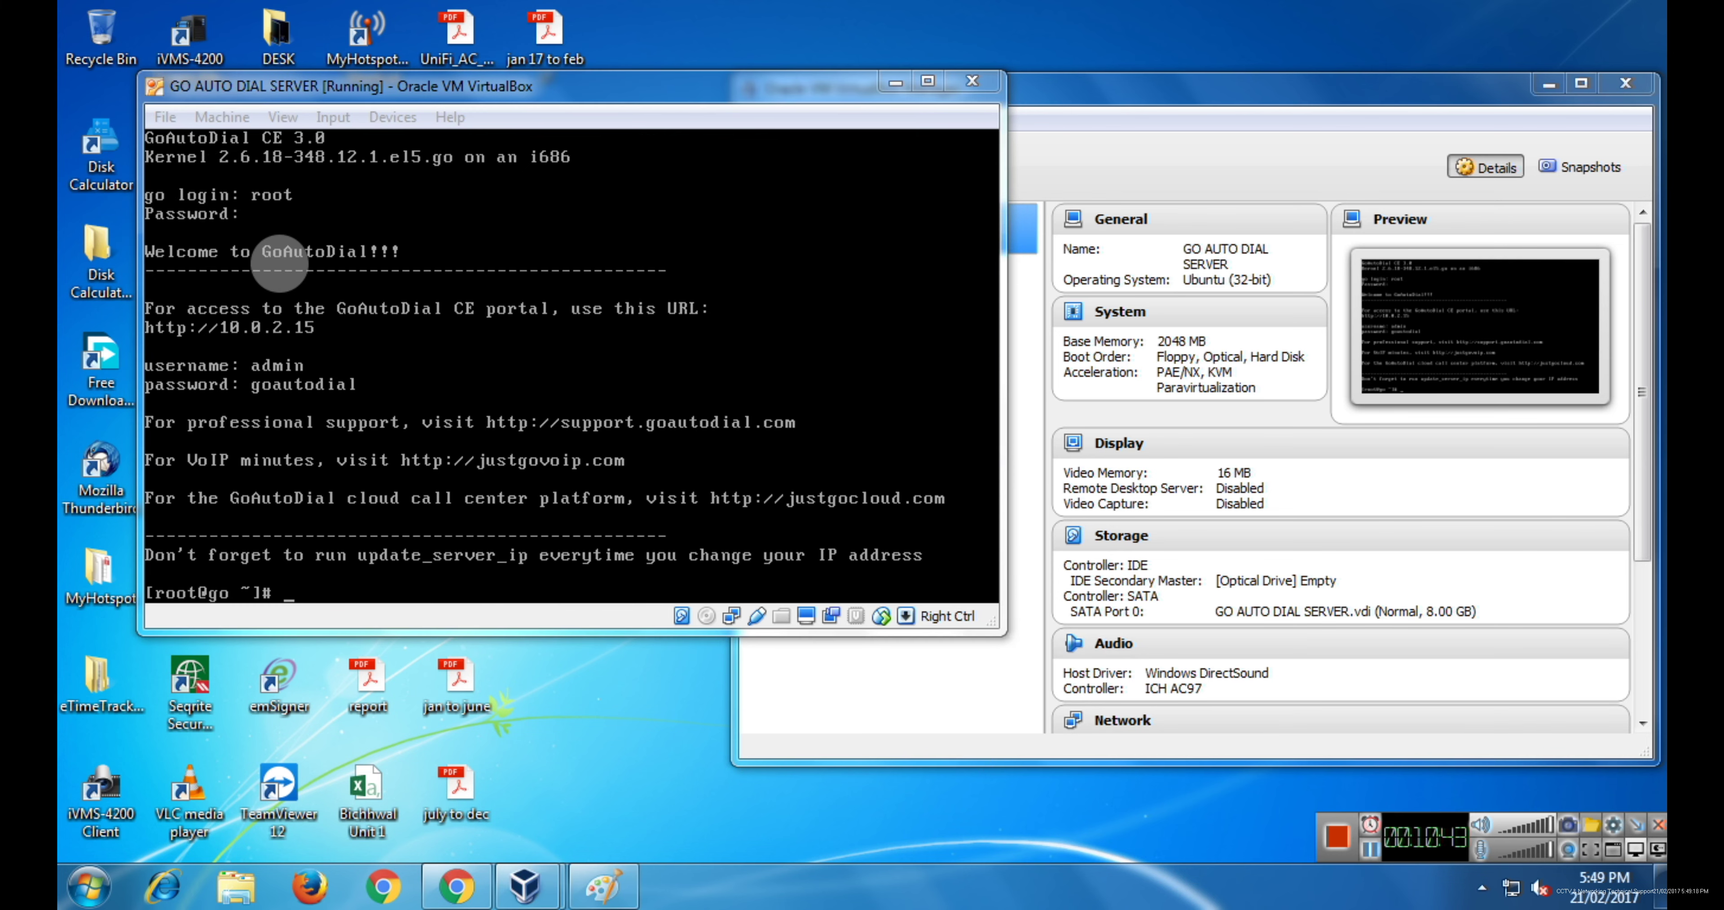
- Open the VM's Network Settings through Devices > Network
left_click(393, 116)
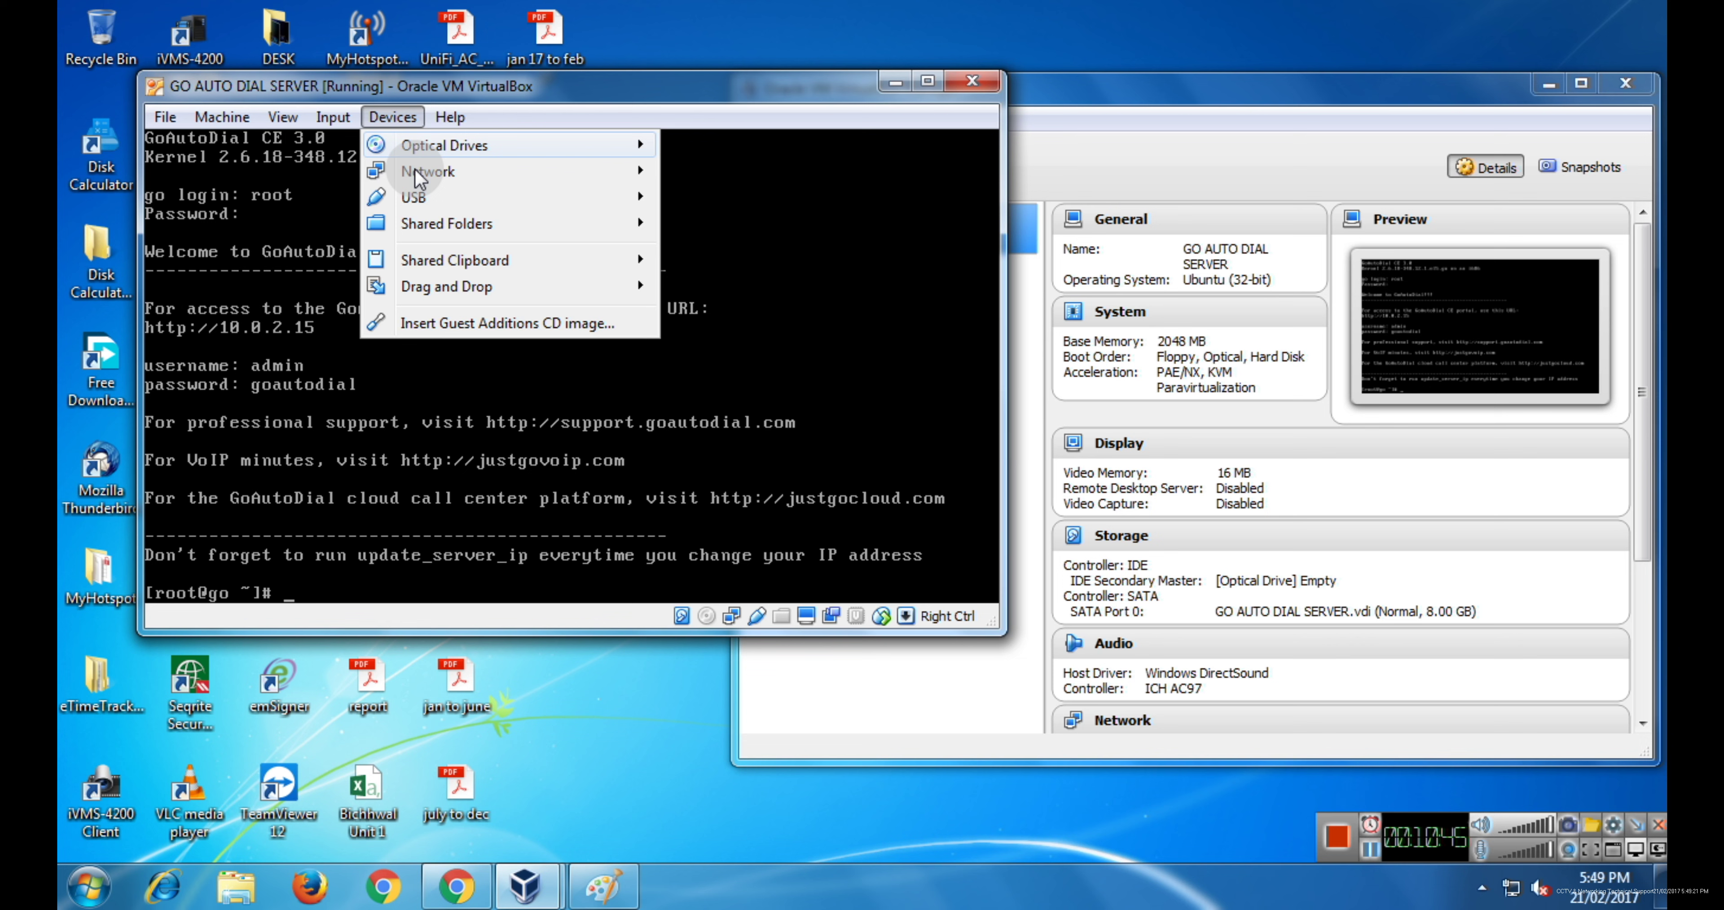
mouse_move(599, 175)
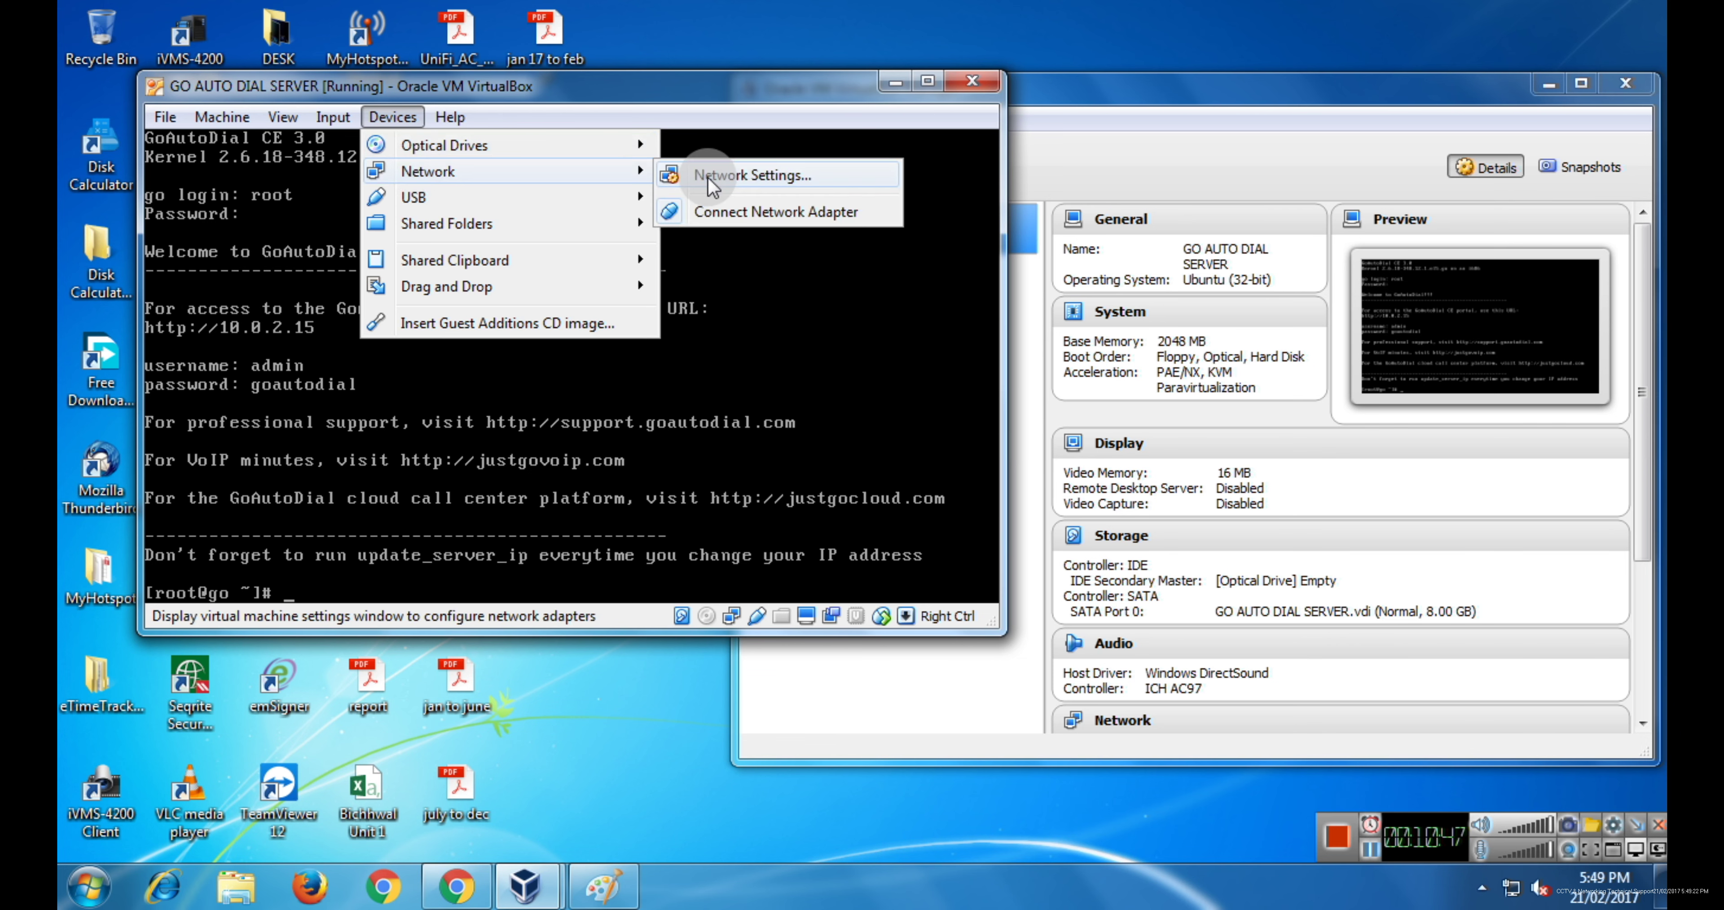
left_click(708, 177)
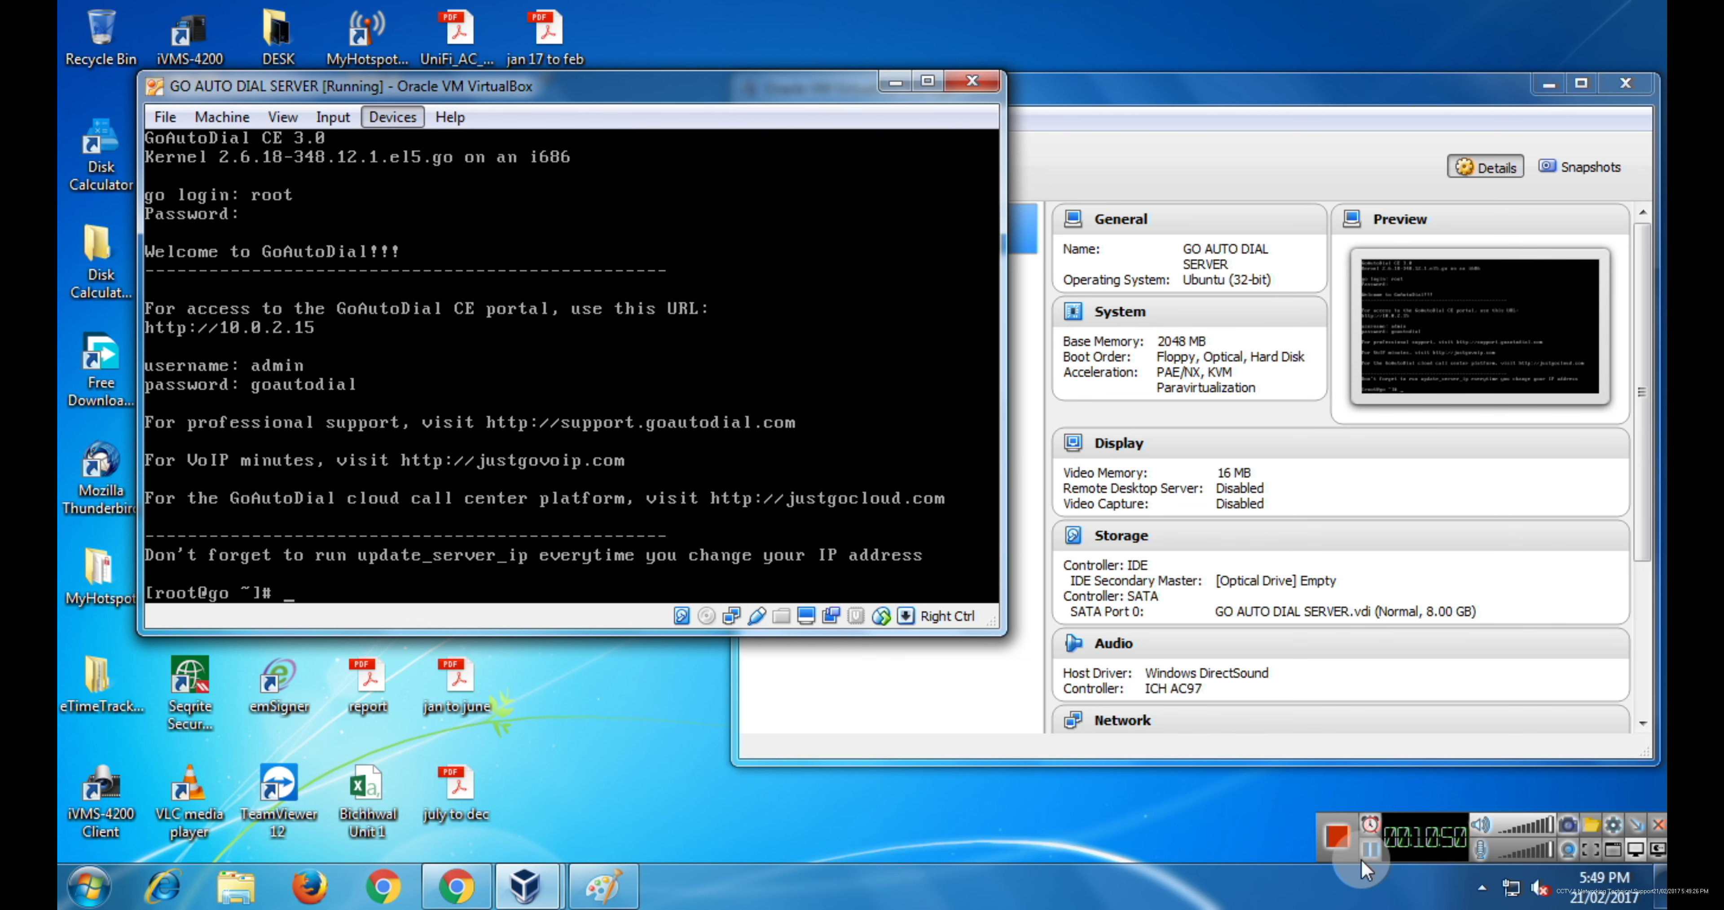
left_click(282, 322)
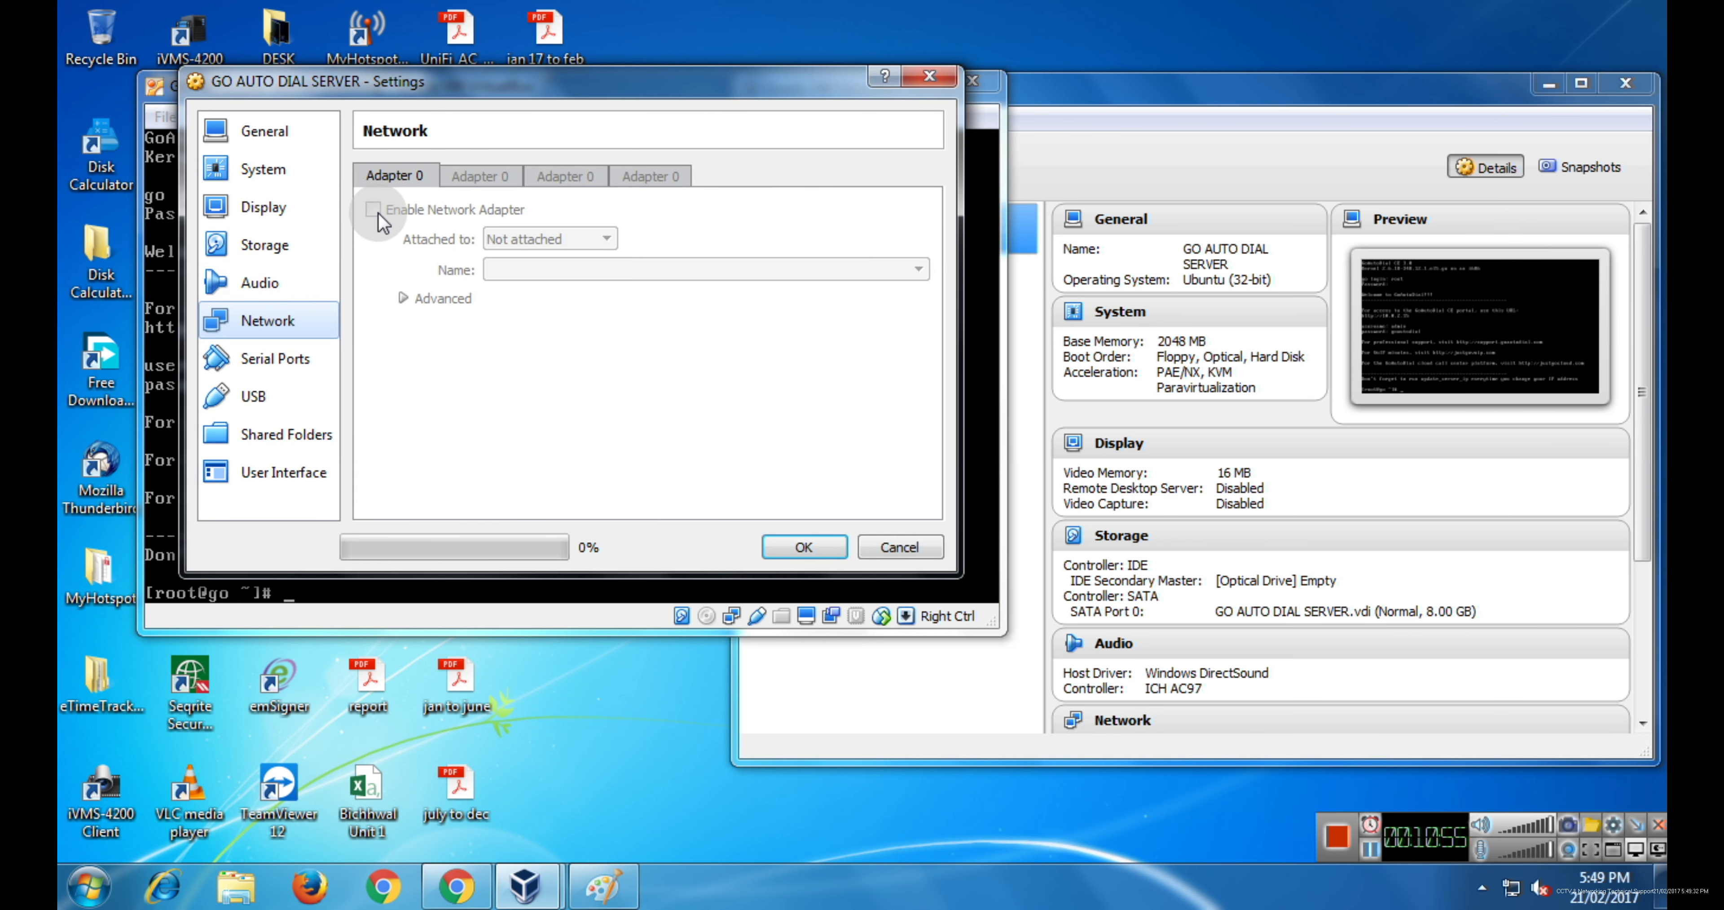
- Attach Adapter 1 as Host-only Adapter on VirtualBox Host-Only Ethernet Adapter and save with OK
left_click(280, 284)
left_click(267, 321)
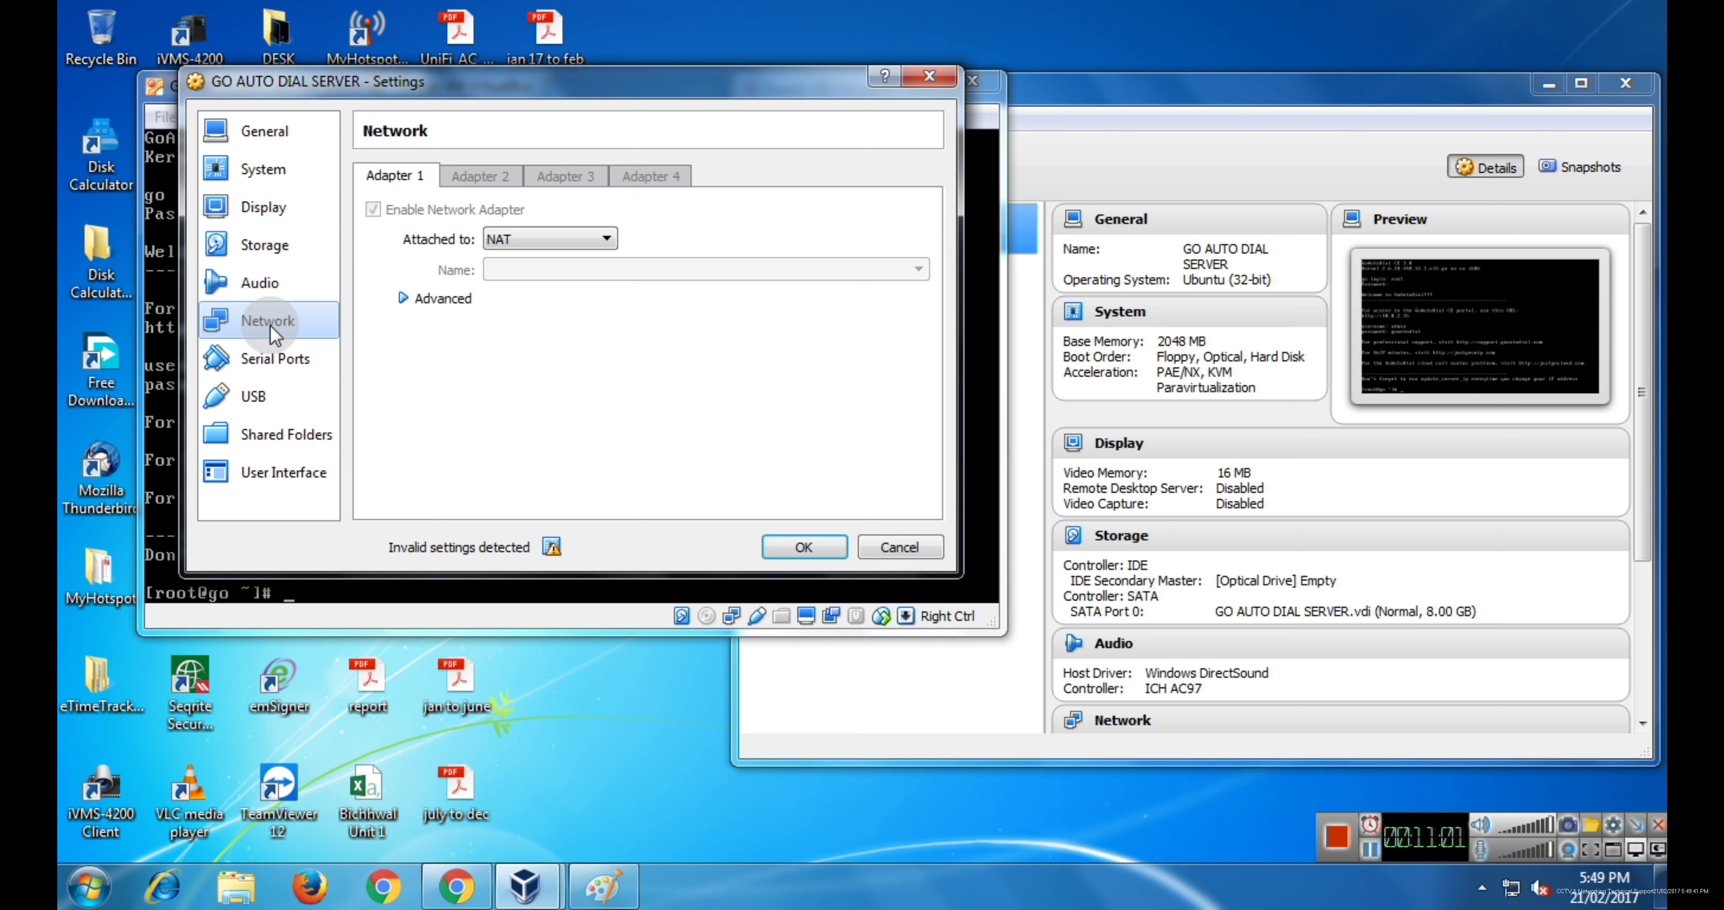
left_click(555, 236)
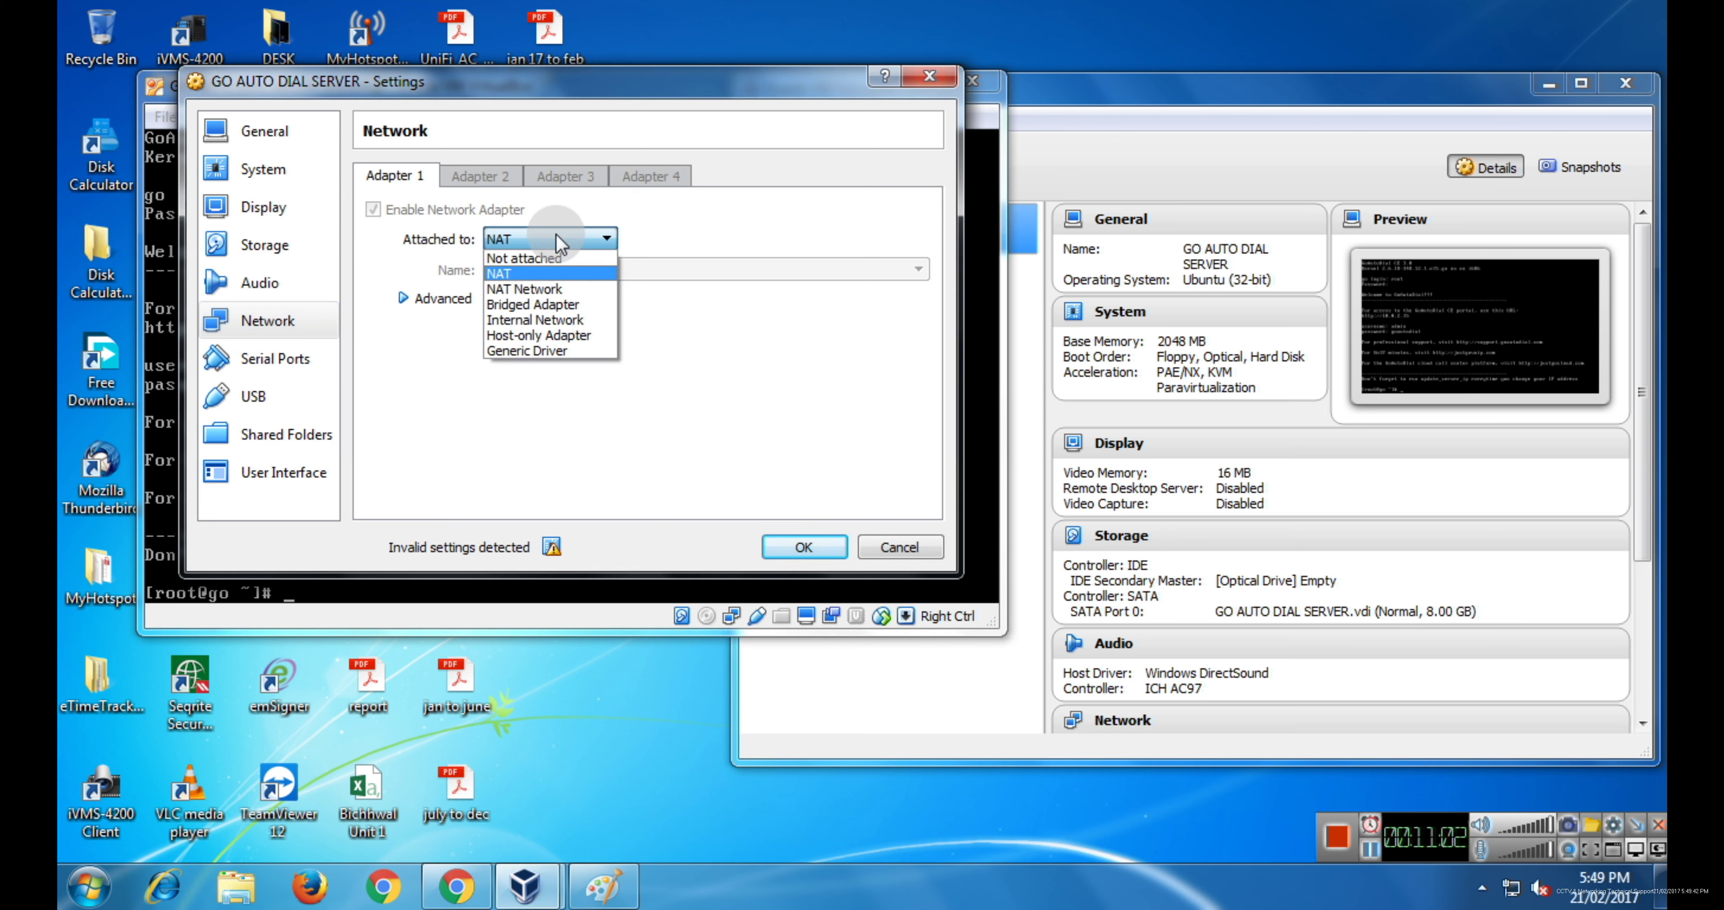
left_click(540, 335)
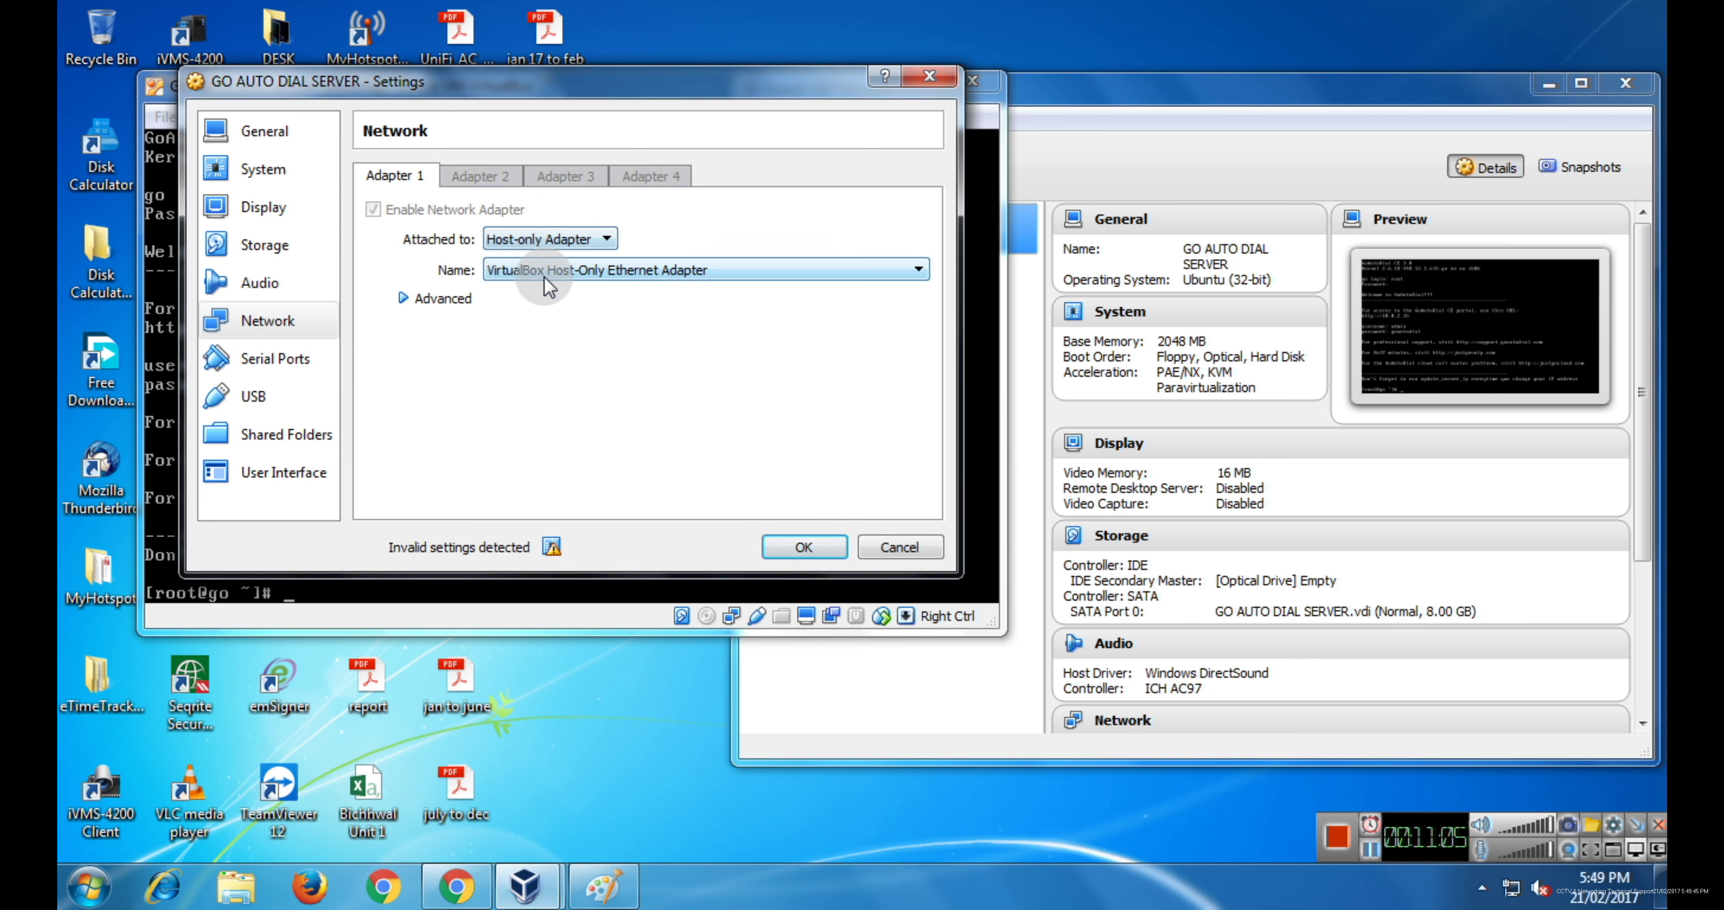
left_click(661, 269)
left_click(661, 269)
left_click(793, 552)
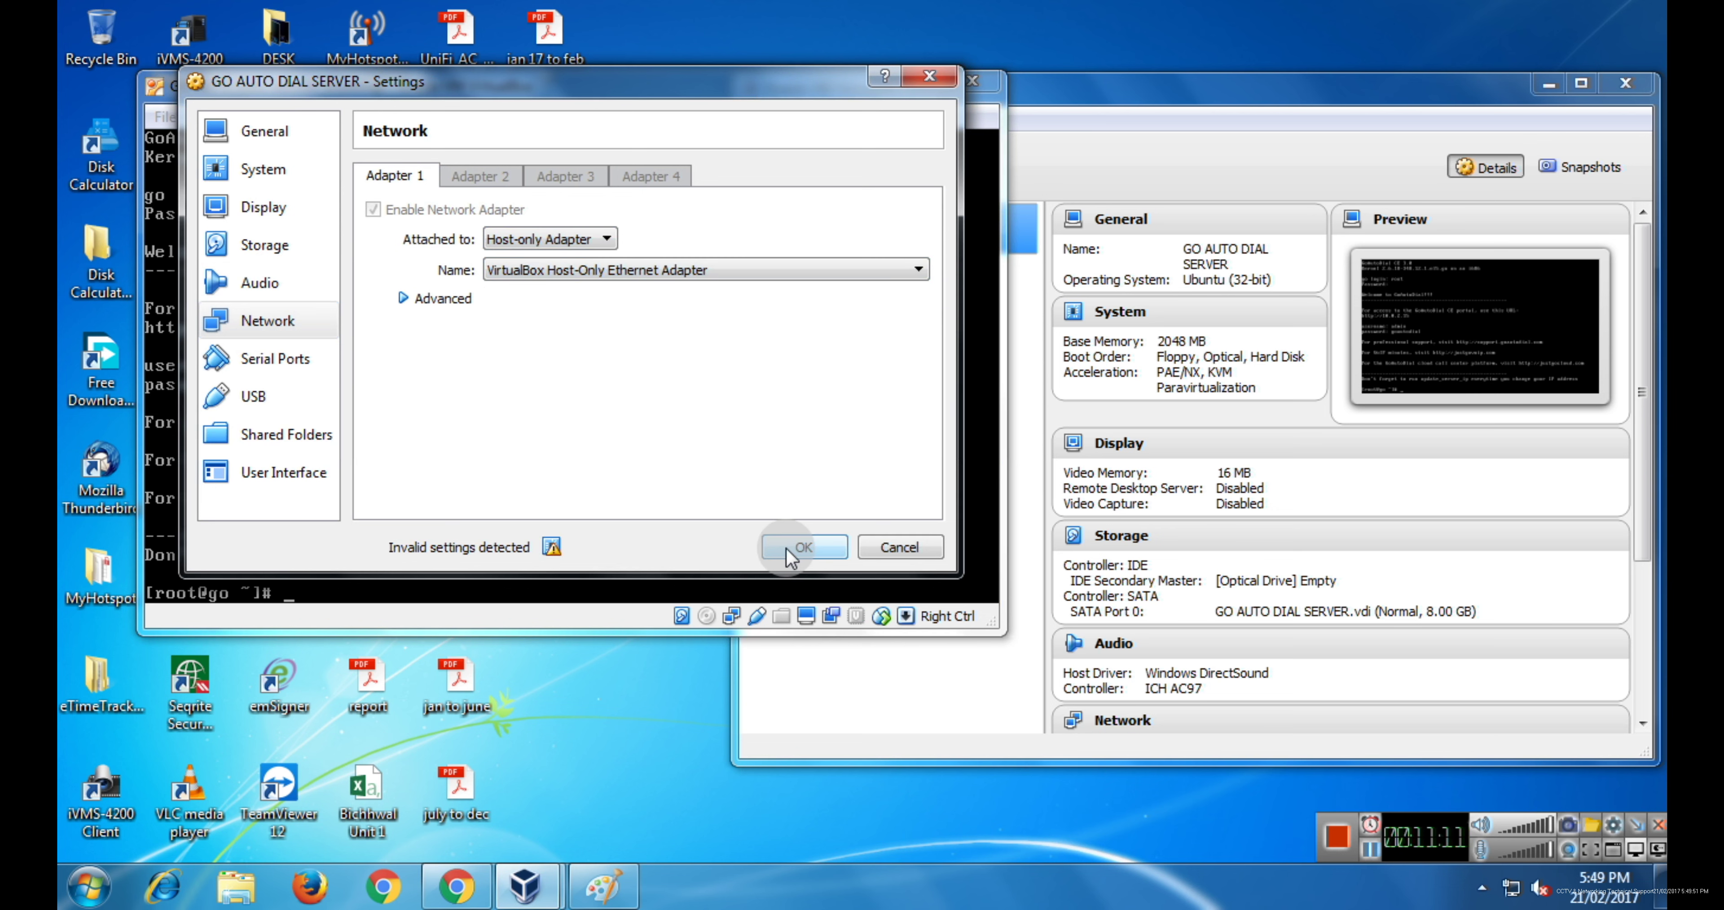
left_click(785, 546)
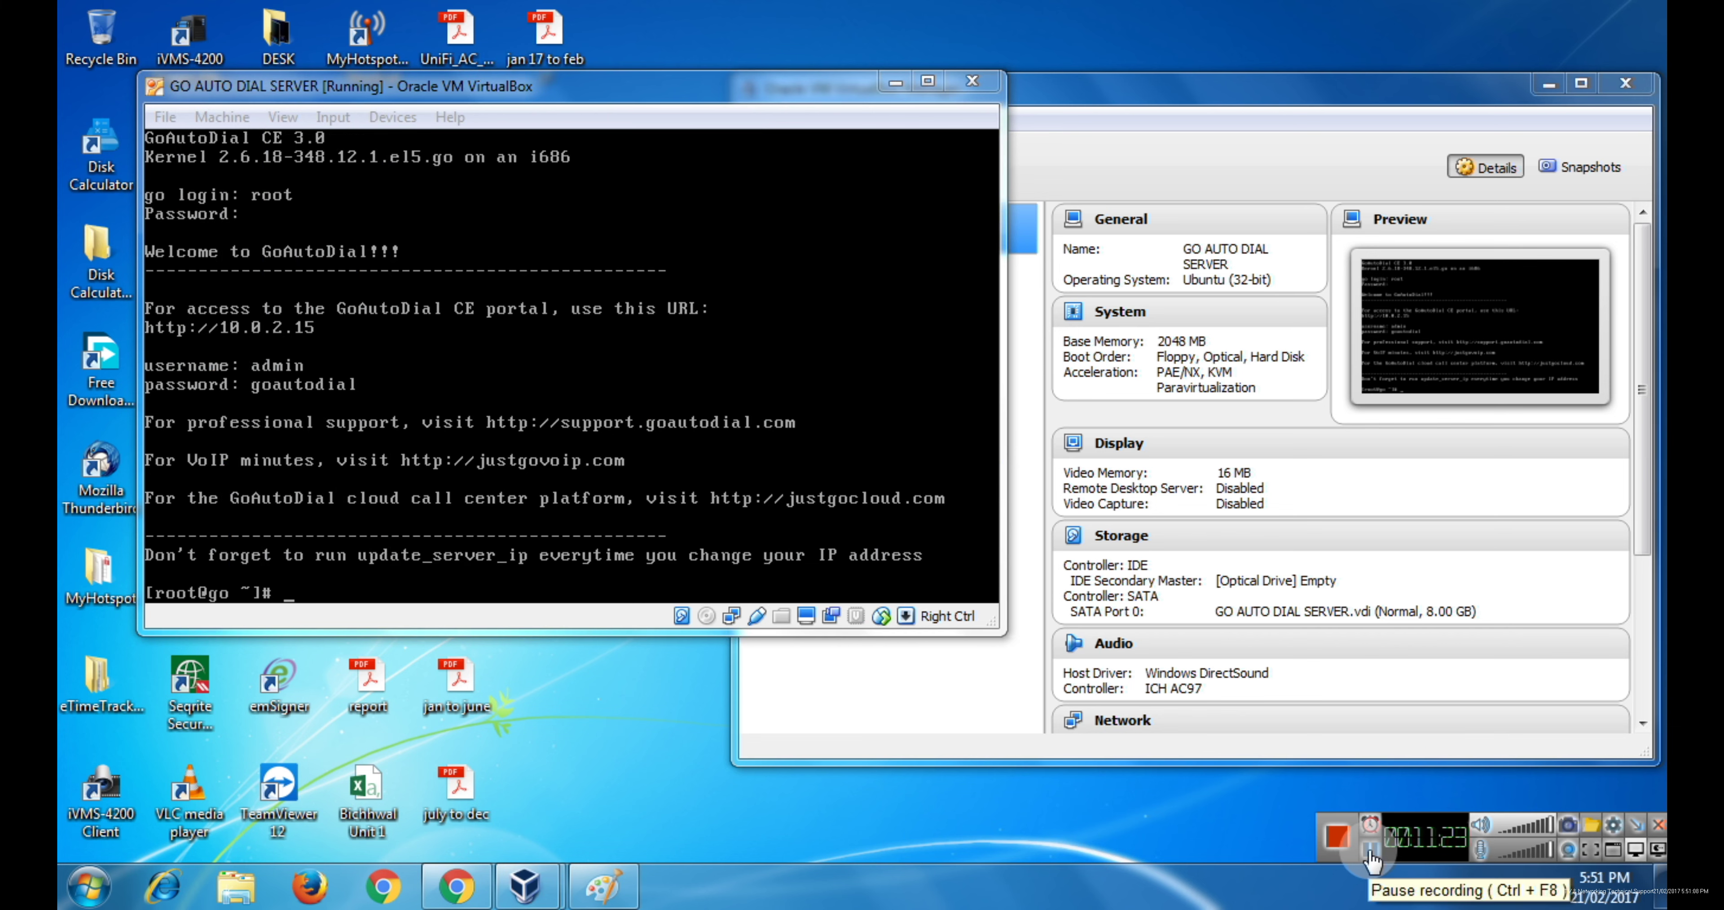
- Open the VirtualBox Host-Only Network properties via Network and Sharing Center's adapter settings
right_click(1506, 884)
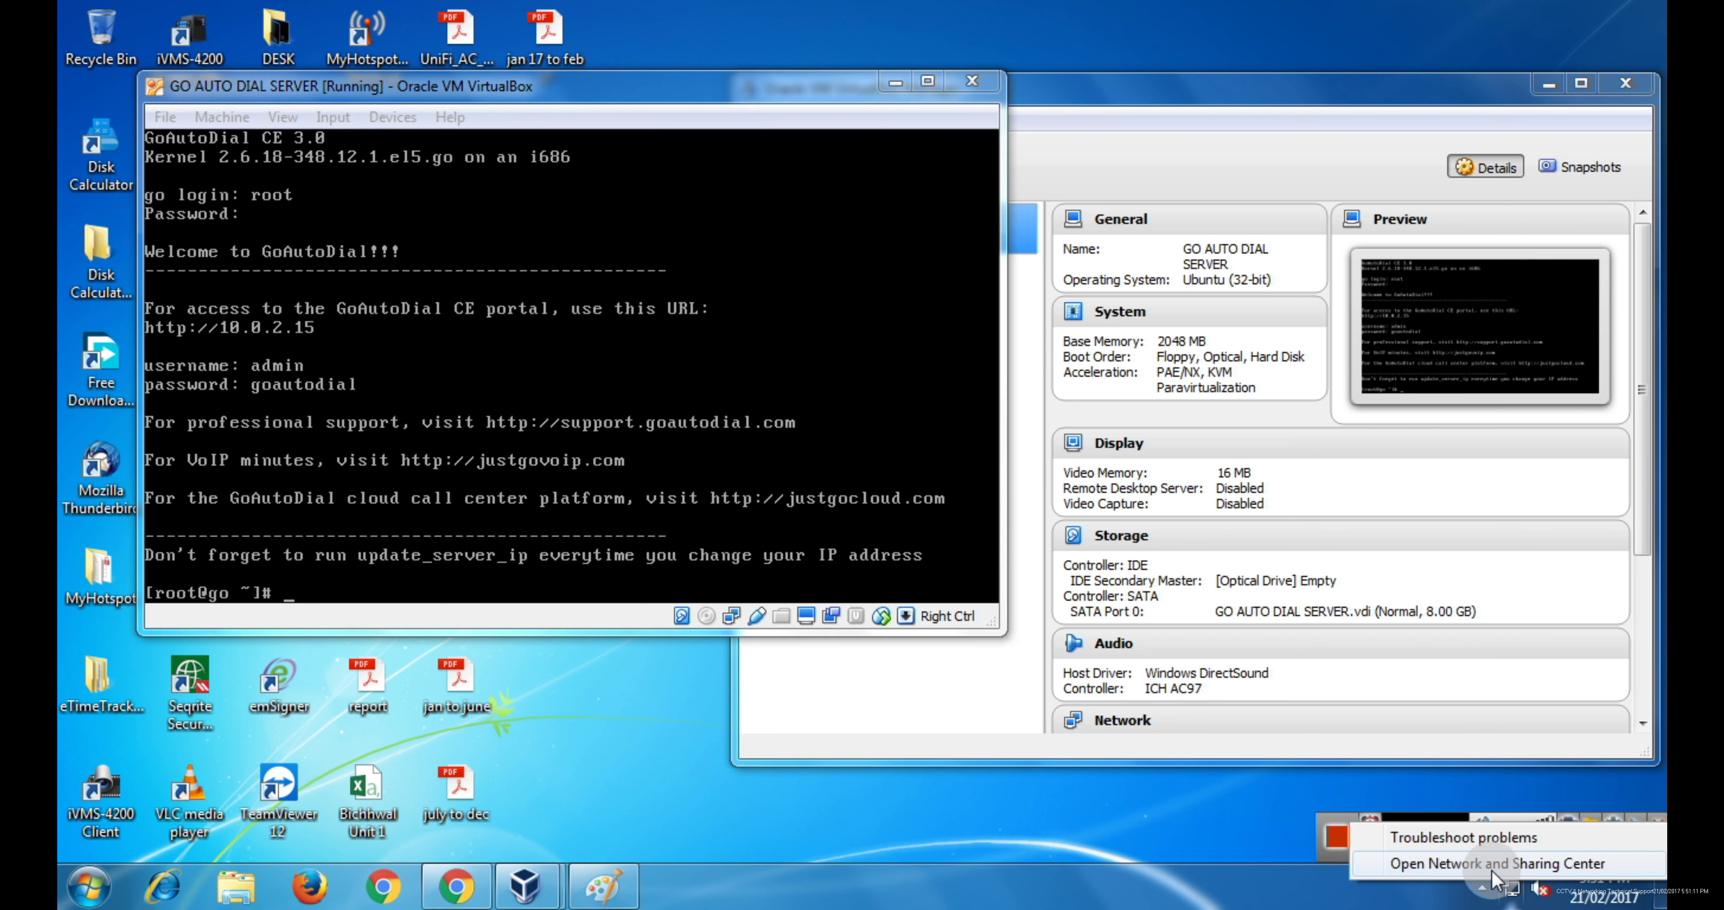
left_click(1500, 863)
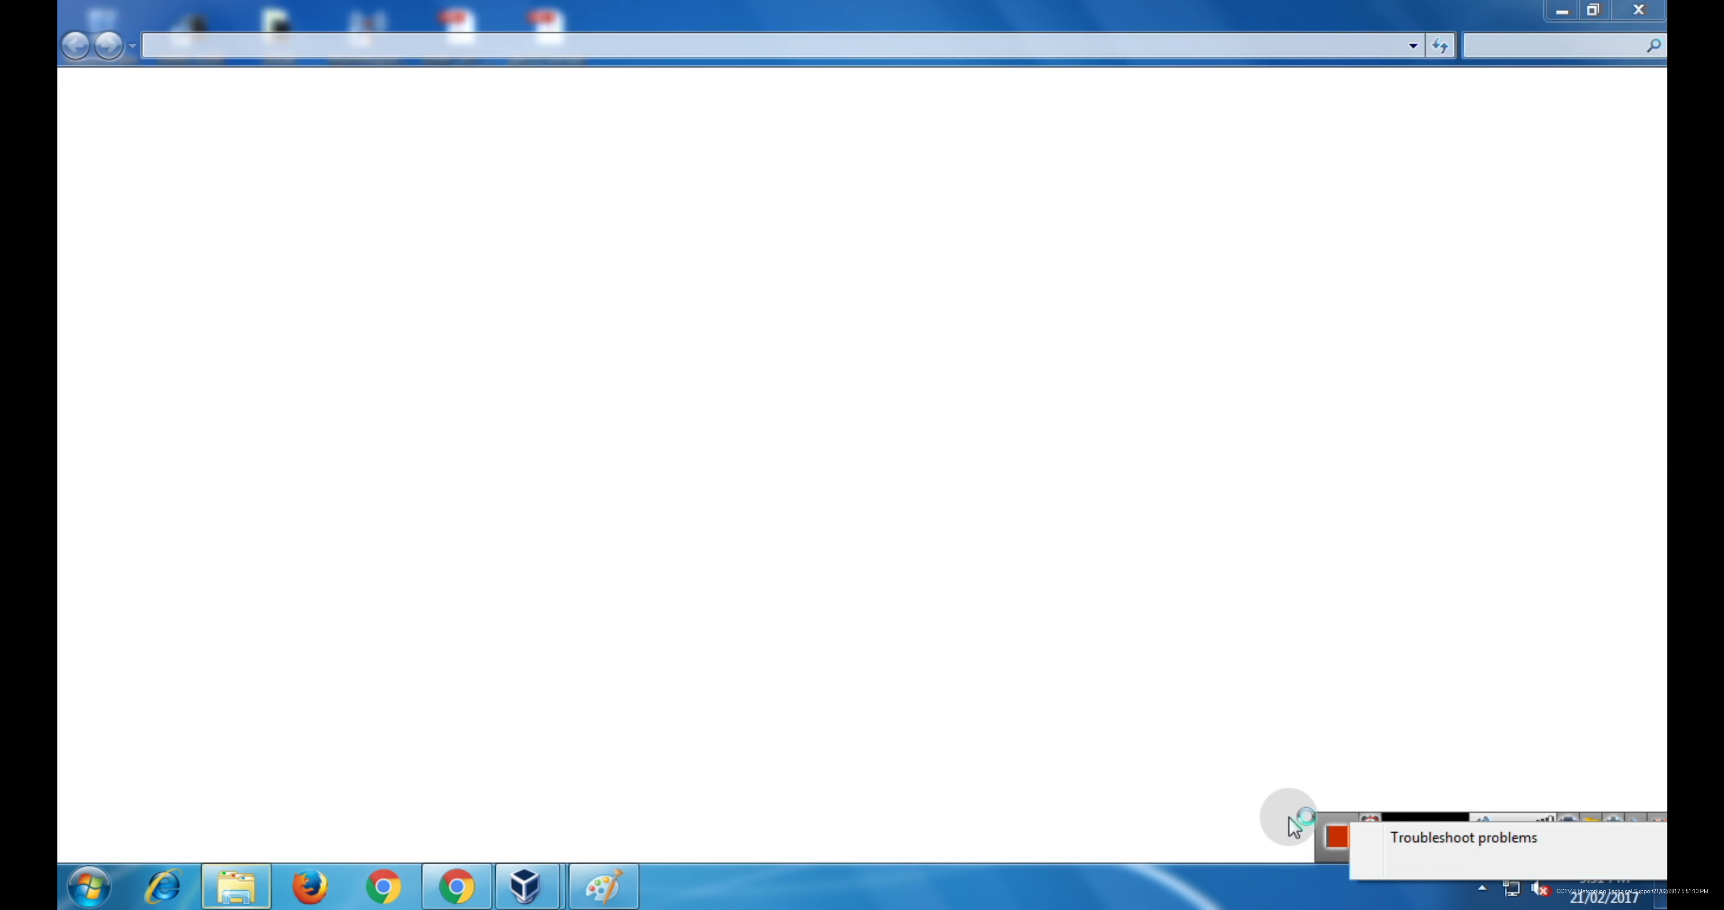
left_click(1368, 860)
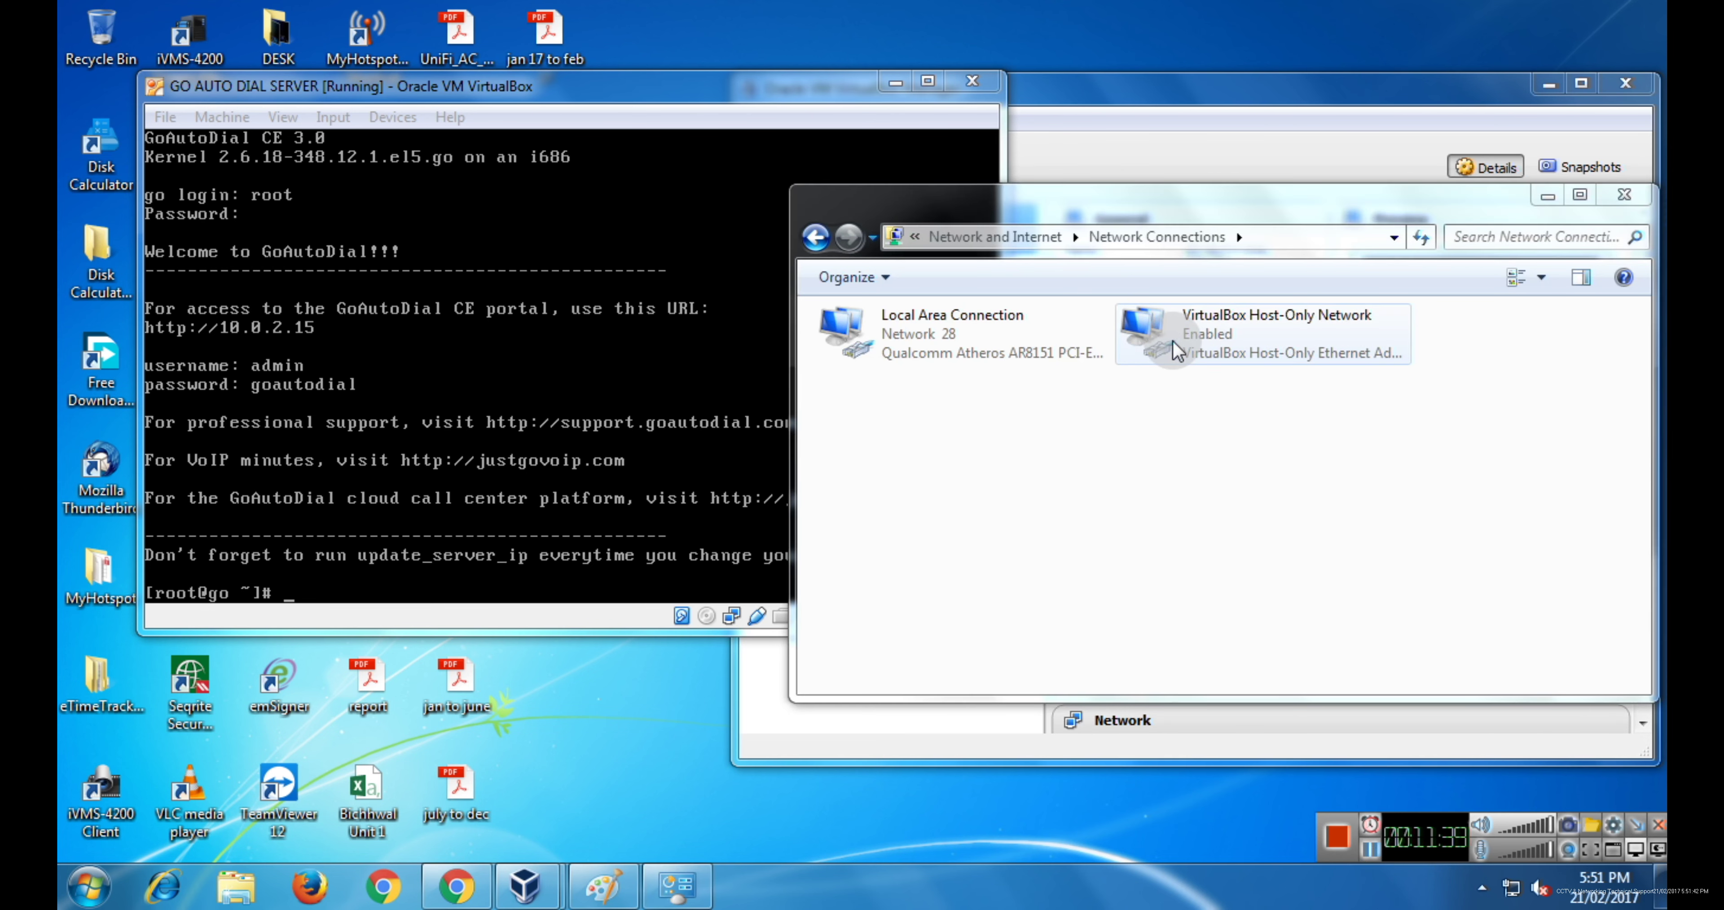
left_click(1165, 361)
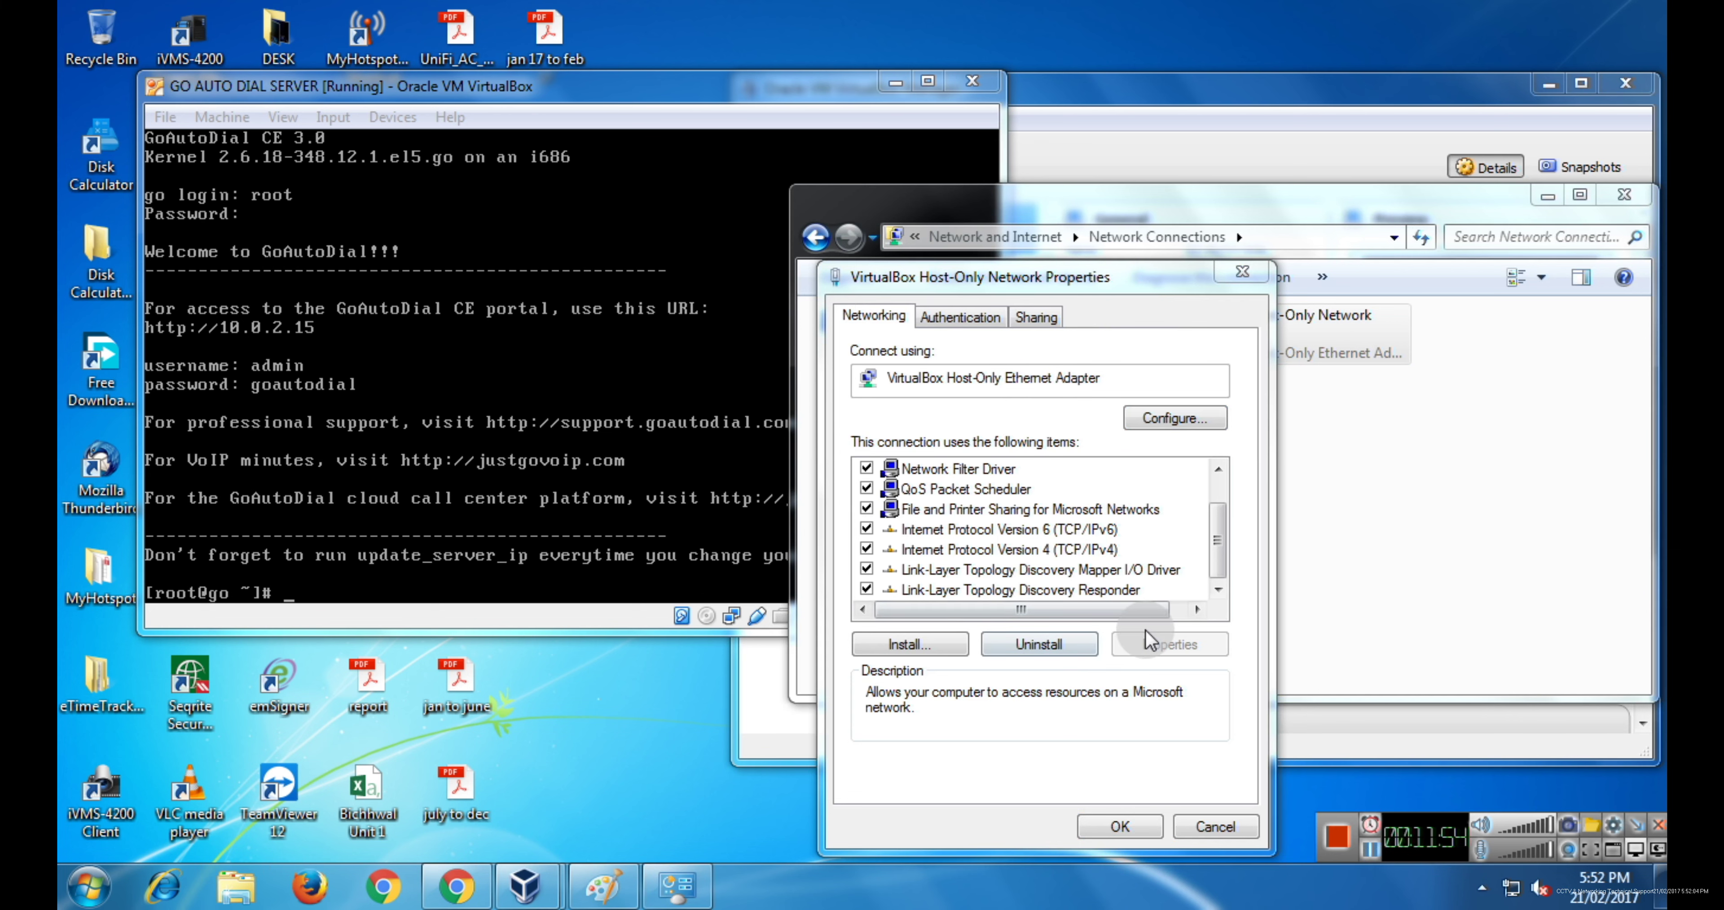
- Give the host-only adapter's IPv4 the fixed address 10.0.2.16 with subnet mask 255.0.0.0
double_click(1031, 552)
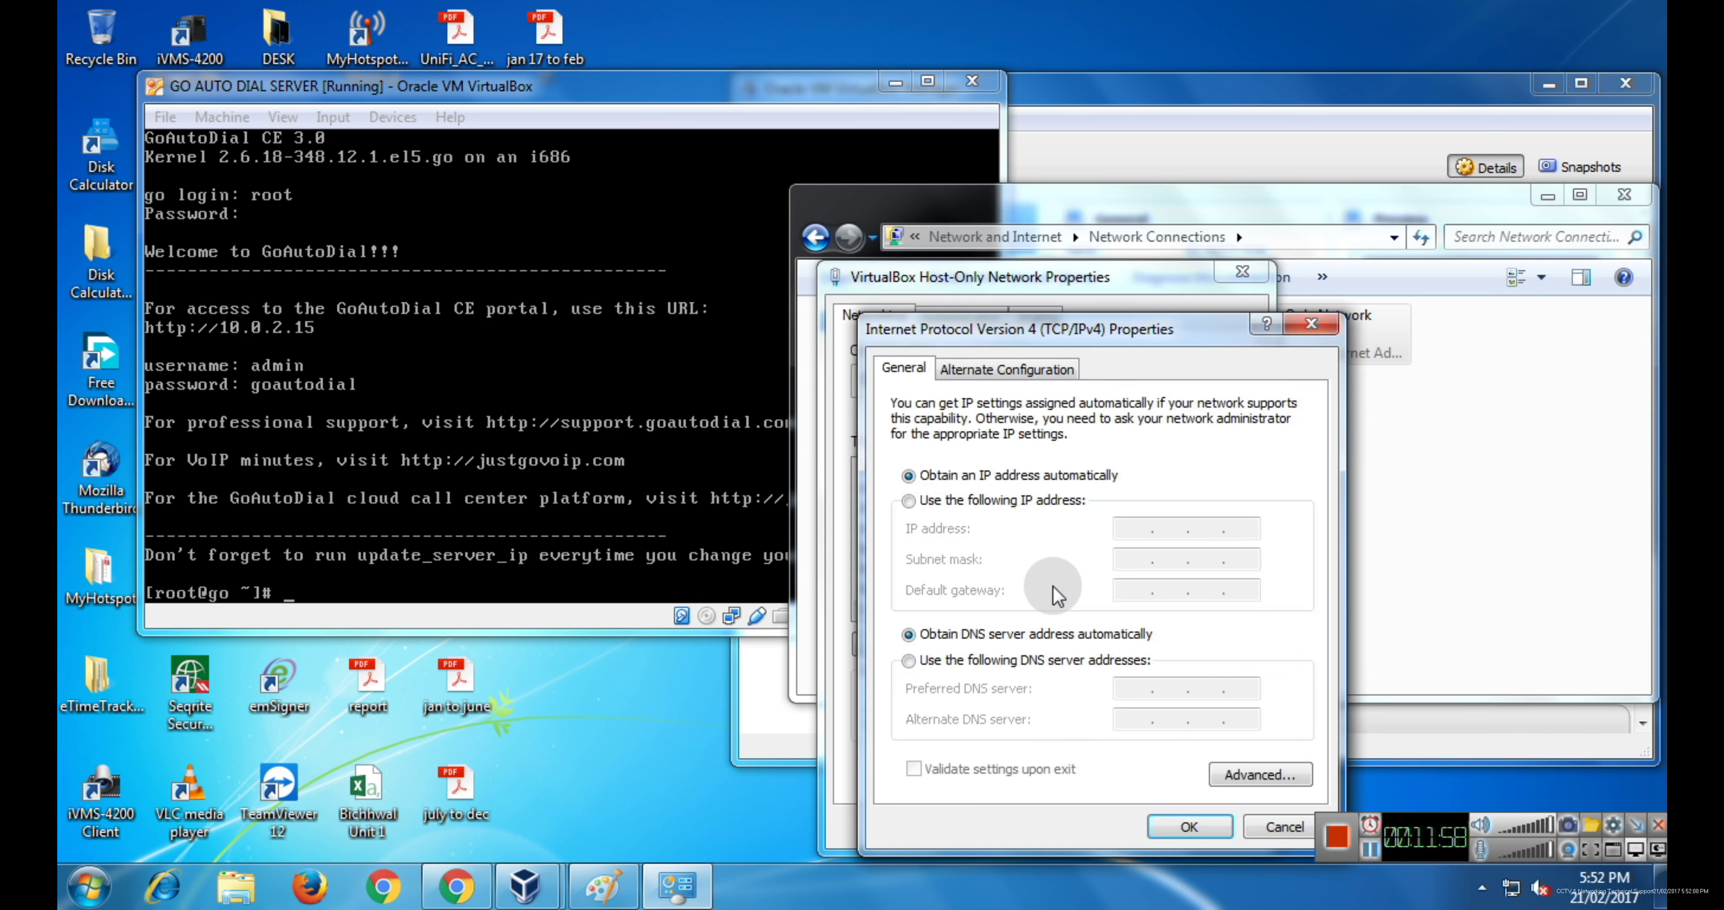
left_click(1001, 500)
left_click(1136, 537)
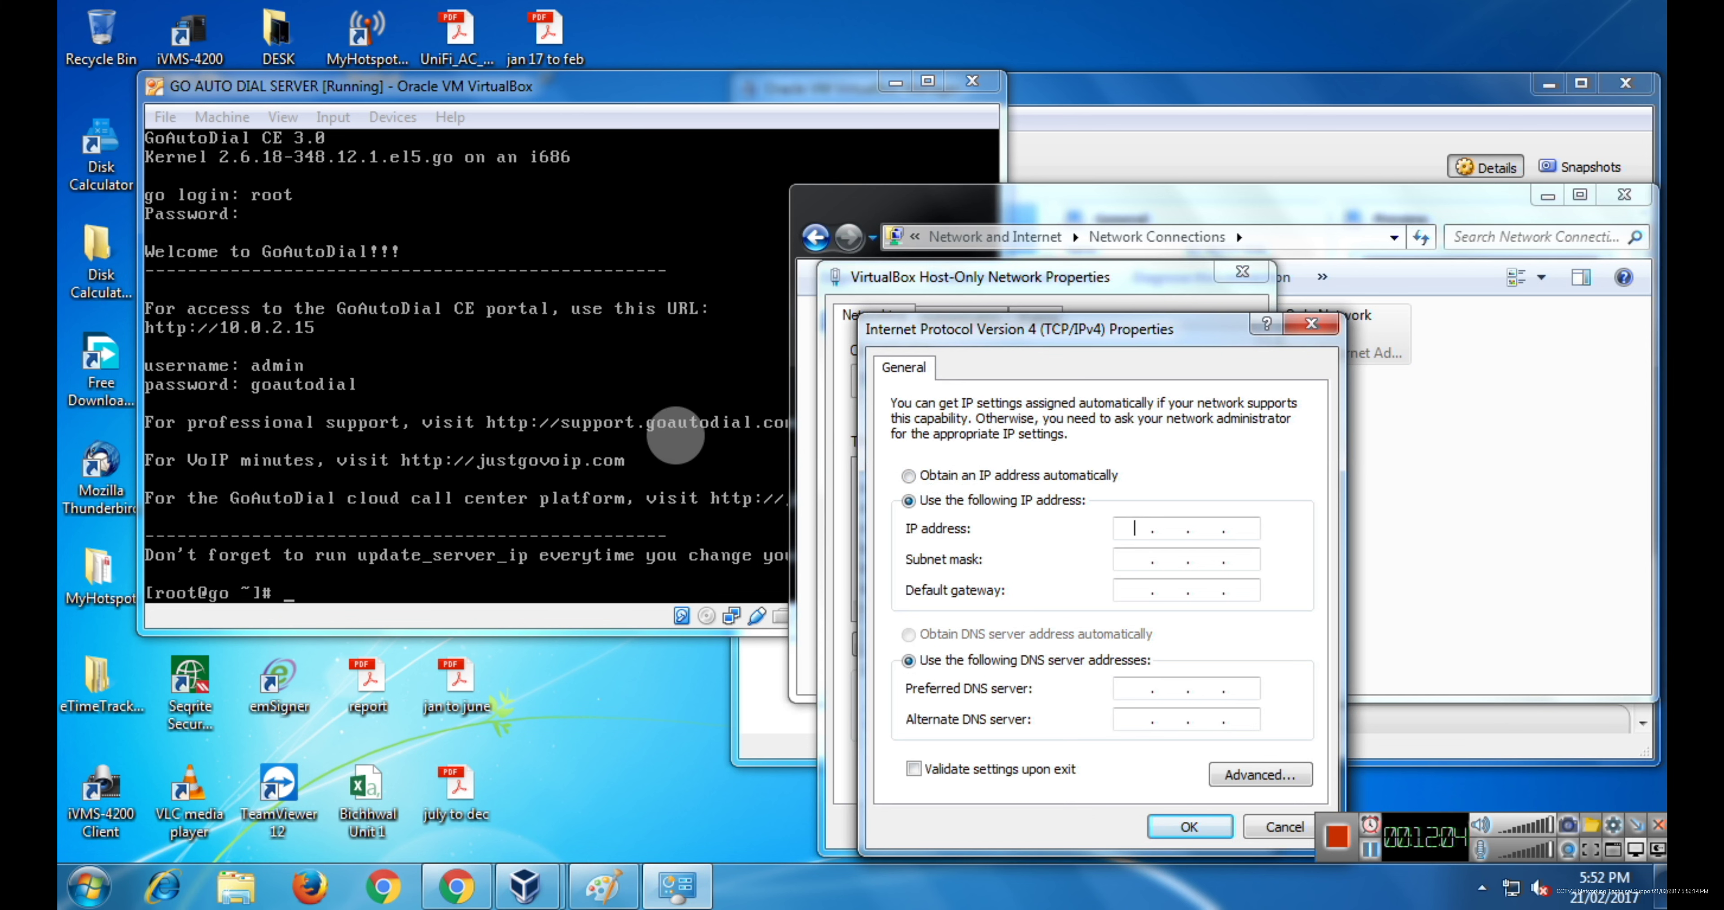
type("10.0.2.")
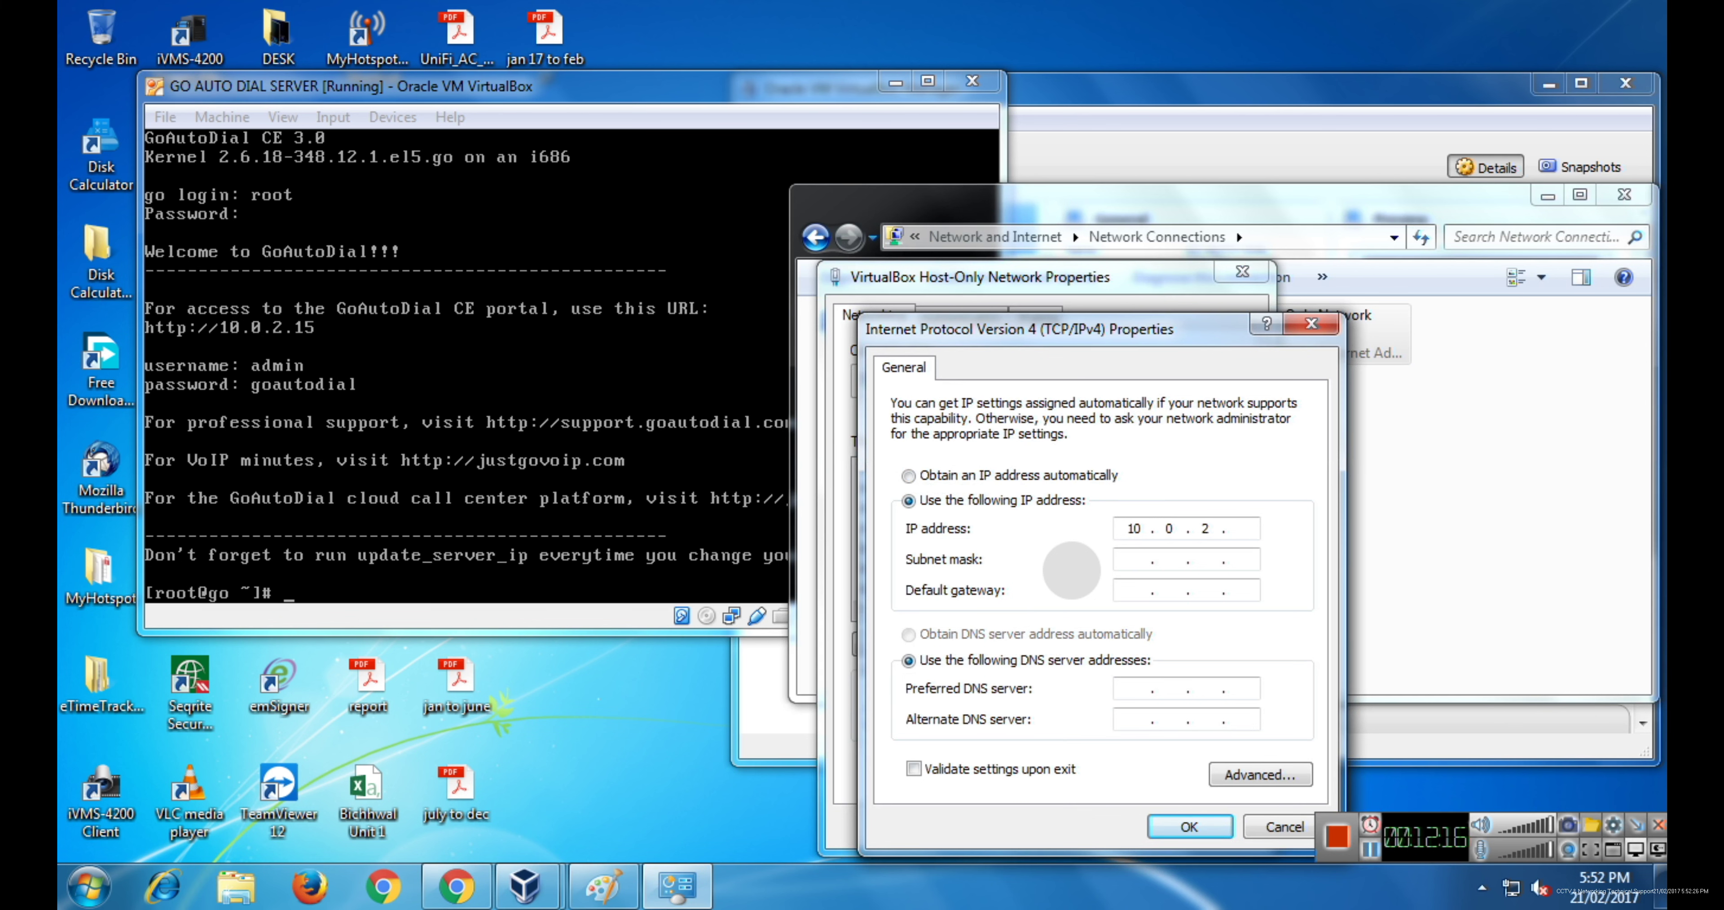
type("16")
key("Tab")
left_click(1365, 853)
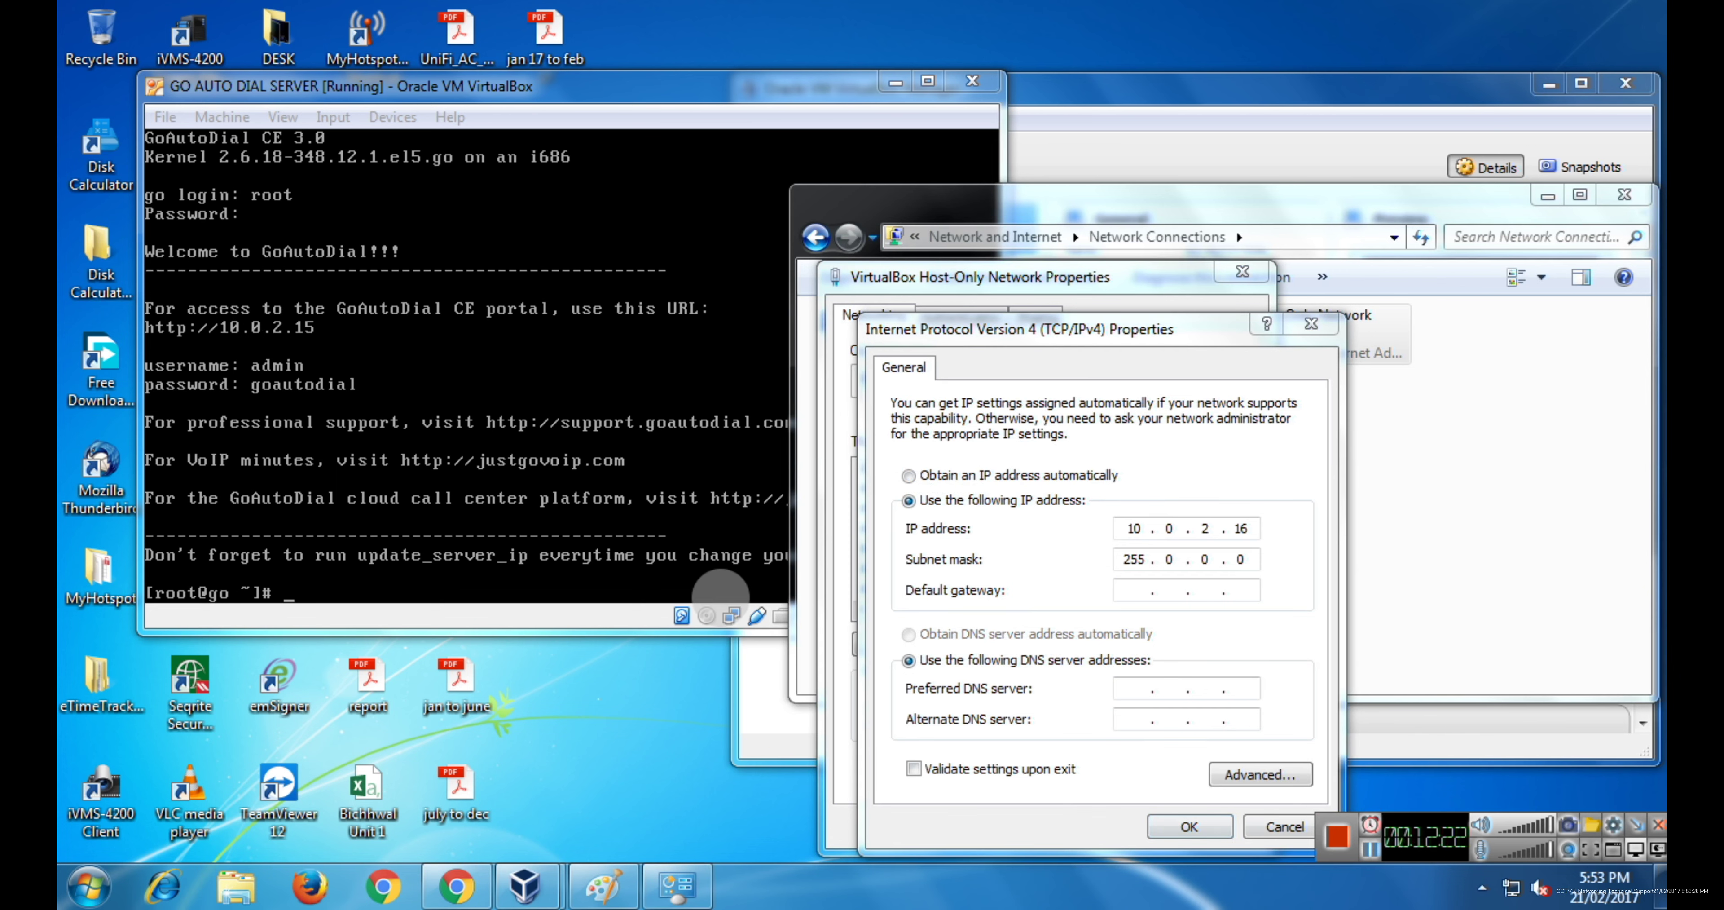
left_click(561, 438)
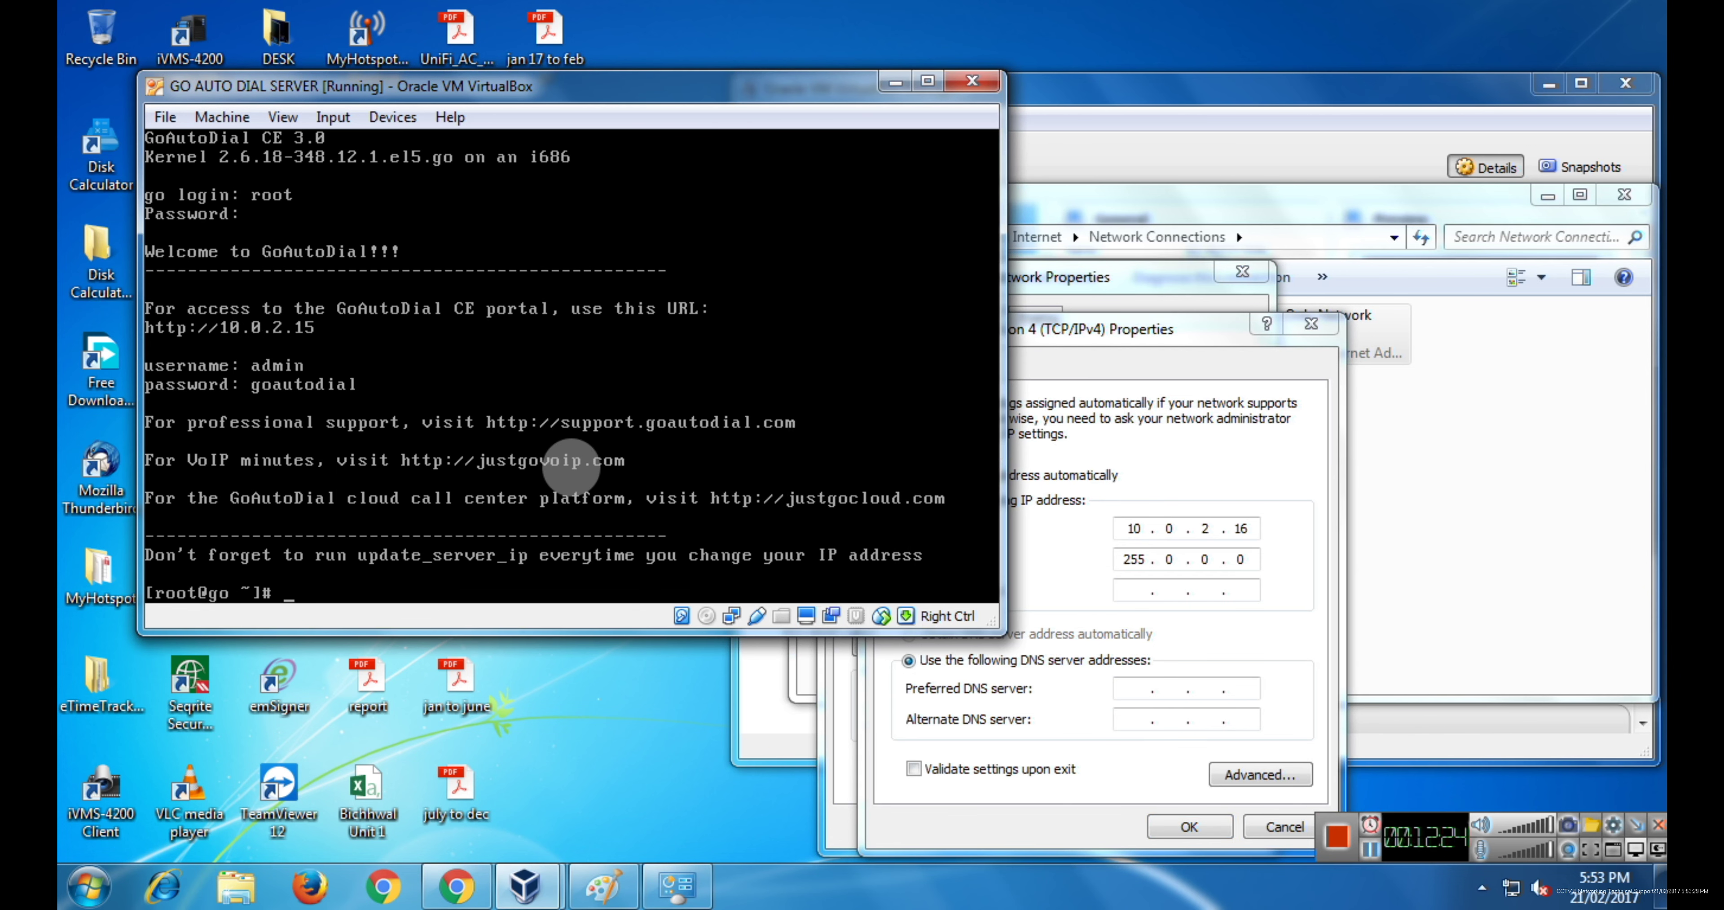
- Run ifconfig in the VM console, then change the subnet mask to 255.255.255.0
type("ifconfig")
key("Return")
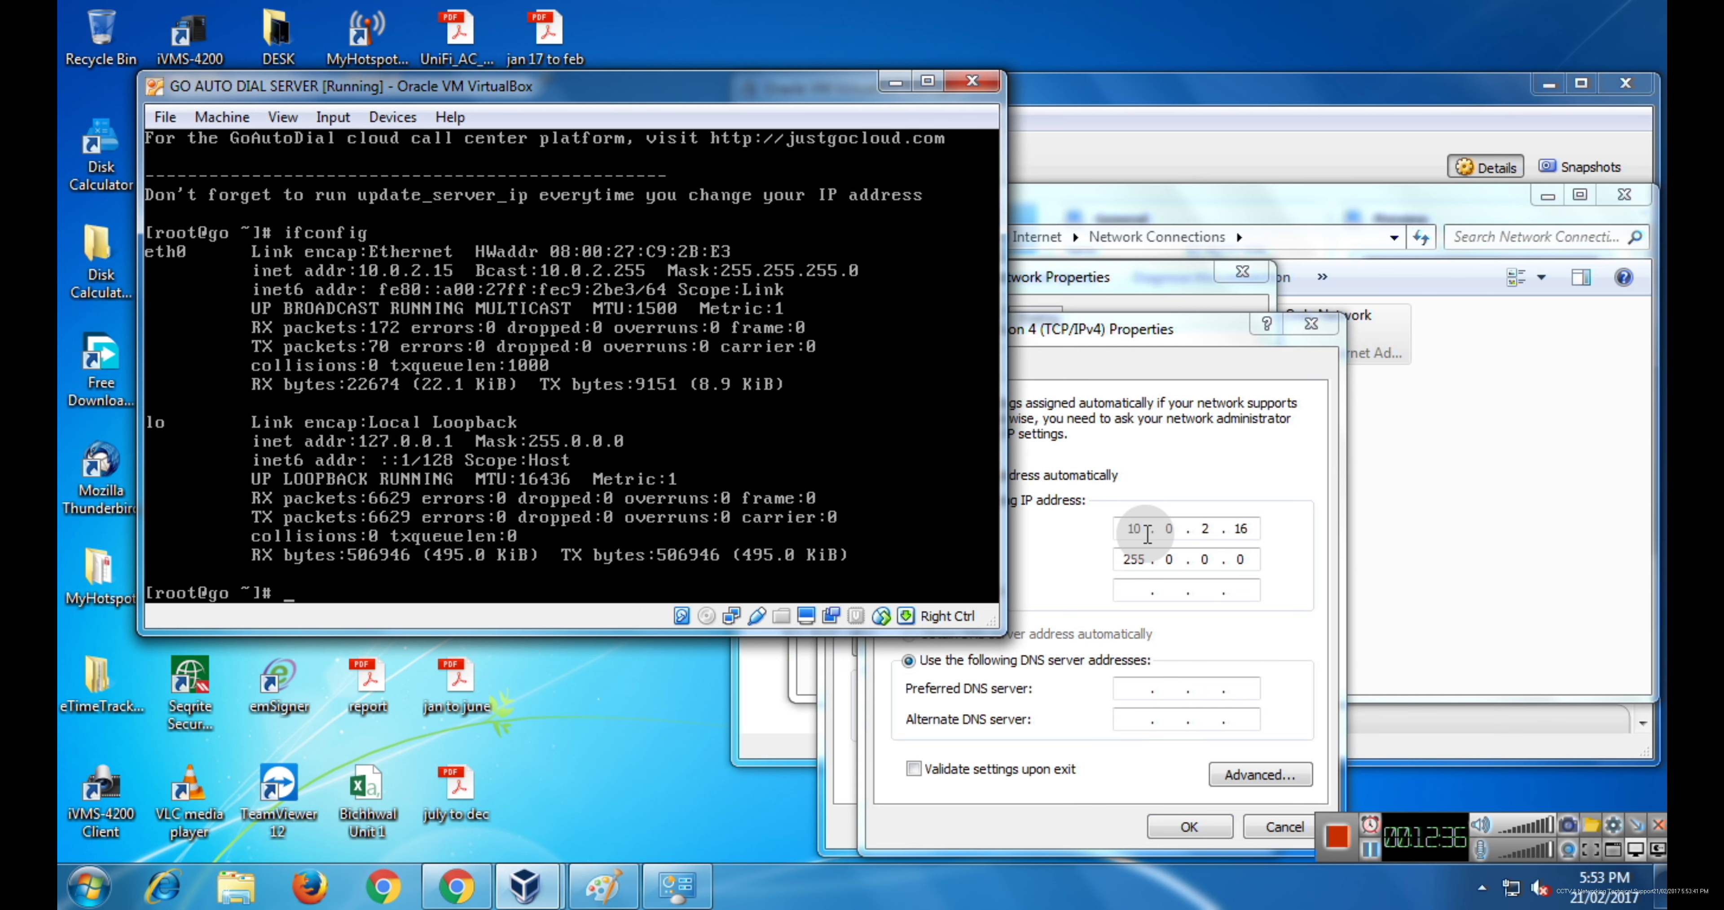
left_click(1180, 559)
double_click(1180, 559)
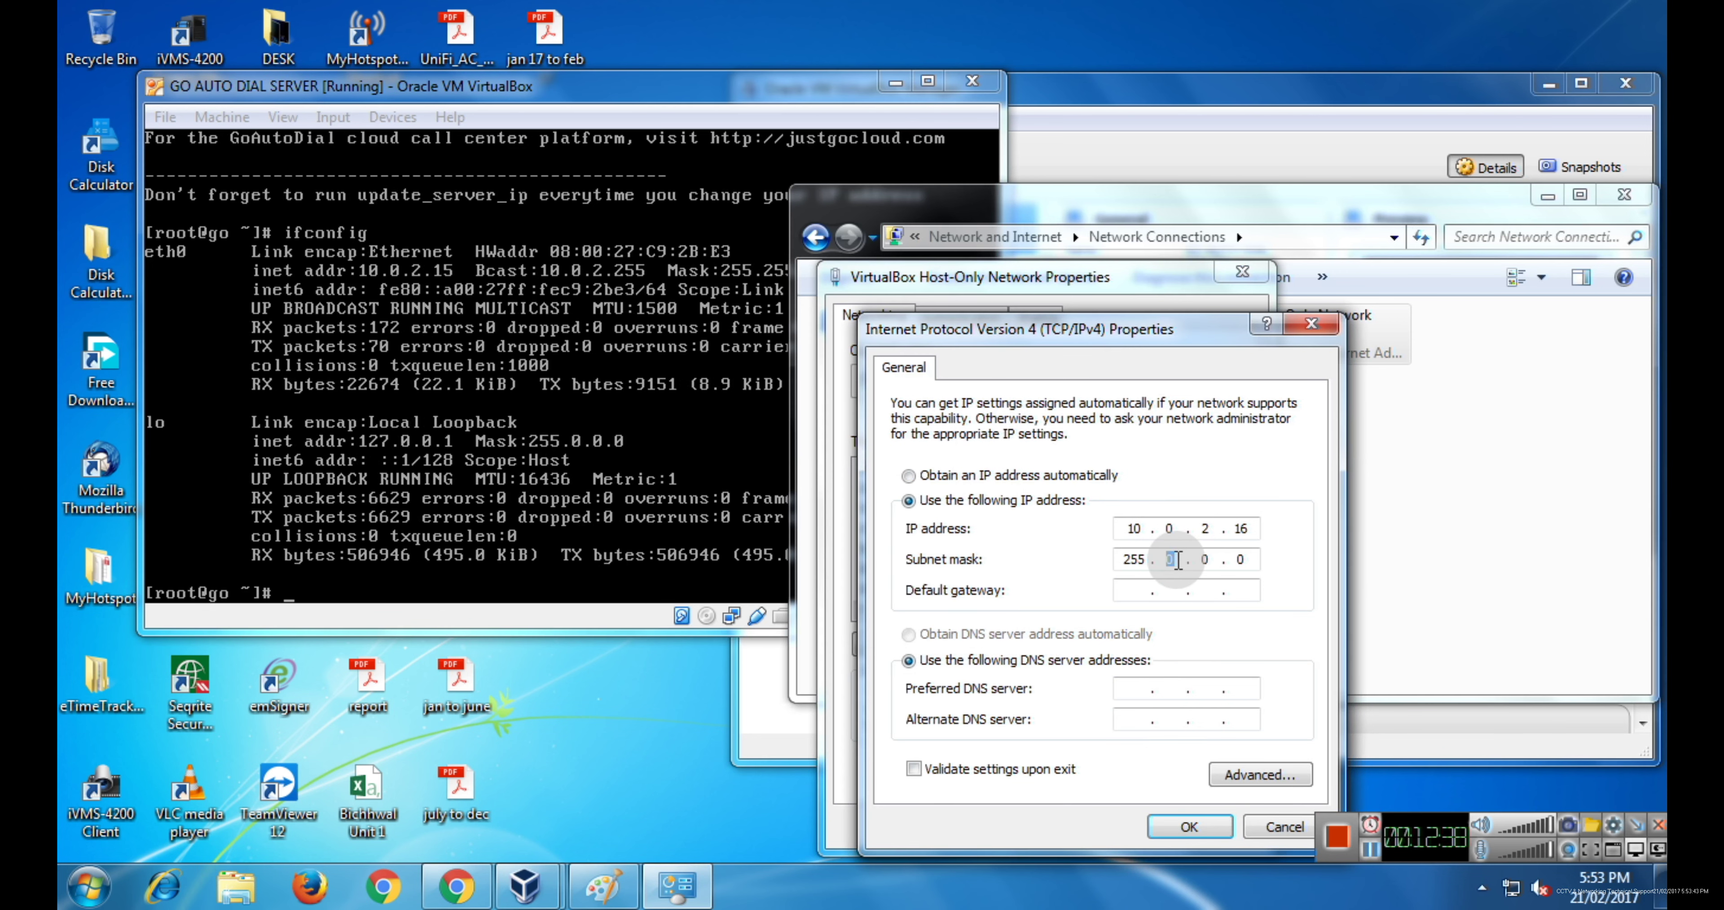
type("255255")
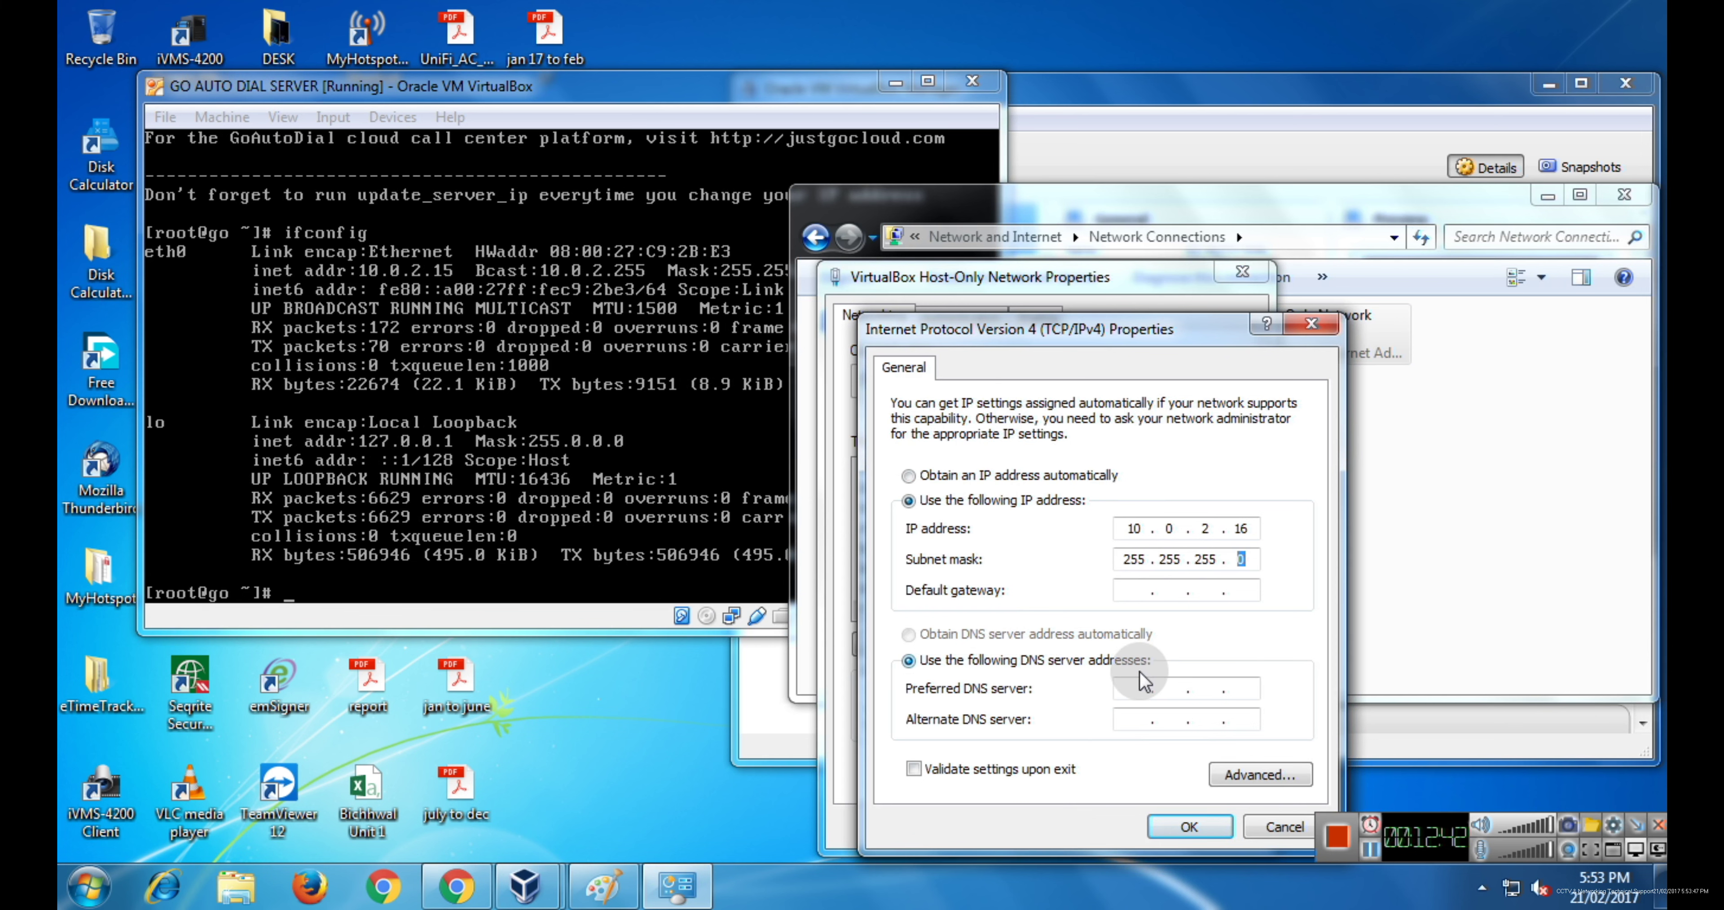
- Set default gateway and preferred DNS to 10.0.2.15 and save, accepting the gateway warning
left_click(1133, 589)
type("10 . 0 . ")
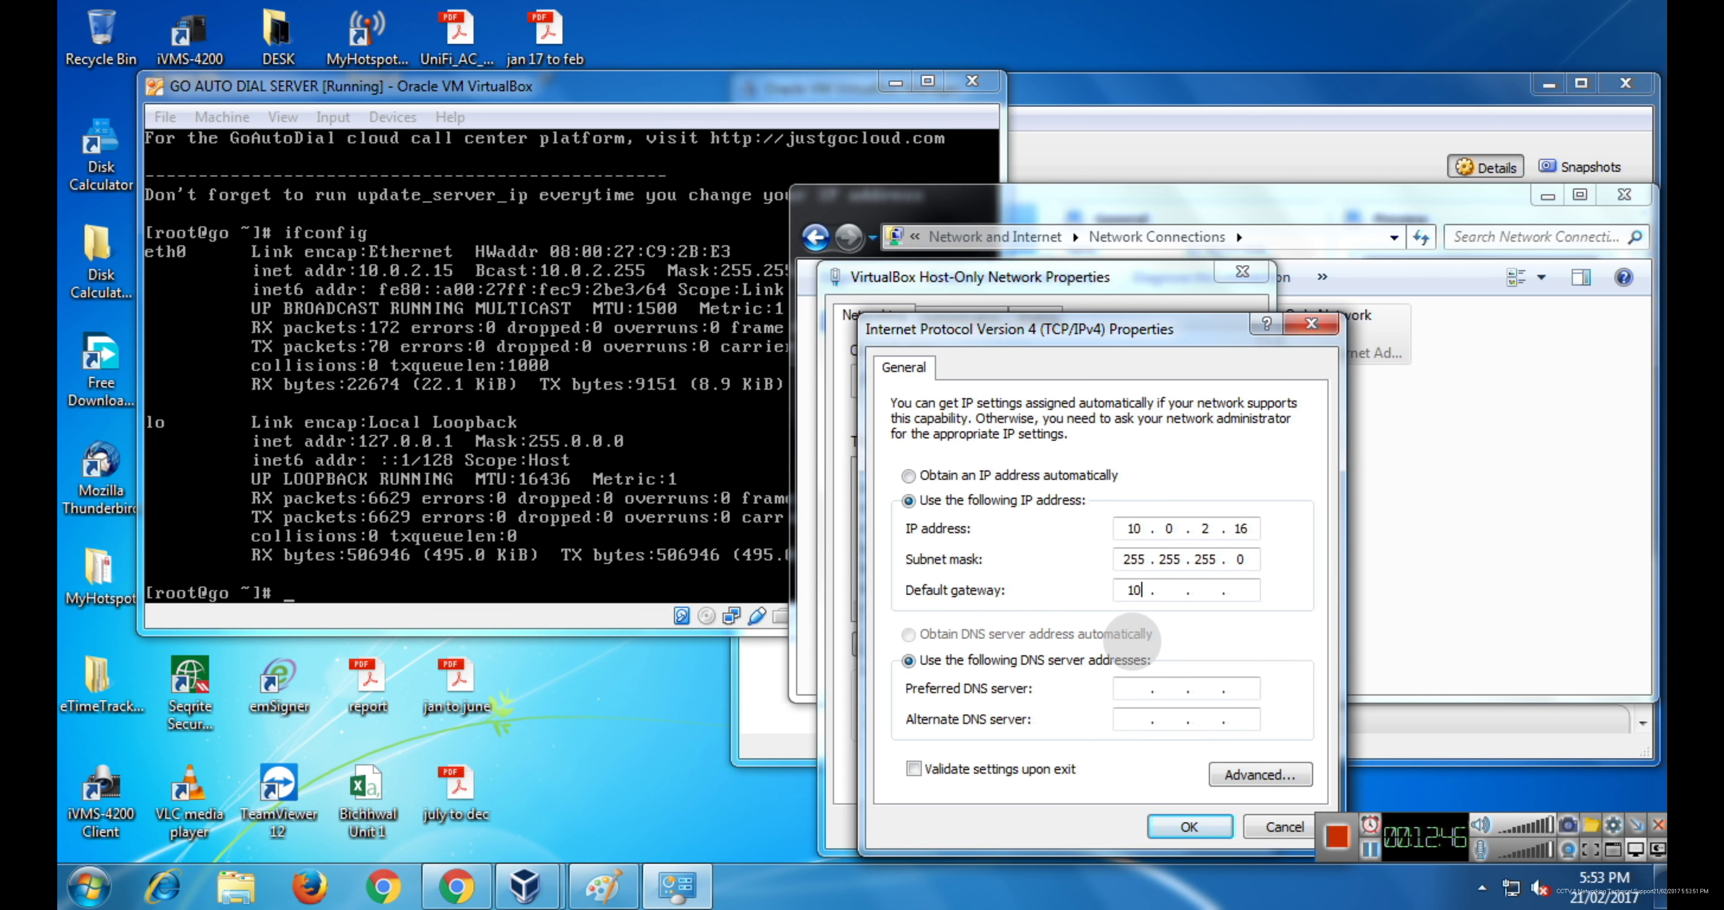
type("2 . 15")
left_click(1138, 686)
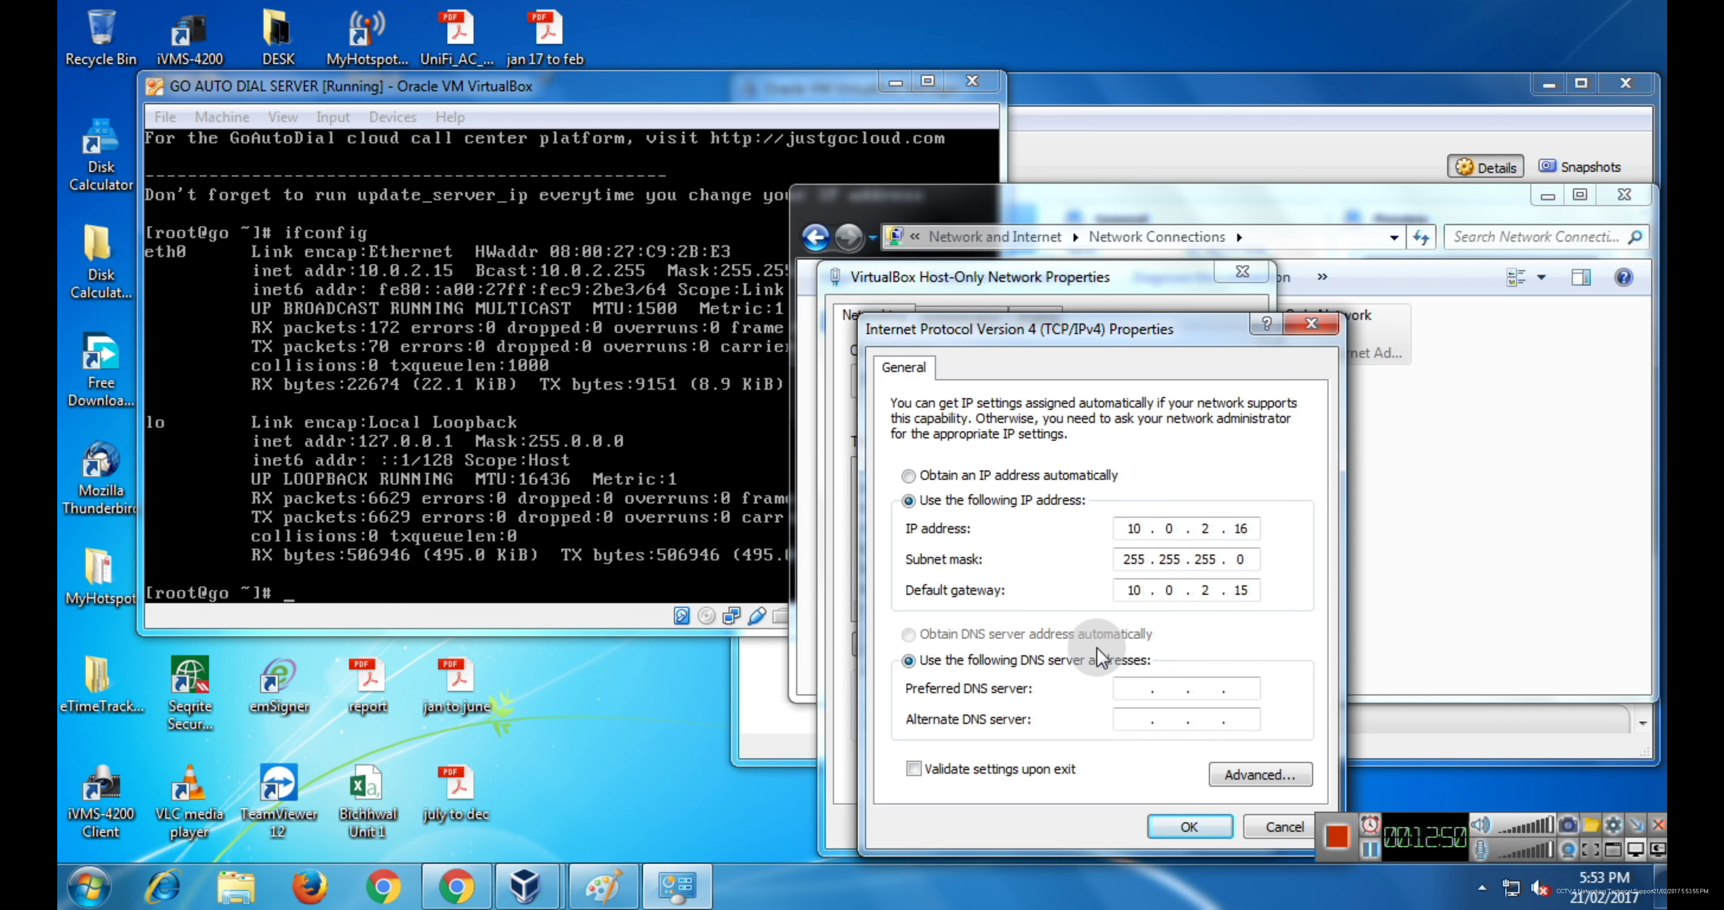
type("10 . 0 . 2 . 15")
left_click(1185, 827)
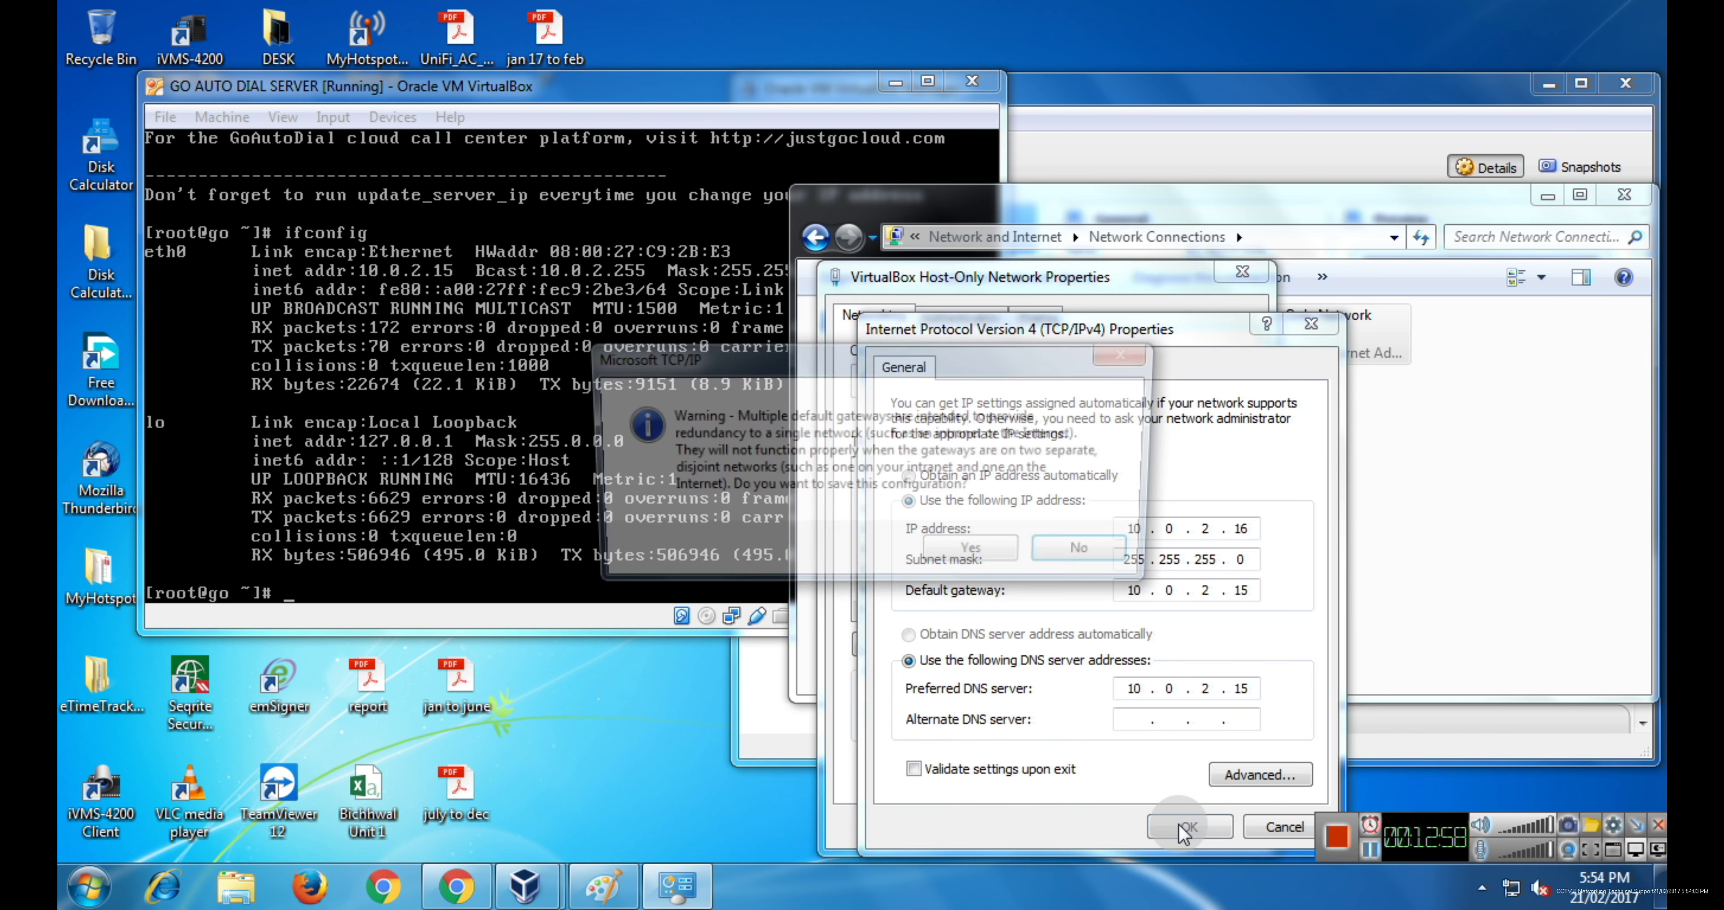
left_click(987, 554)
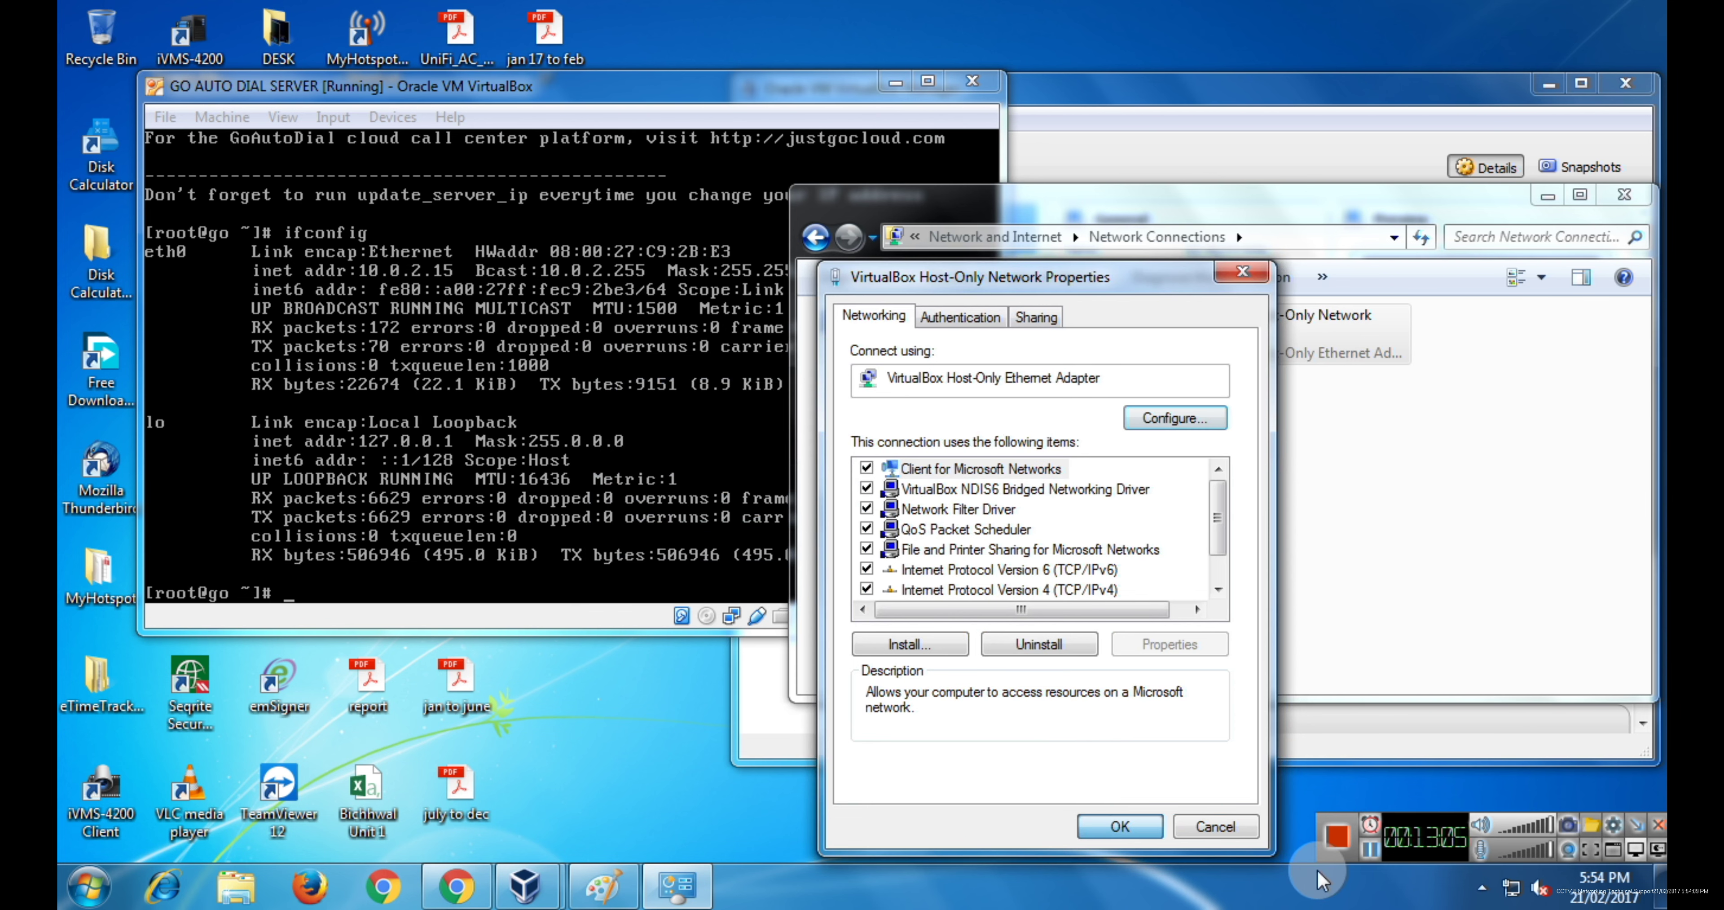
left_click(1249, 361)
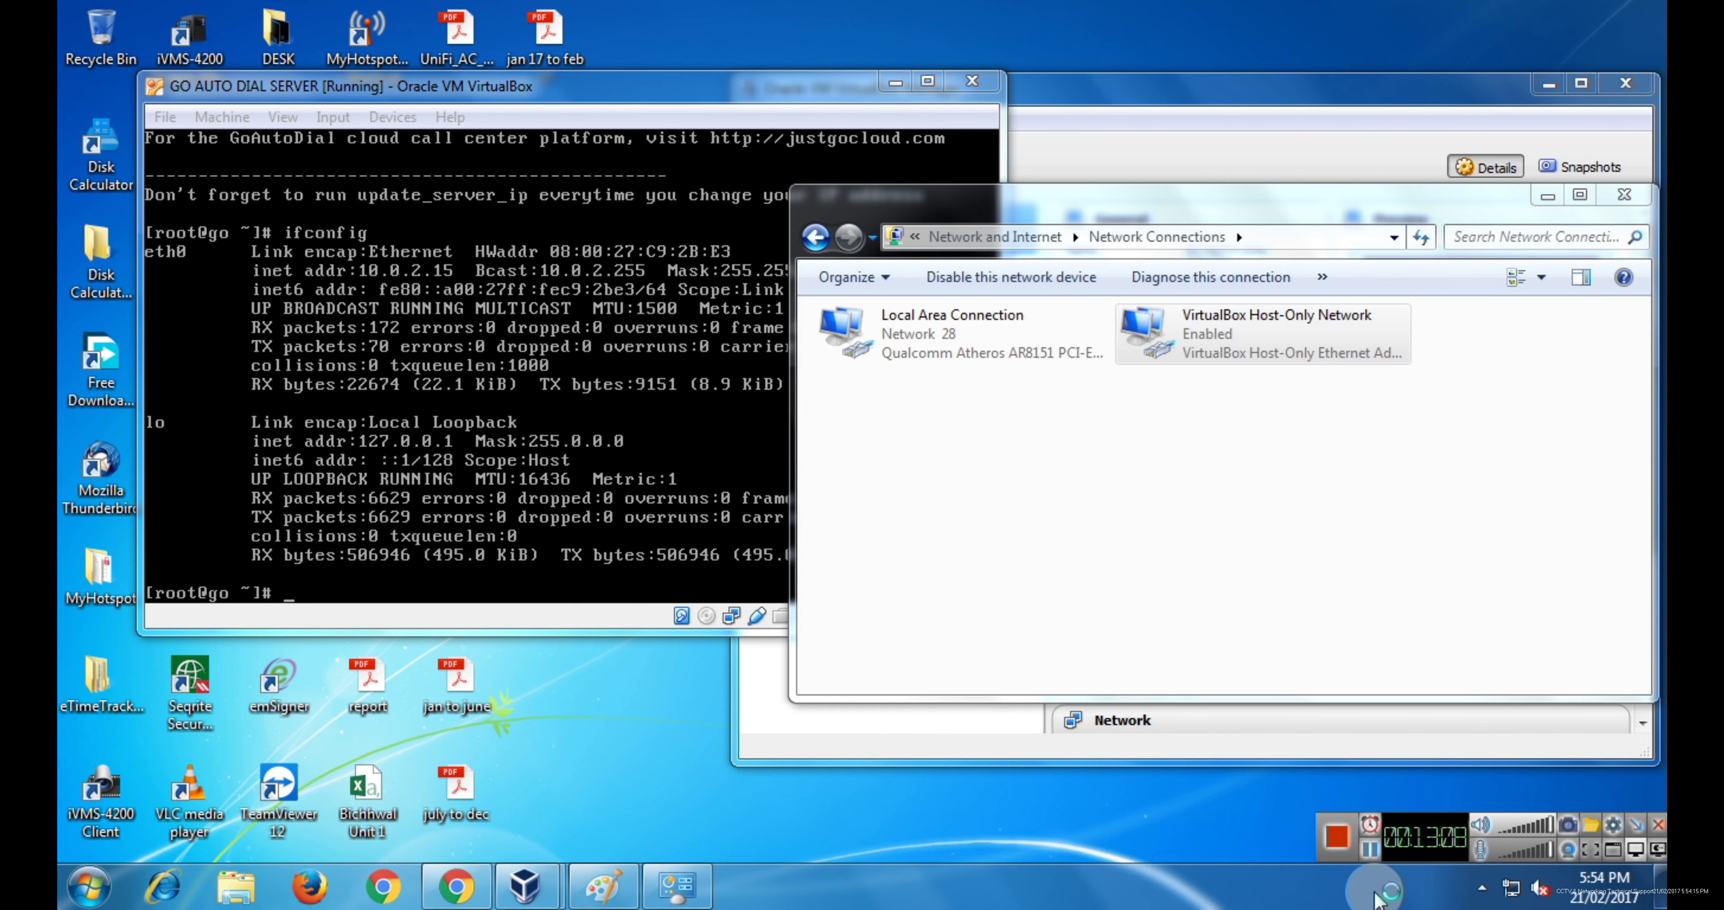
- Load the server at 10.0.2.15 in Chrome's address bar
left_click(598, 396)
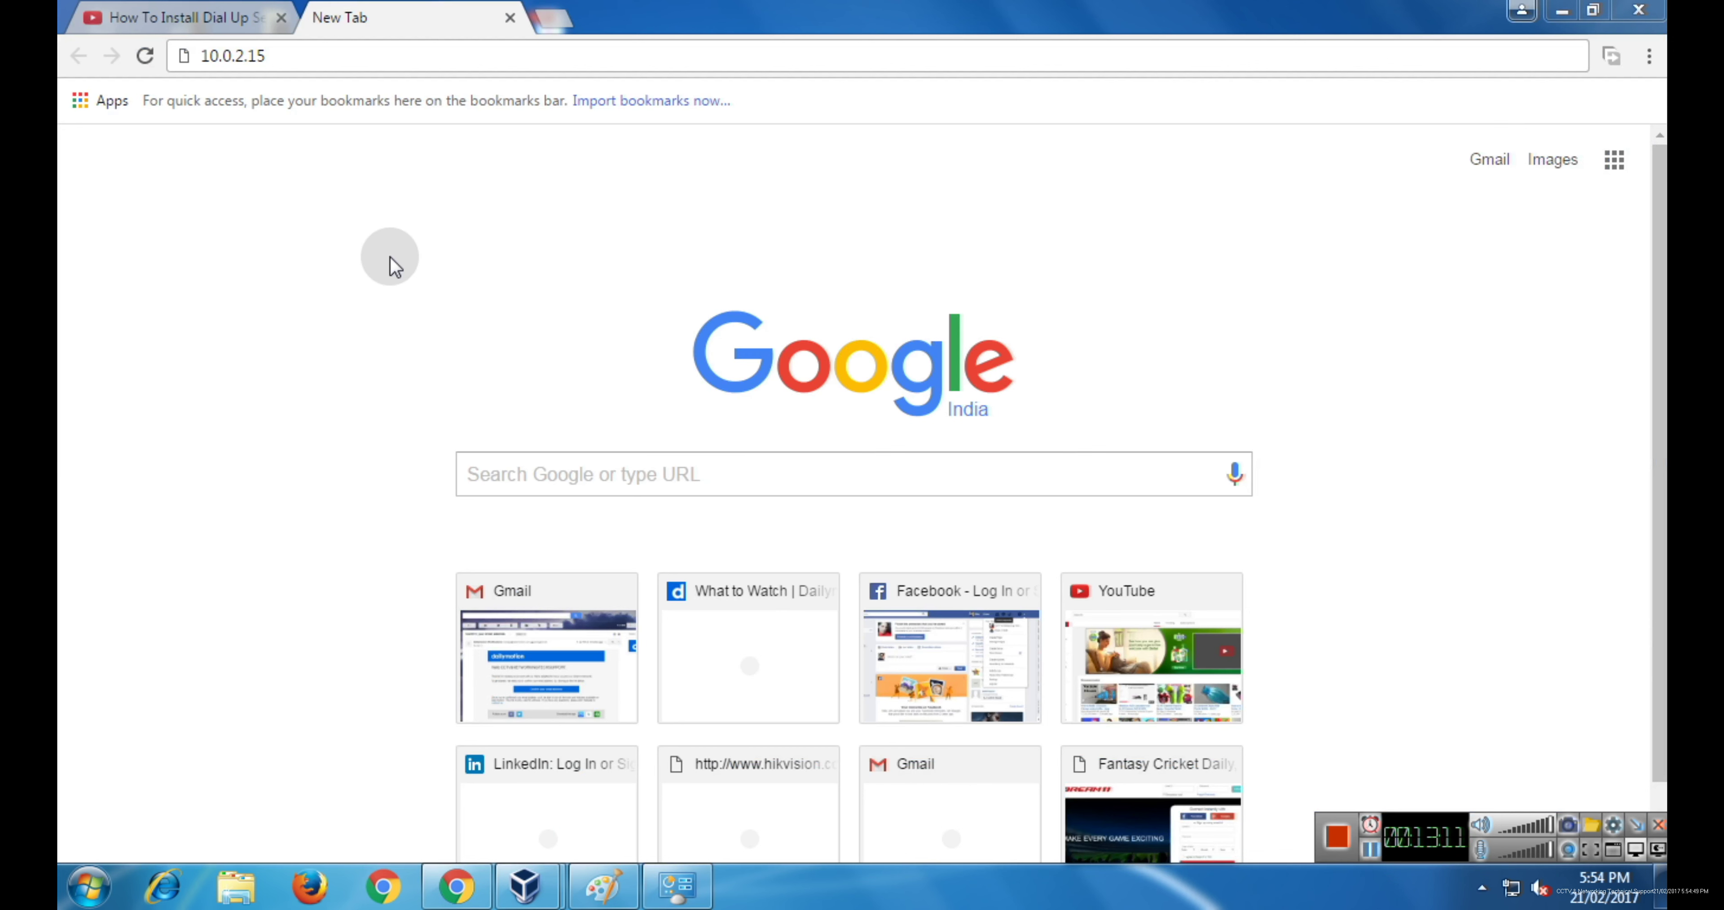
left_click(277, 54)
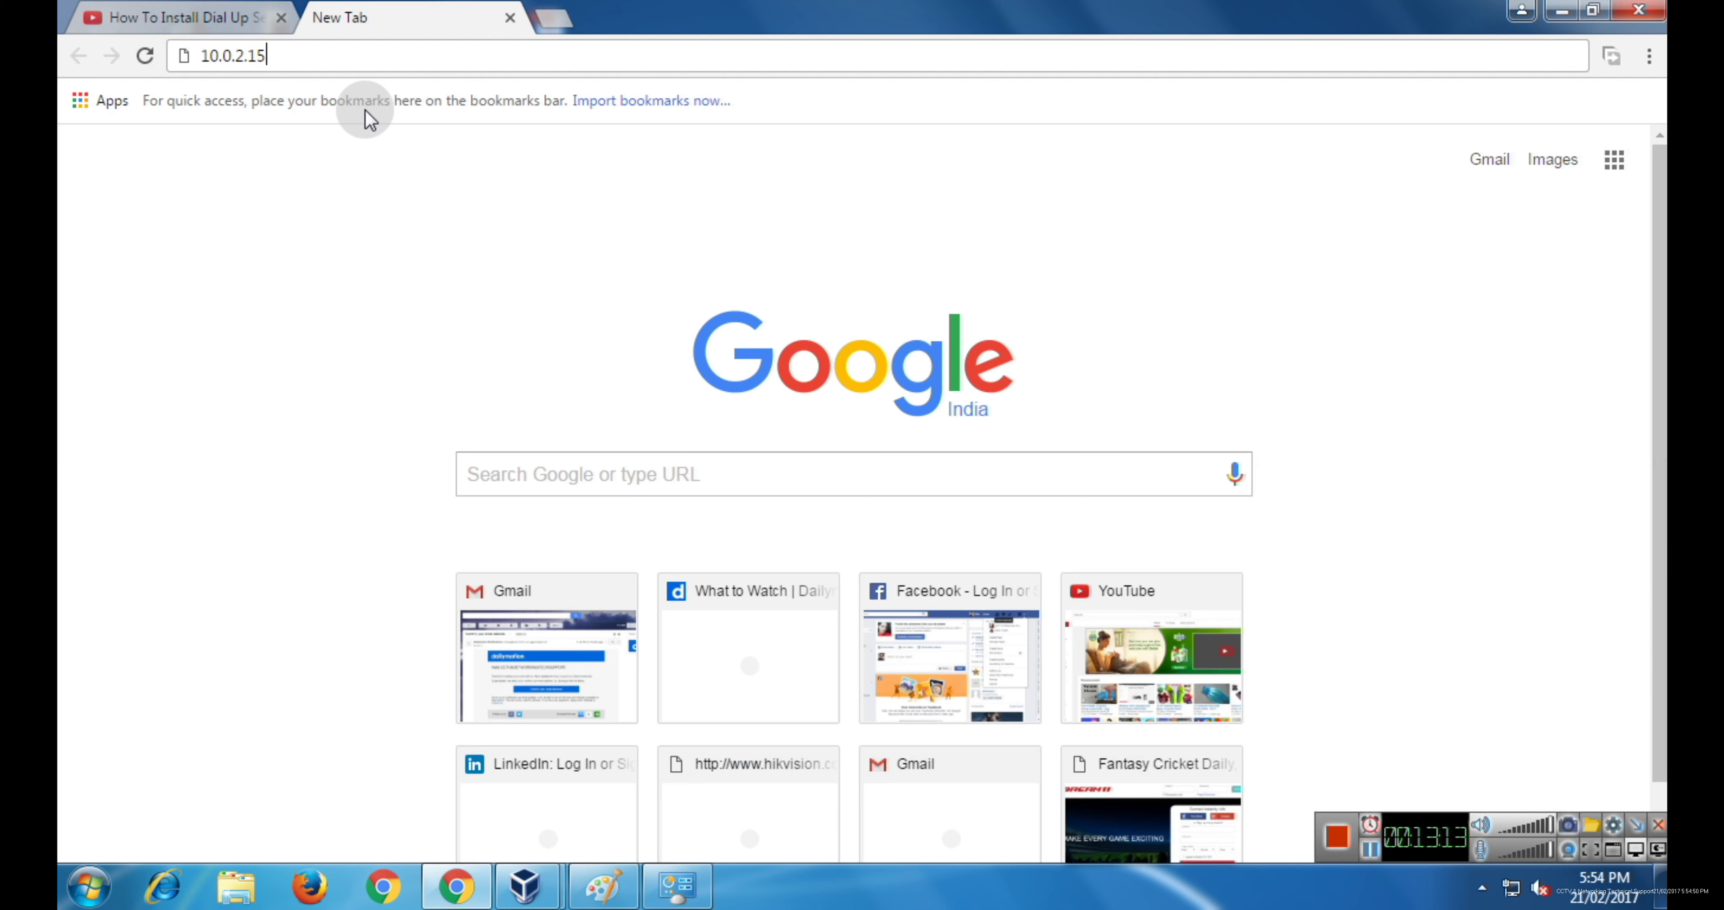
key("Return")
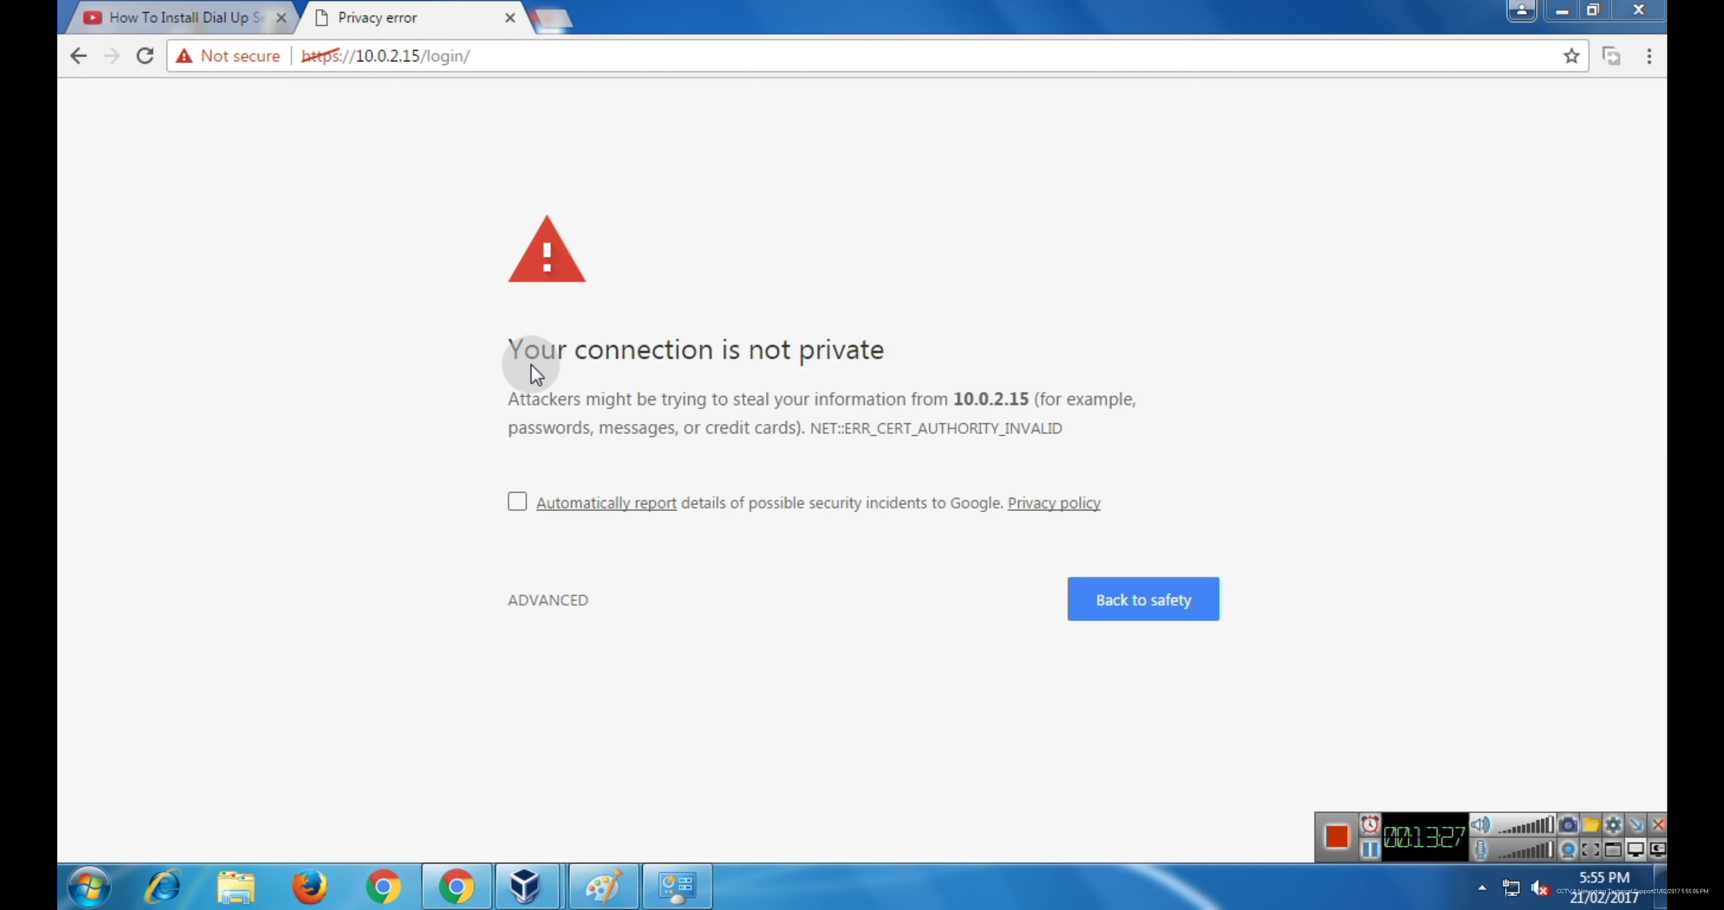
- Open the certificate warning's advanced details and proceed to the unsafe site 10.0.2.15
left_click_drag(517, 352, 885, 353)
left_click(871, 387)
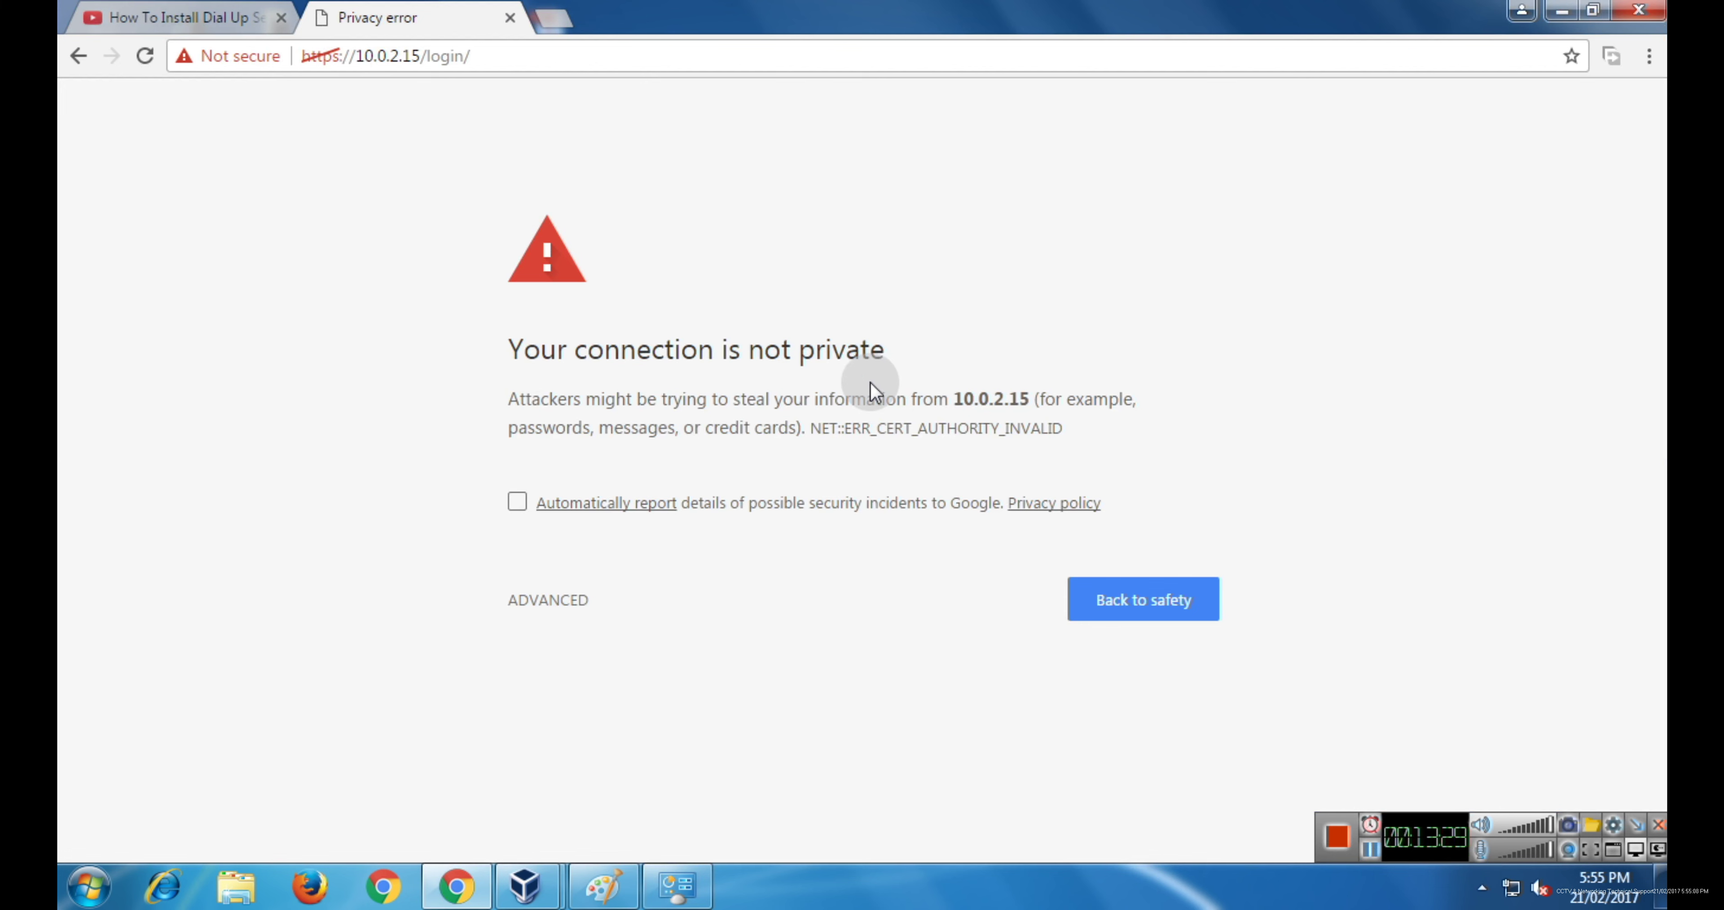
left_click(546, 600)
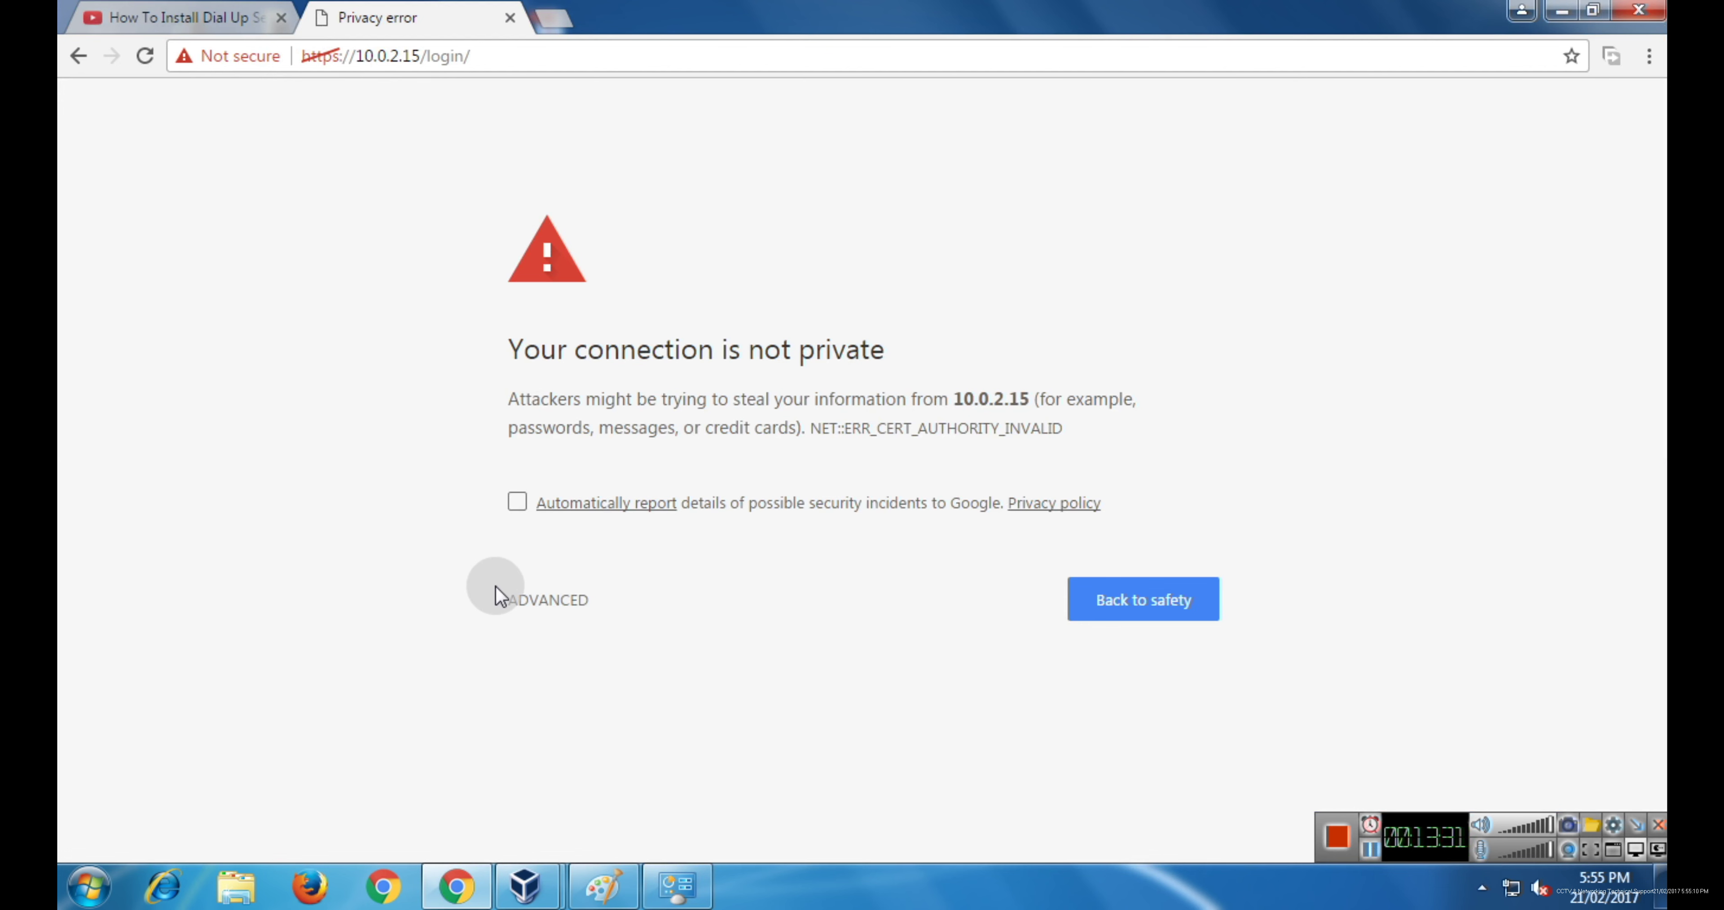
left_click(539, 605)
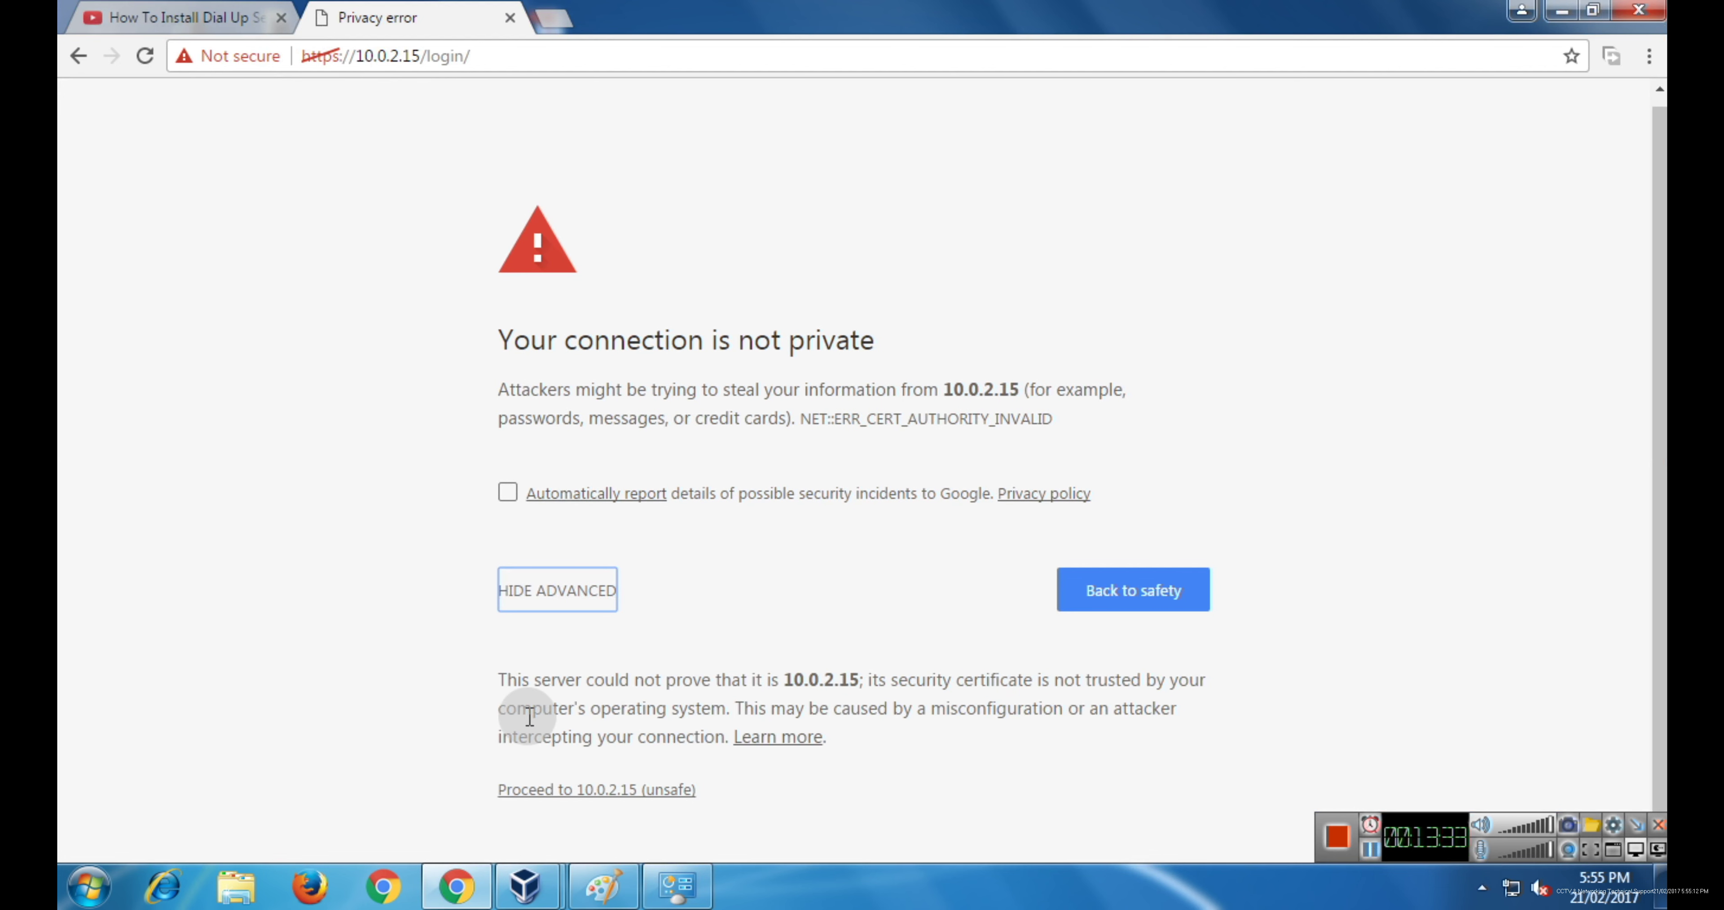
left_click_drag(511, 792, 674, 789)
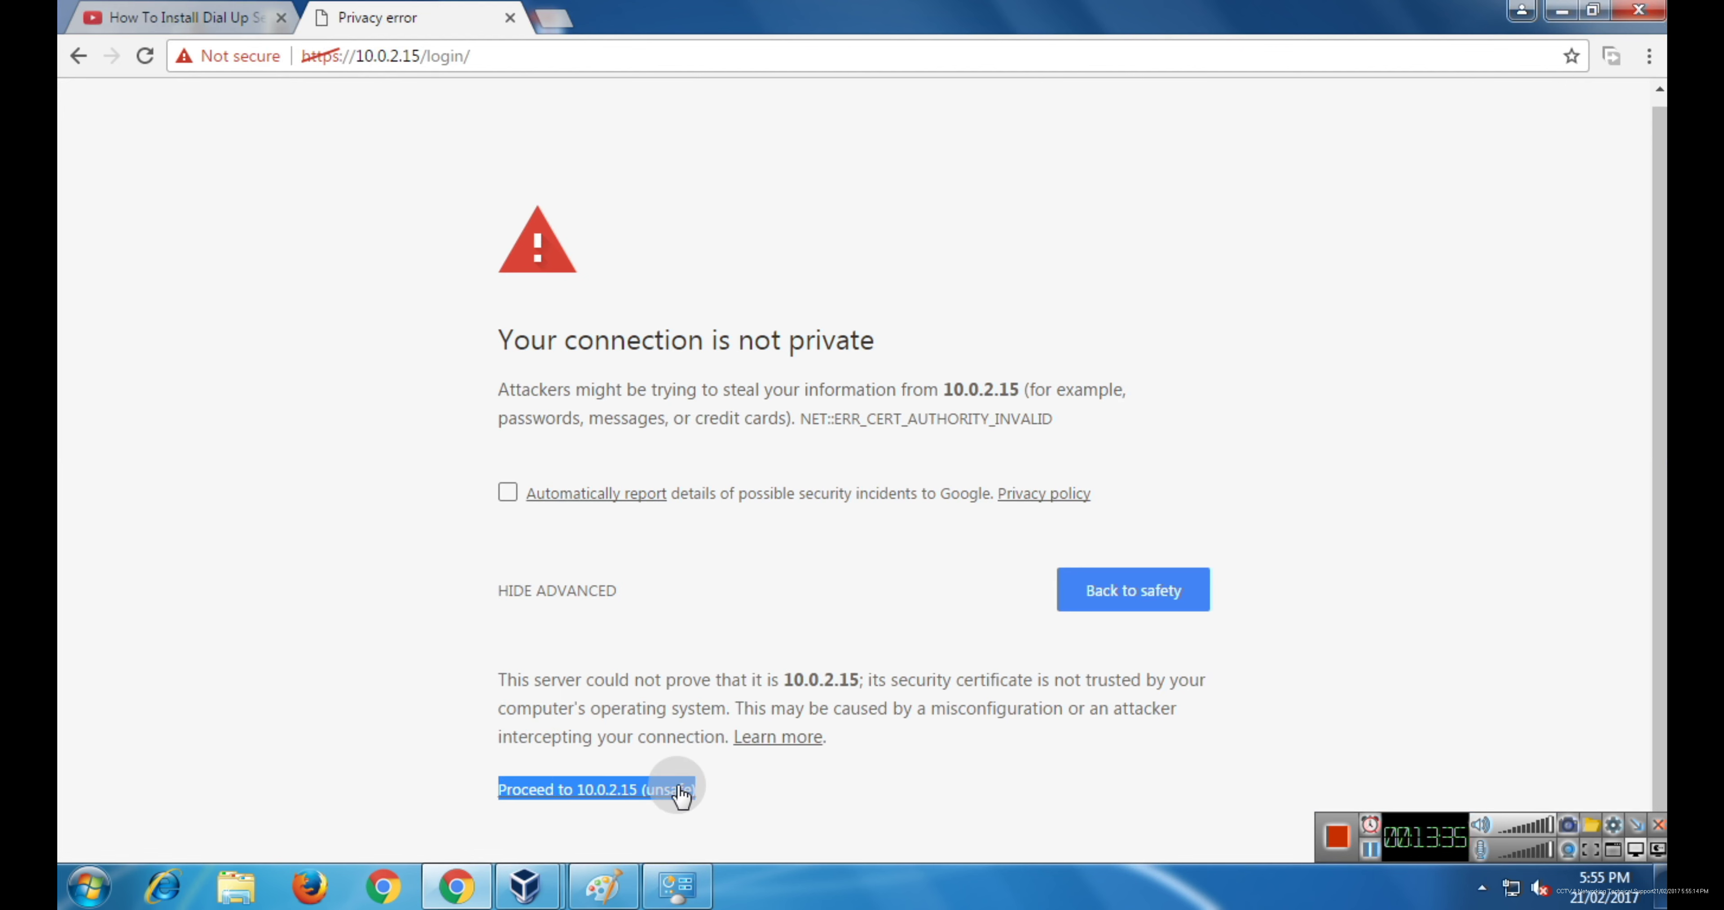
left_click(542, 816)
left_click(589, 789)
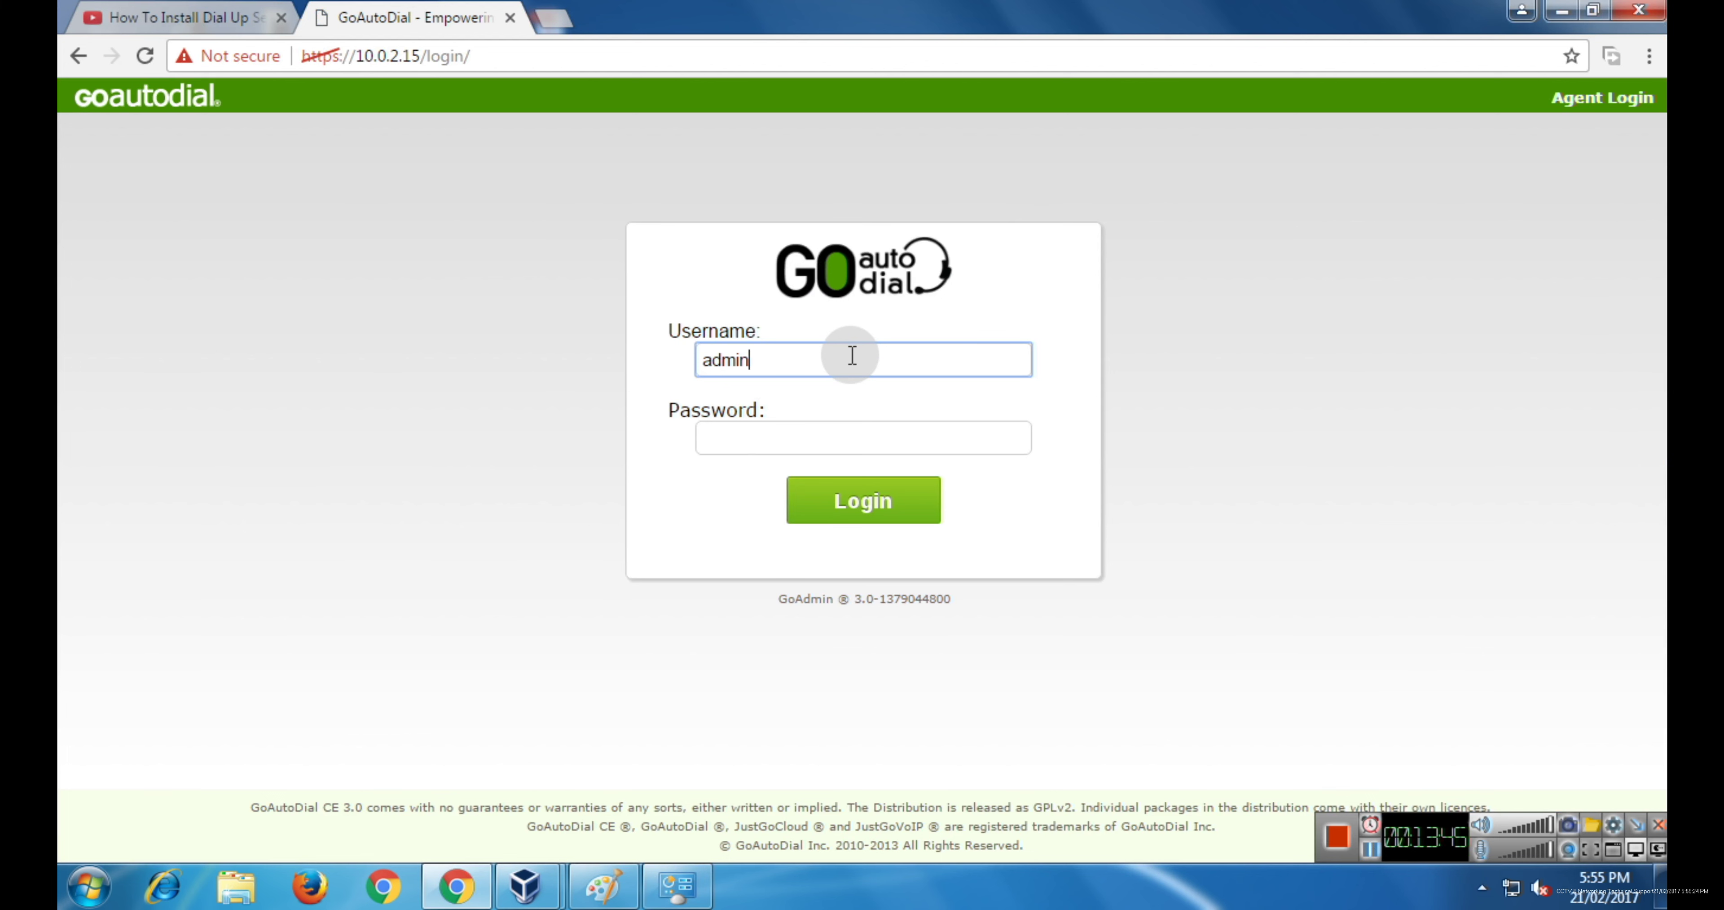
- Log in to GoAdmin as admin, re-entering the password until the dashboard loads
key("Tab")
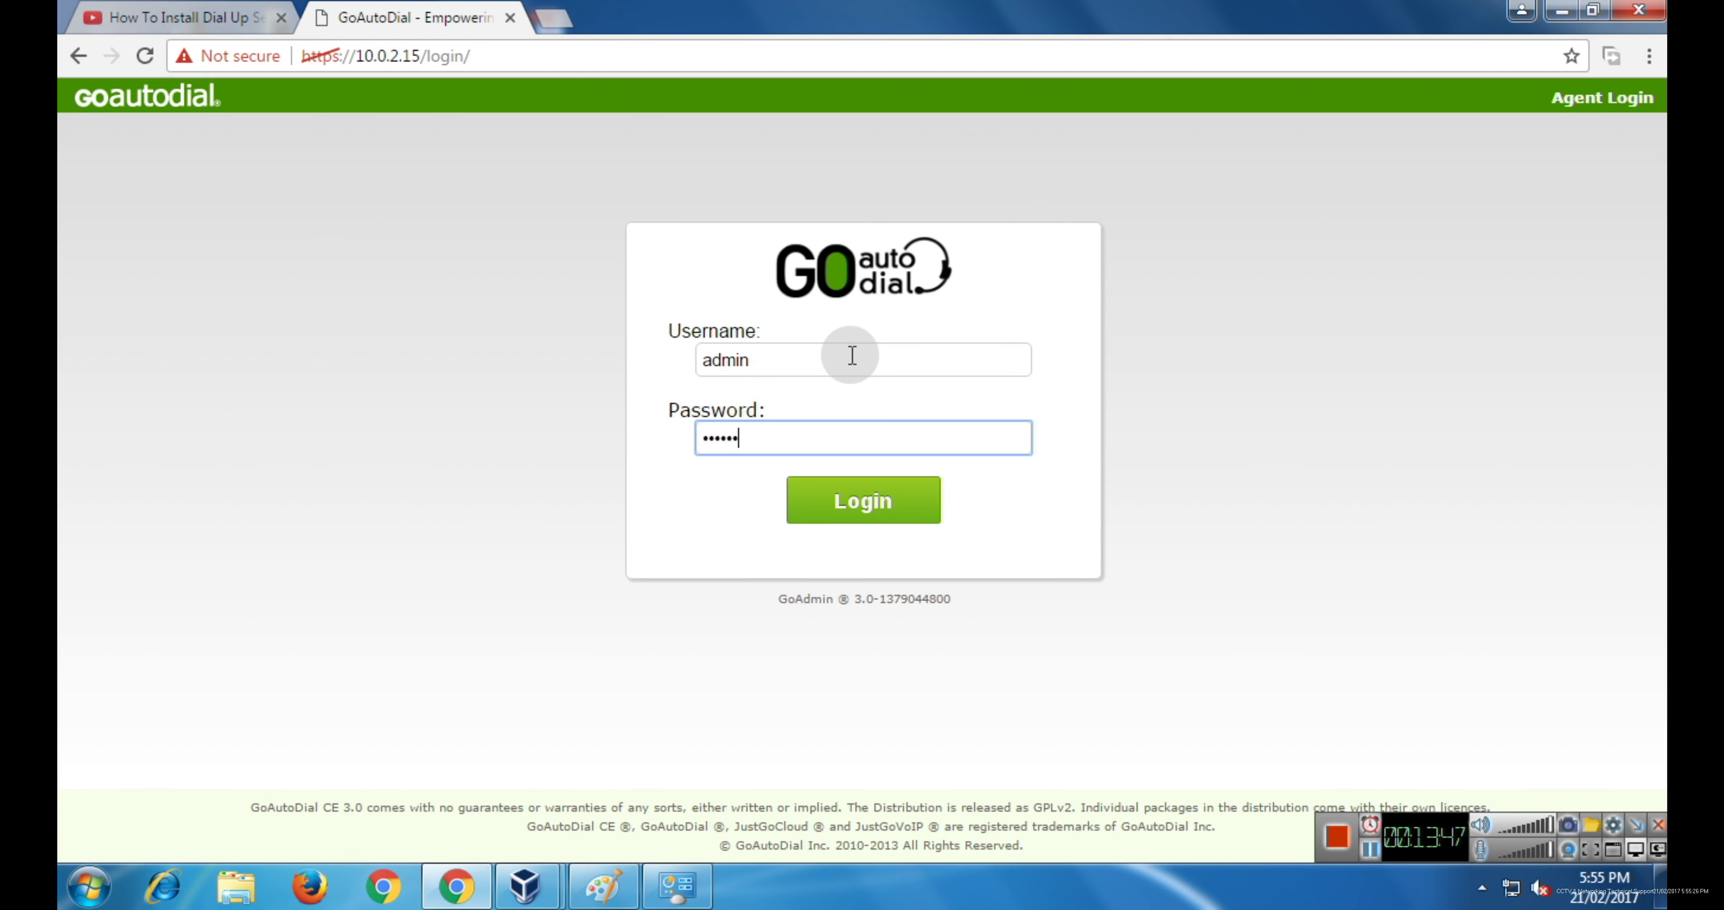
key("Return")
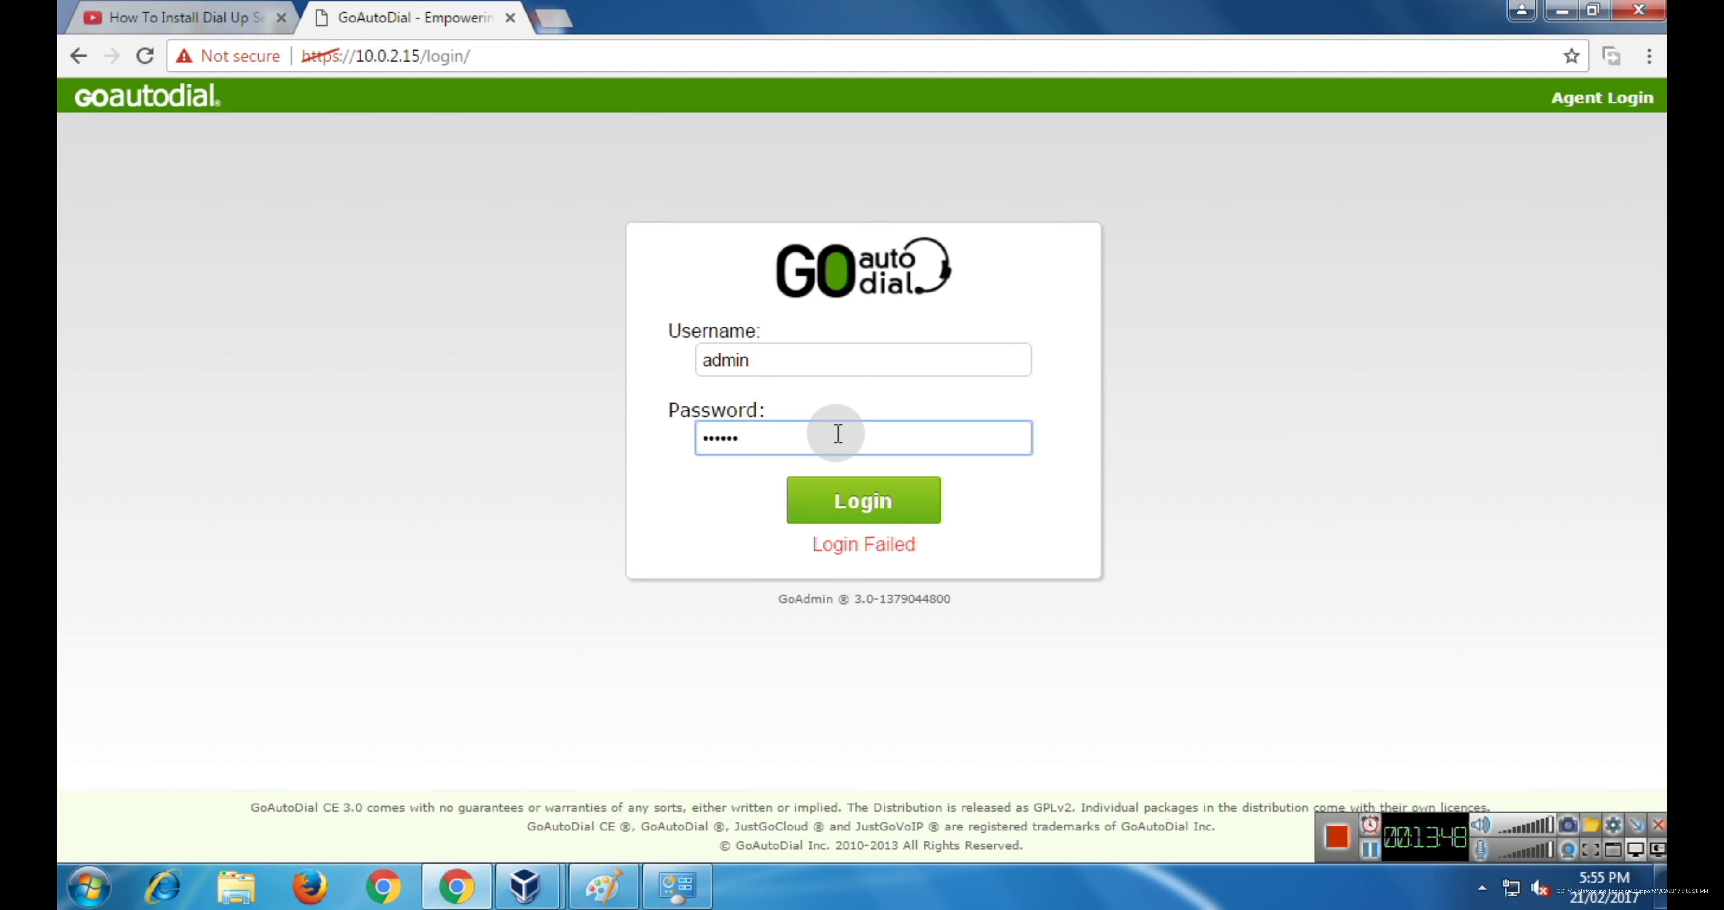
left_click(1372, 850)
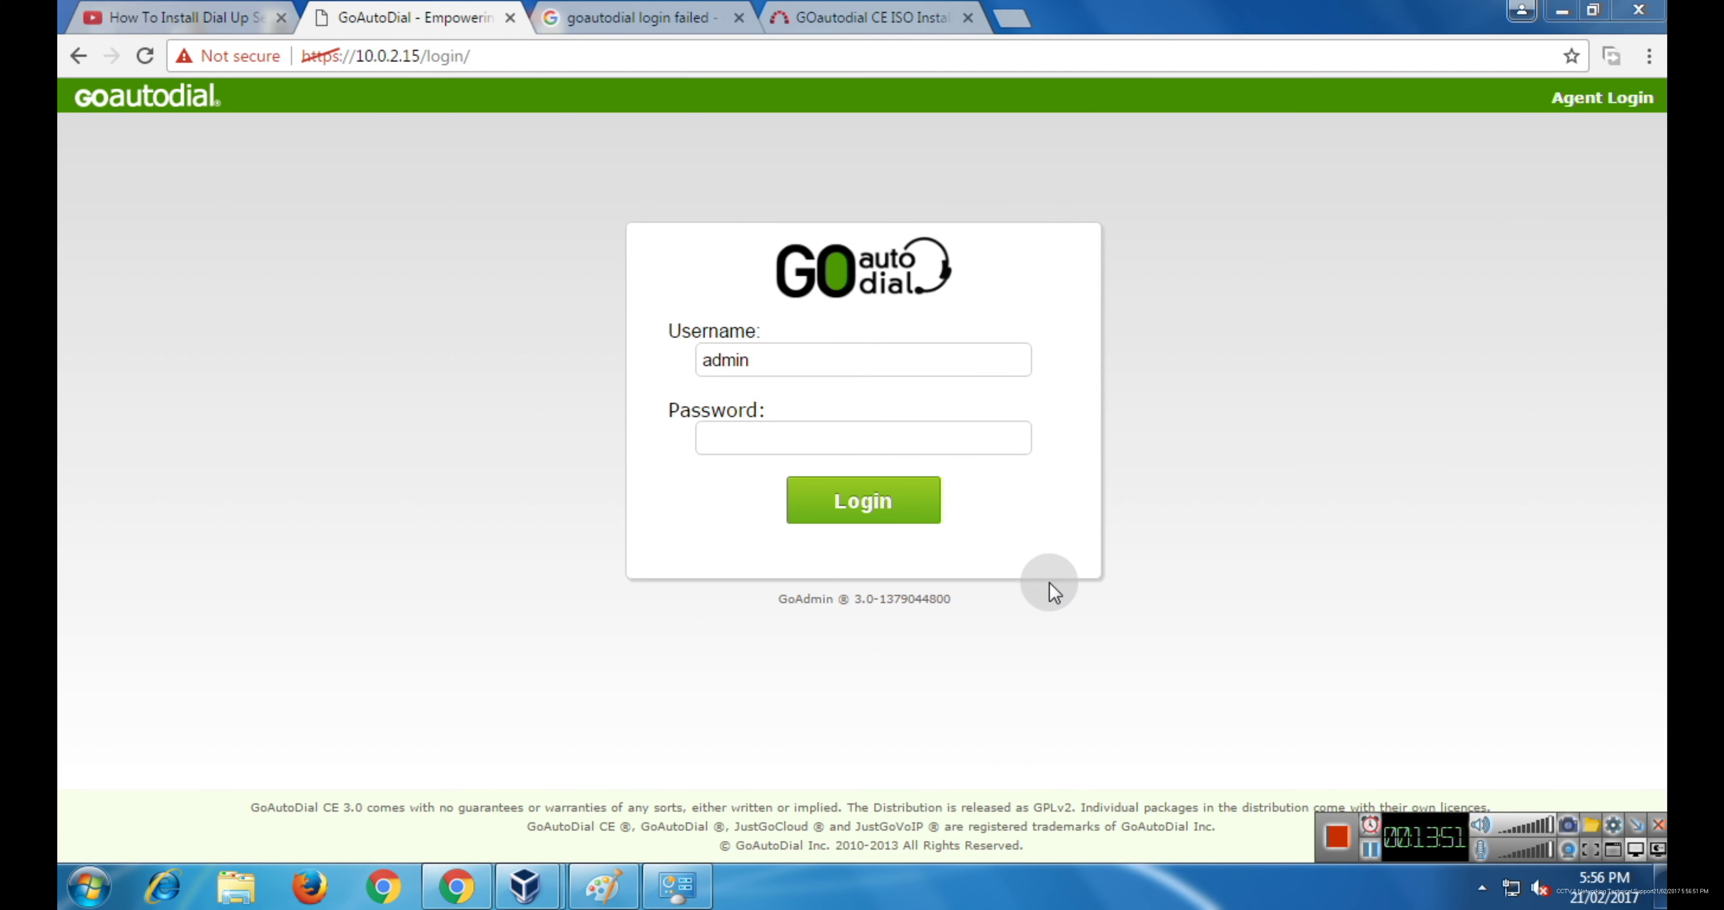
left_click(826, 437)
key("ctrl+v")
left_click(859, 509)
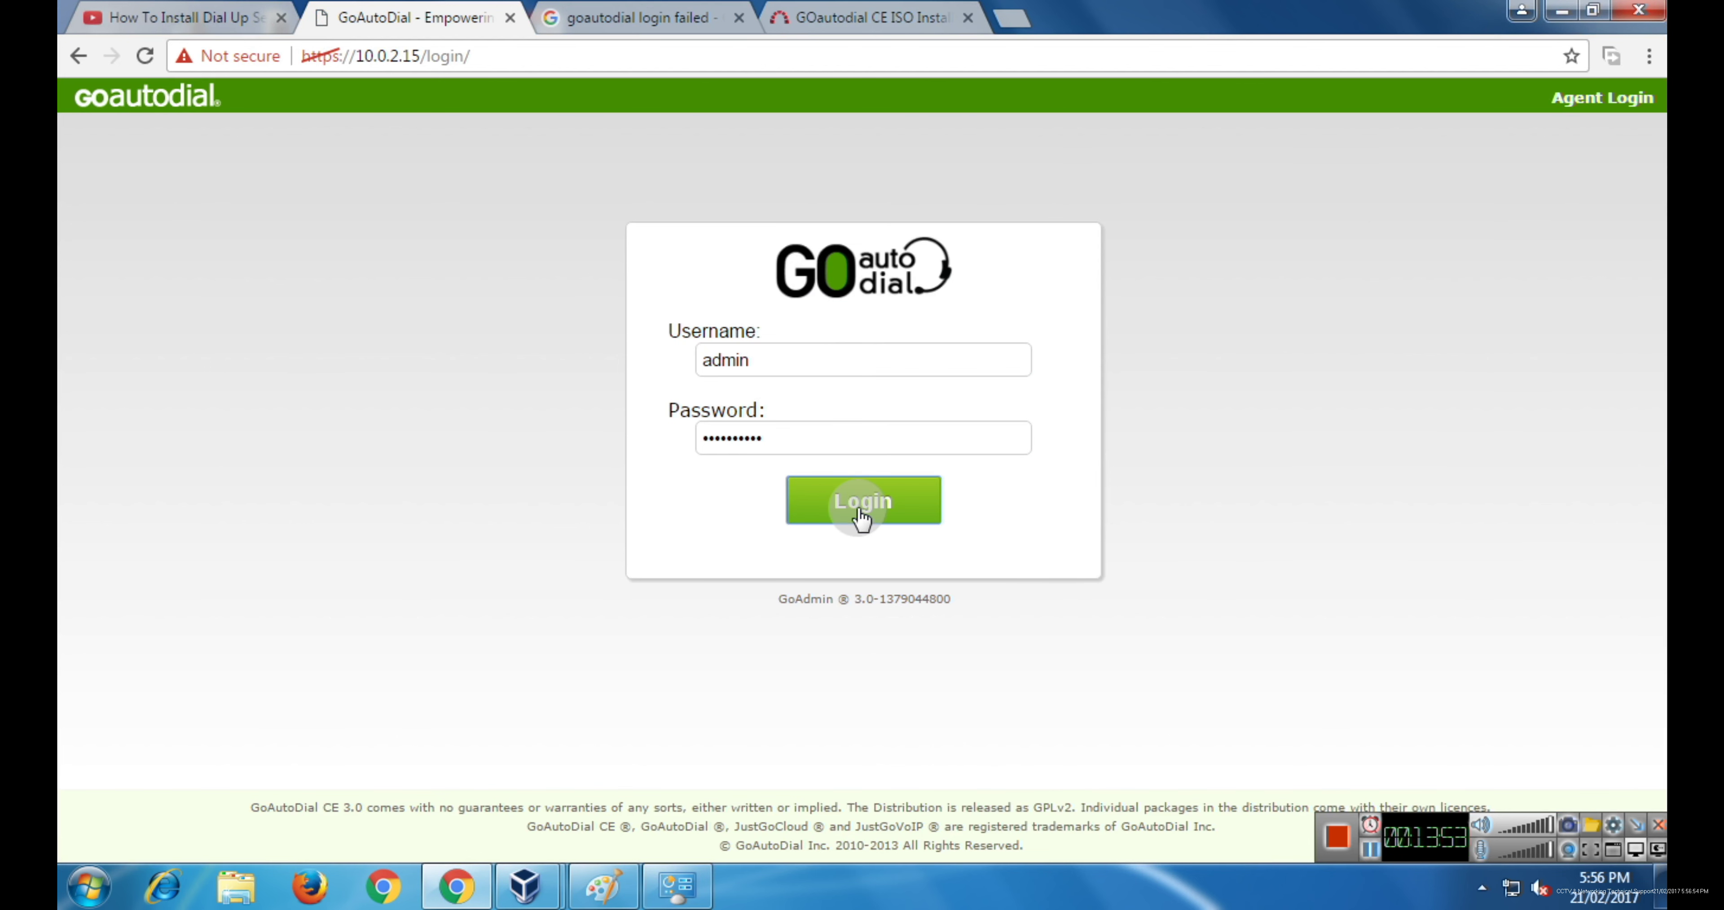
left_click(1372, 850)
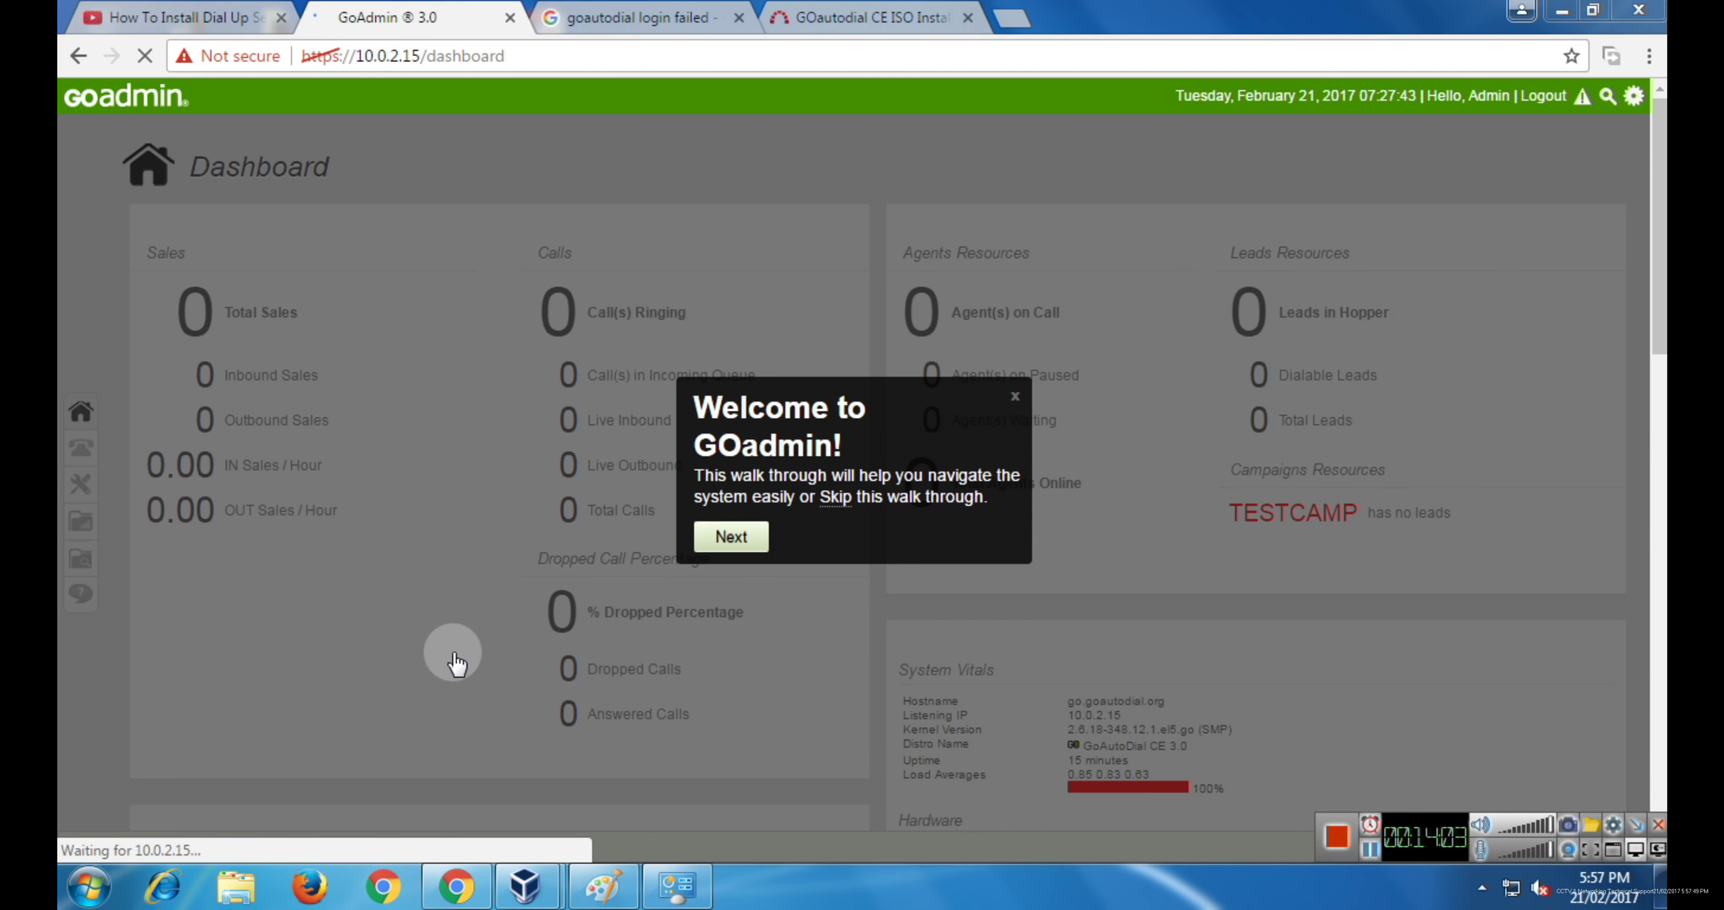
left_click(90, 889)
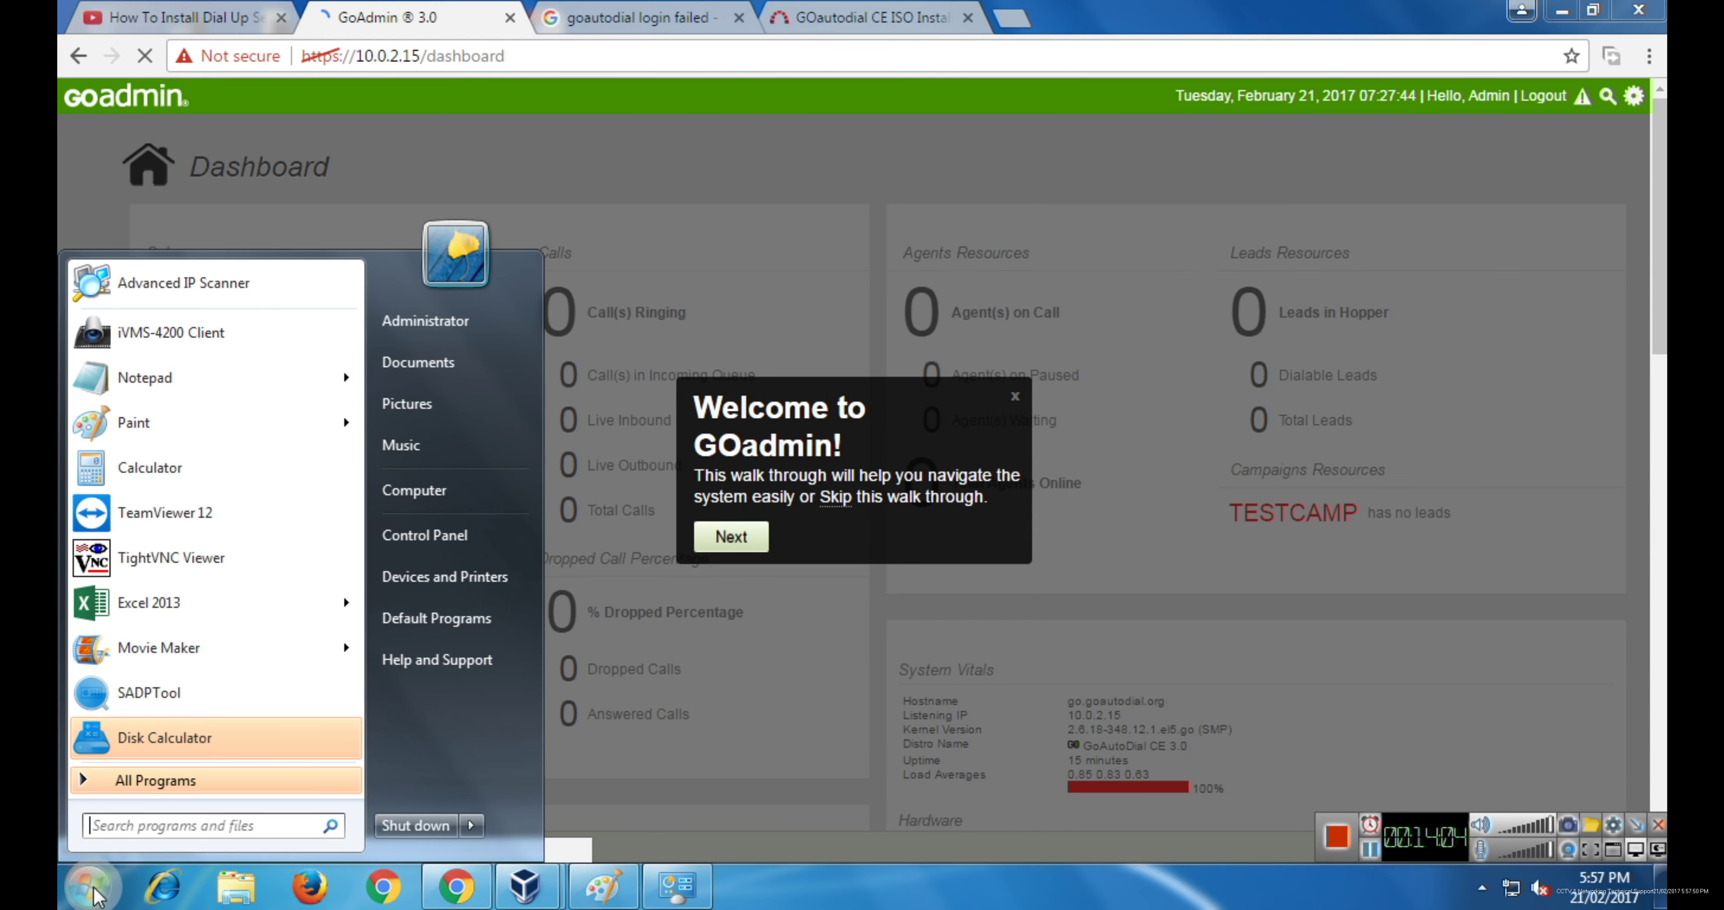
- Launch Notepad and write 'username:-admin' with the password on a second line
left_click(136, 829)
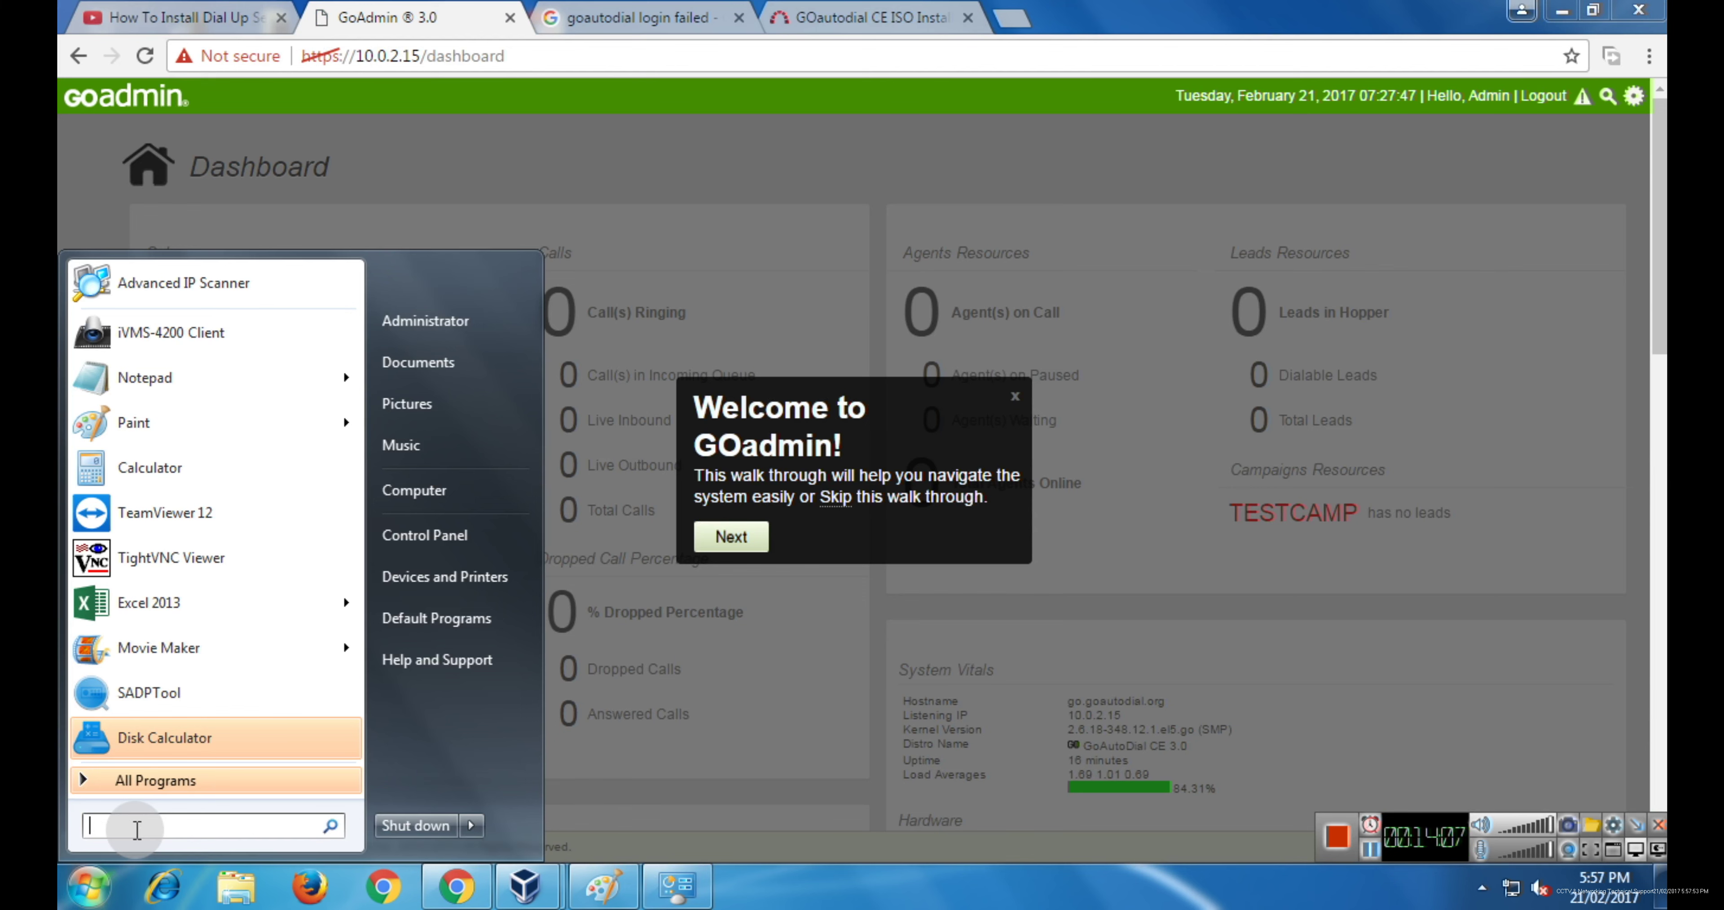
type("notepad")
key("Return")
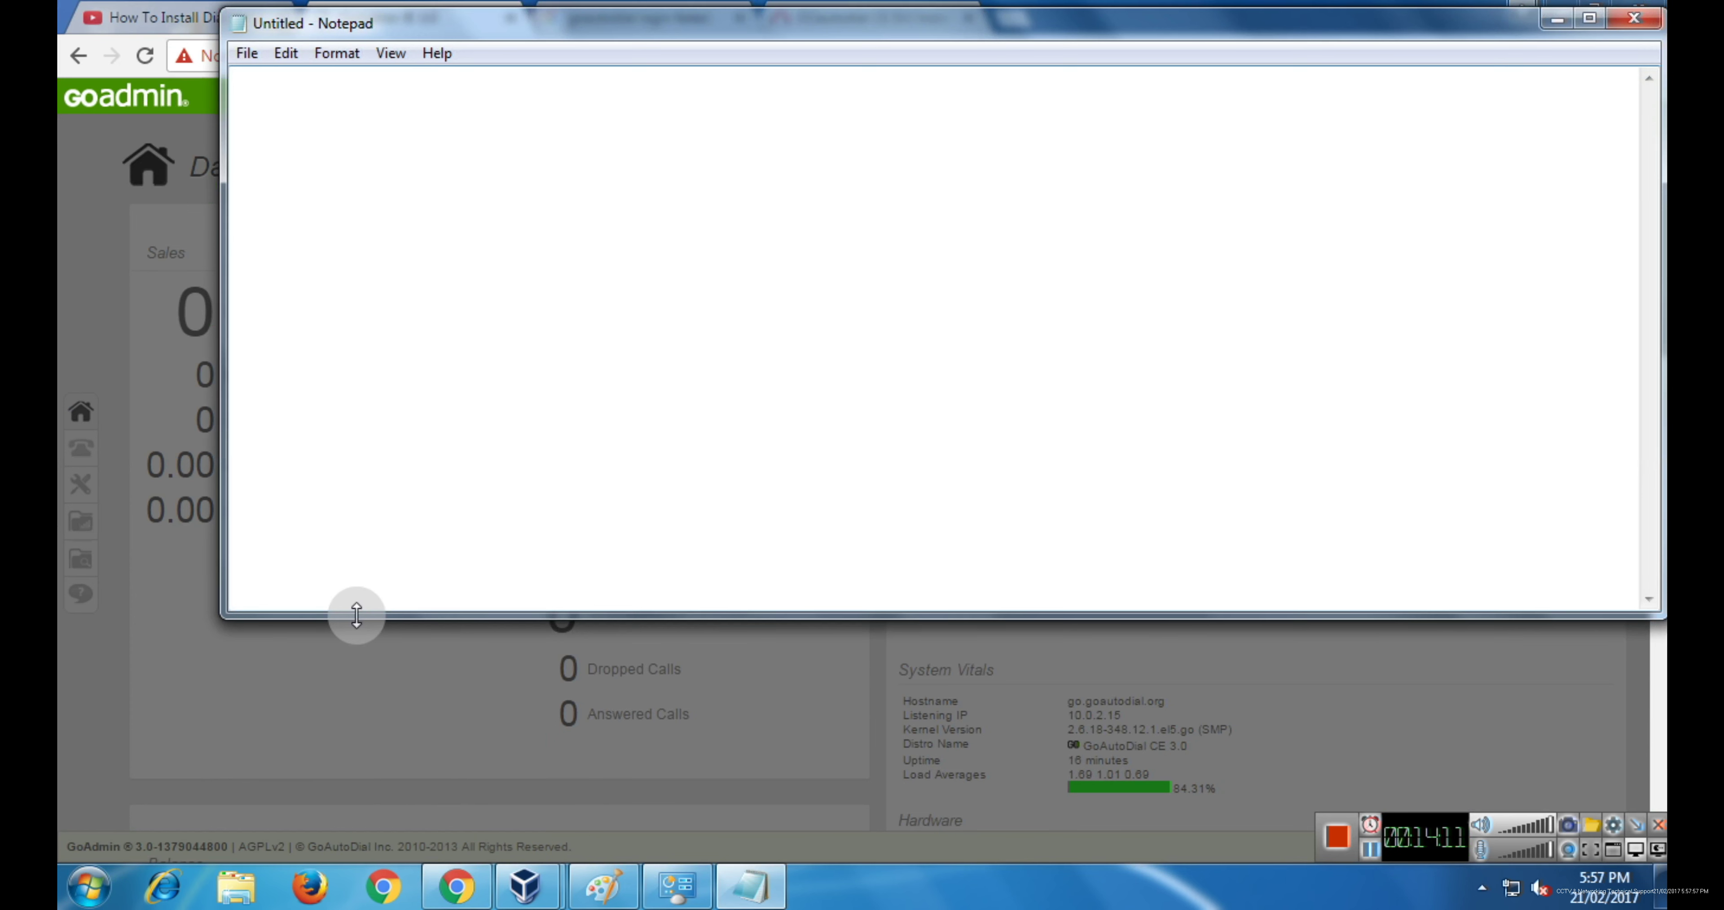
type("username")
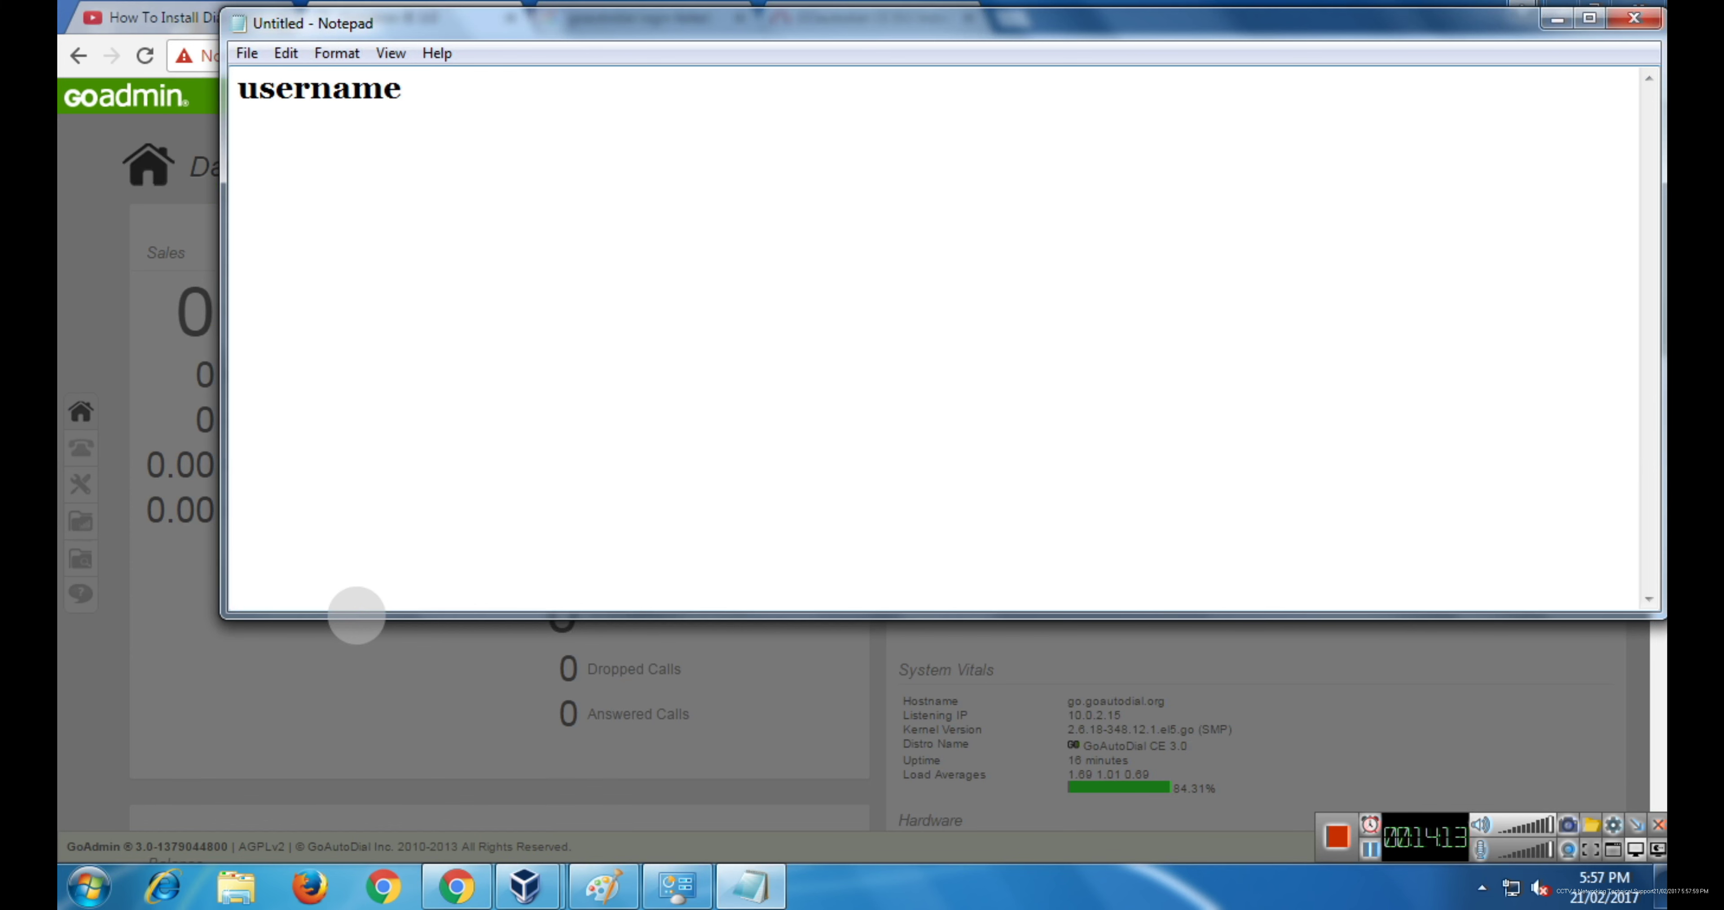
type(":-admin")
key("Return")
type("password:-")
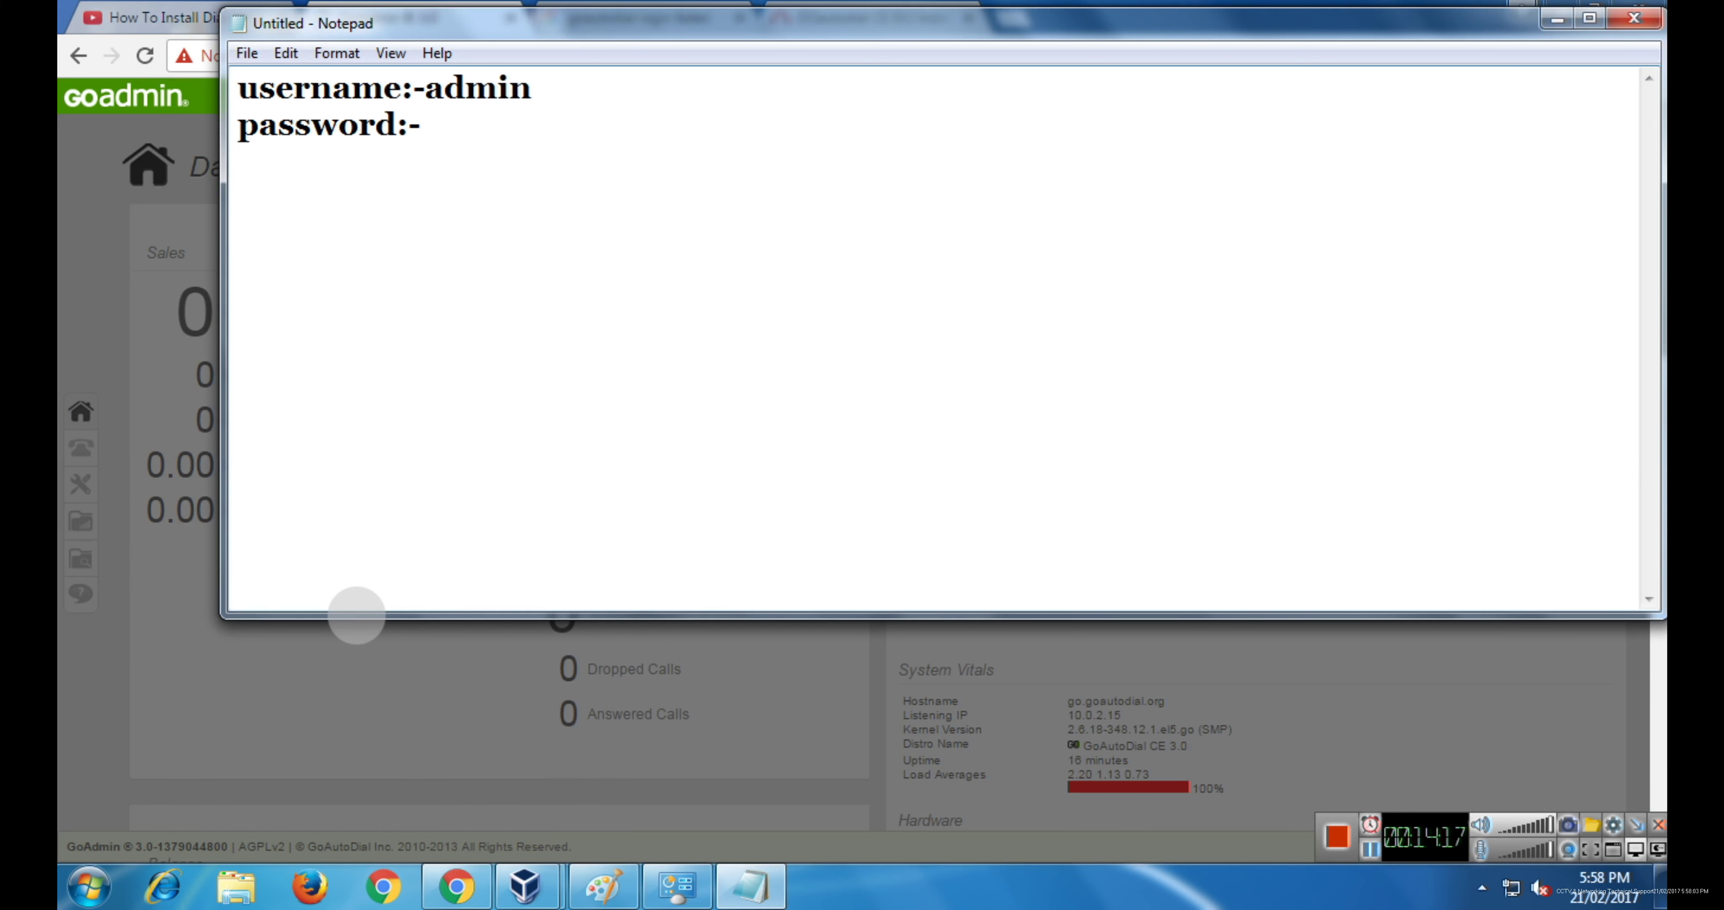
type("goautod")
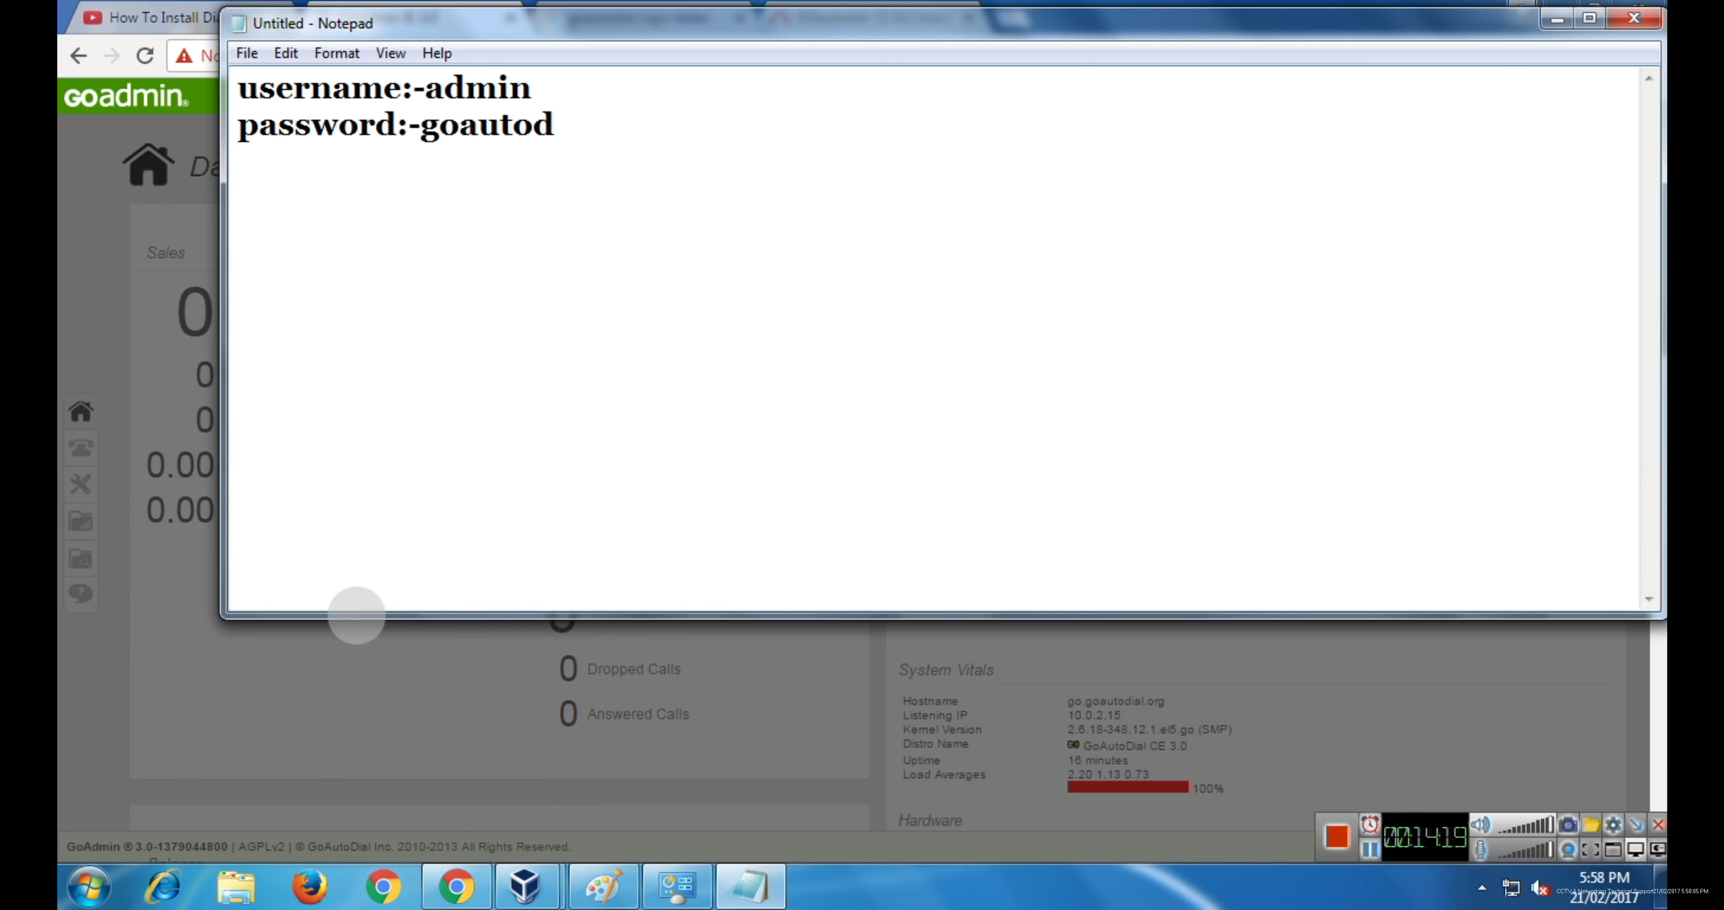
type("ial")
- Minimize Notepad and advance the tour past the welcome, menu, load credit, monitor and active-calls tips
left_click(1557, 18)
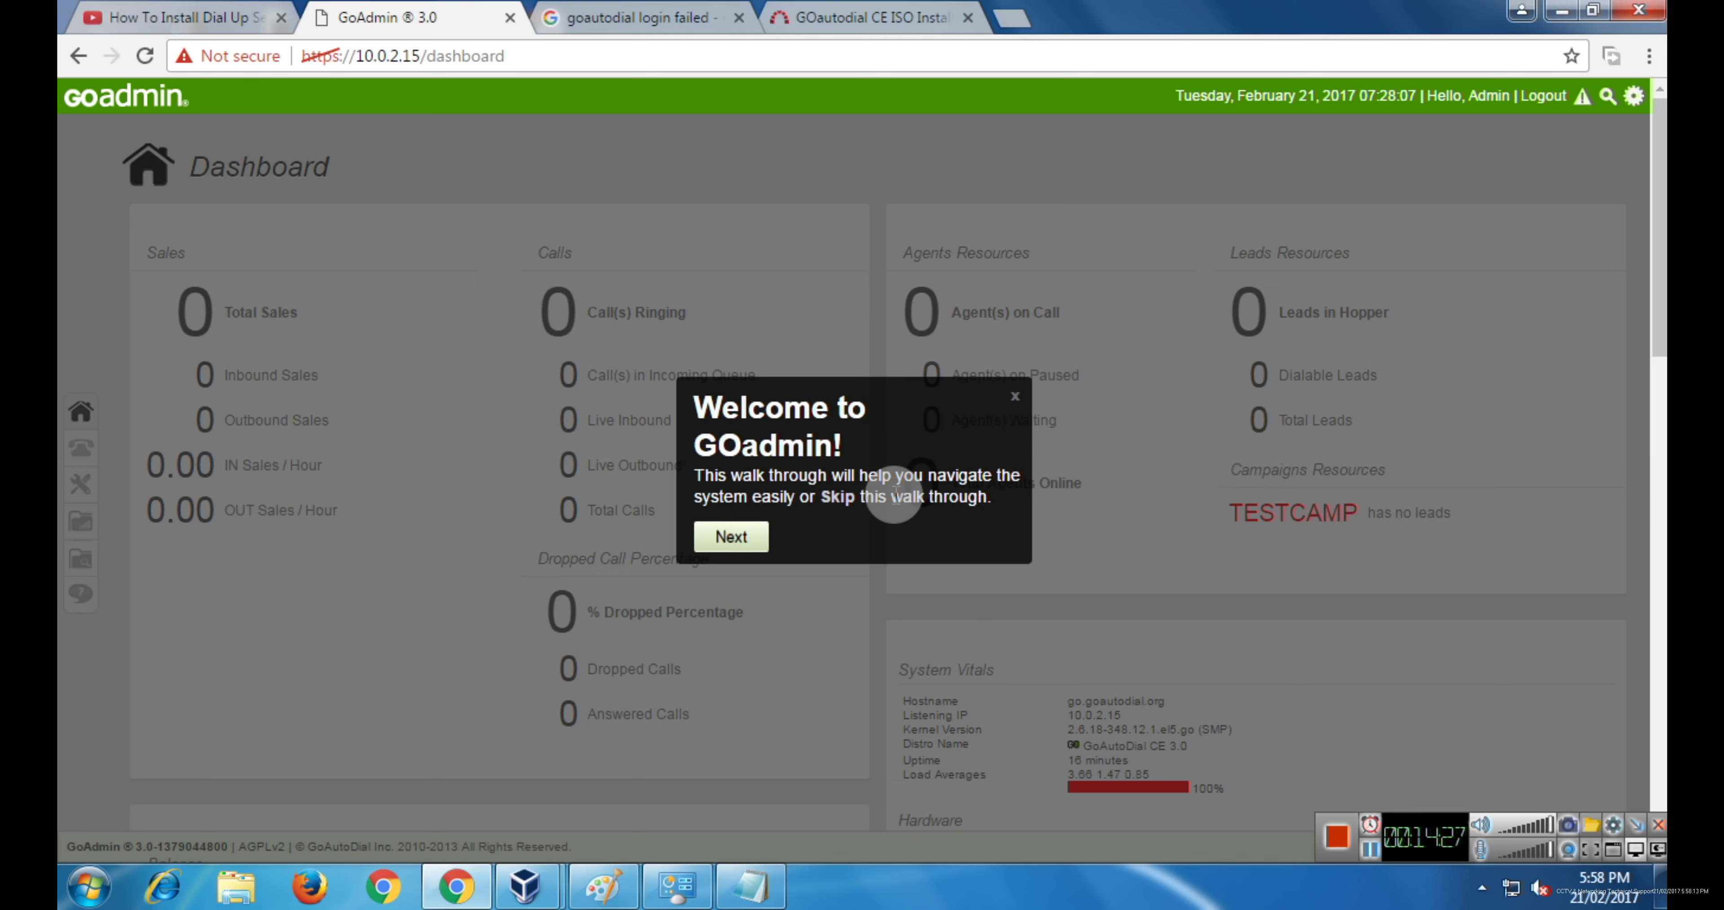
left_click(731, 537)
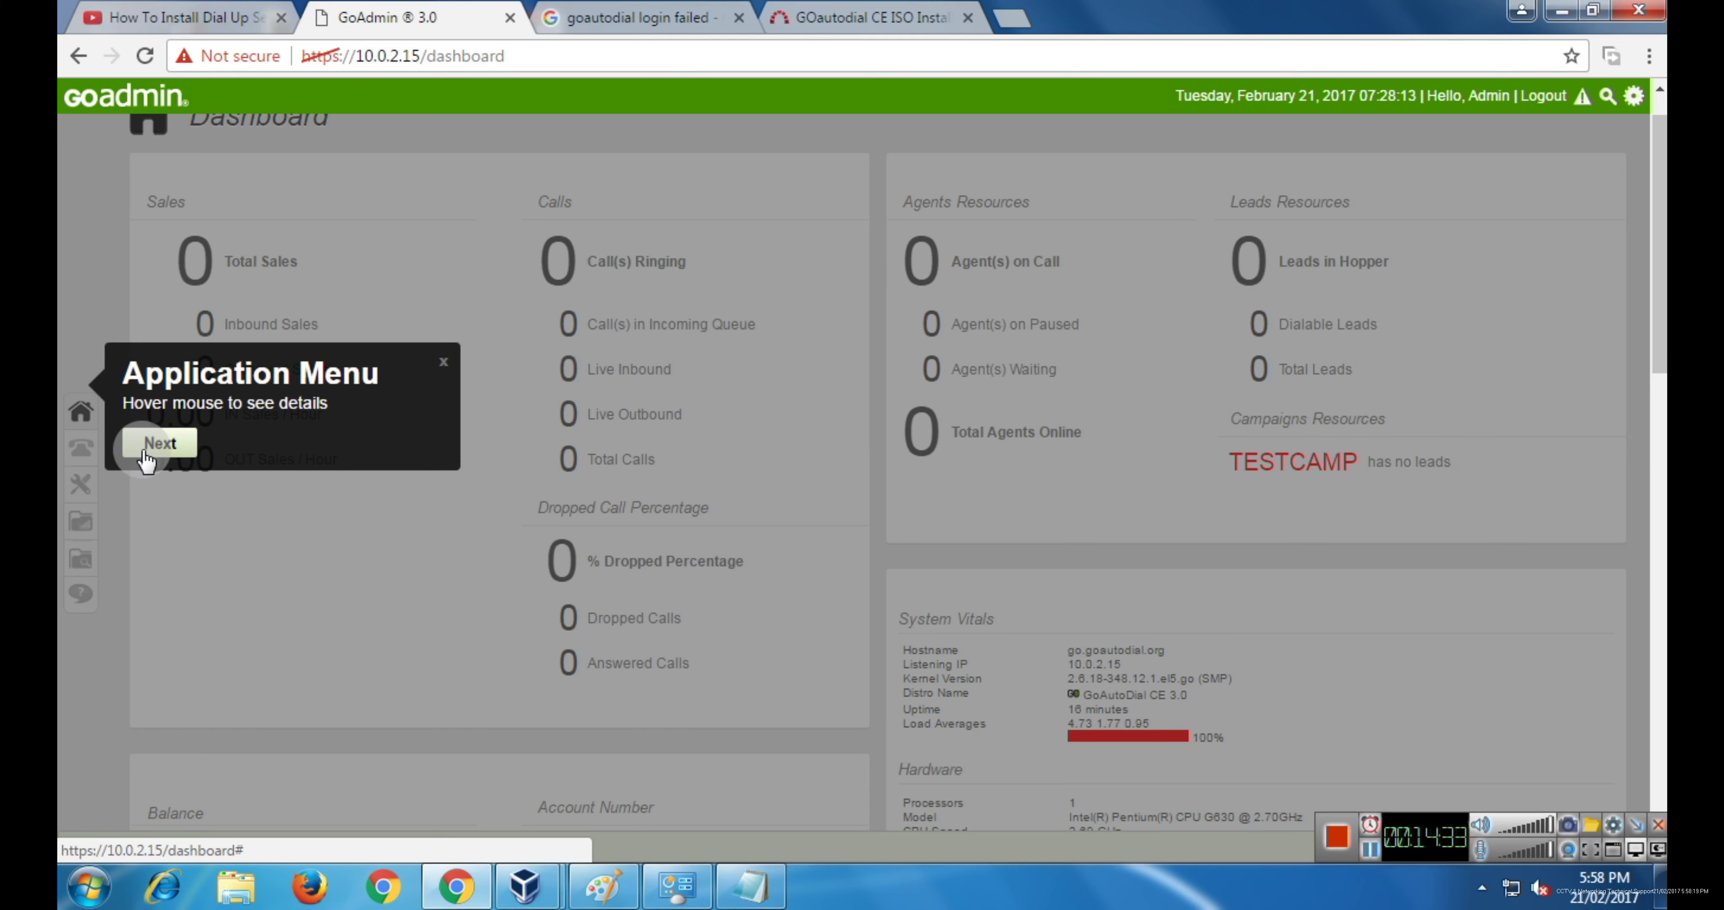
left_click(160, 445)
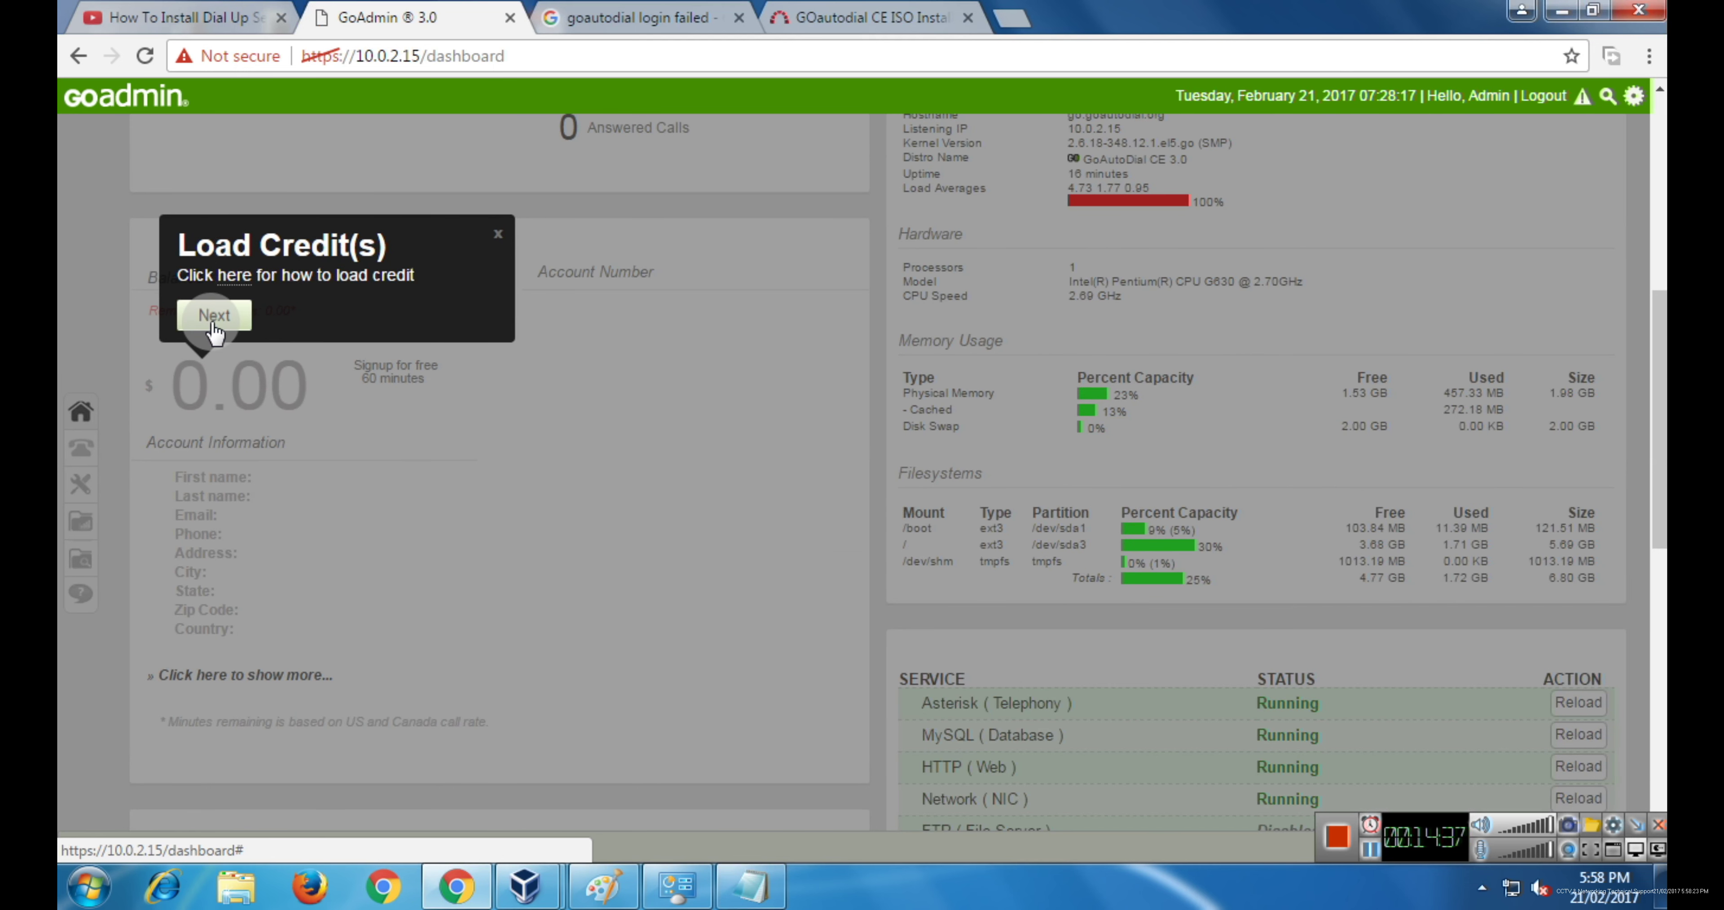
left_click(227, 313)
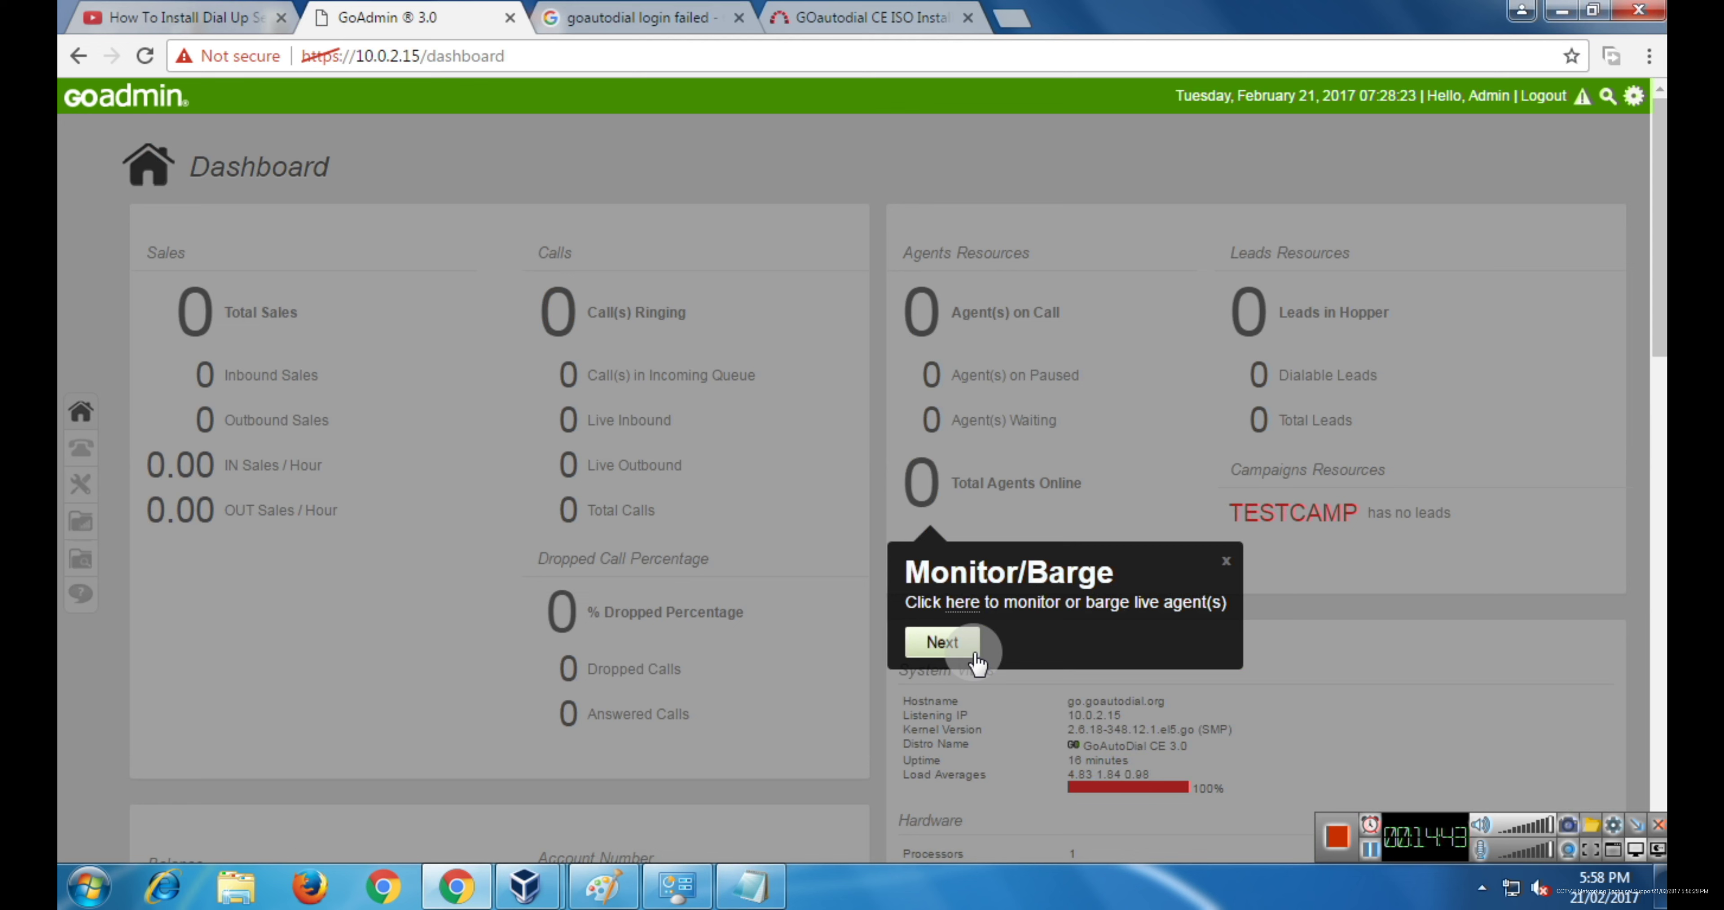
left_click(944, 642)
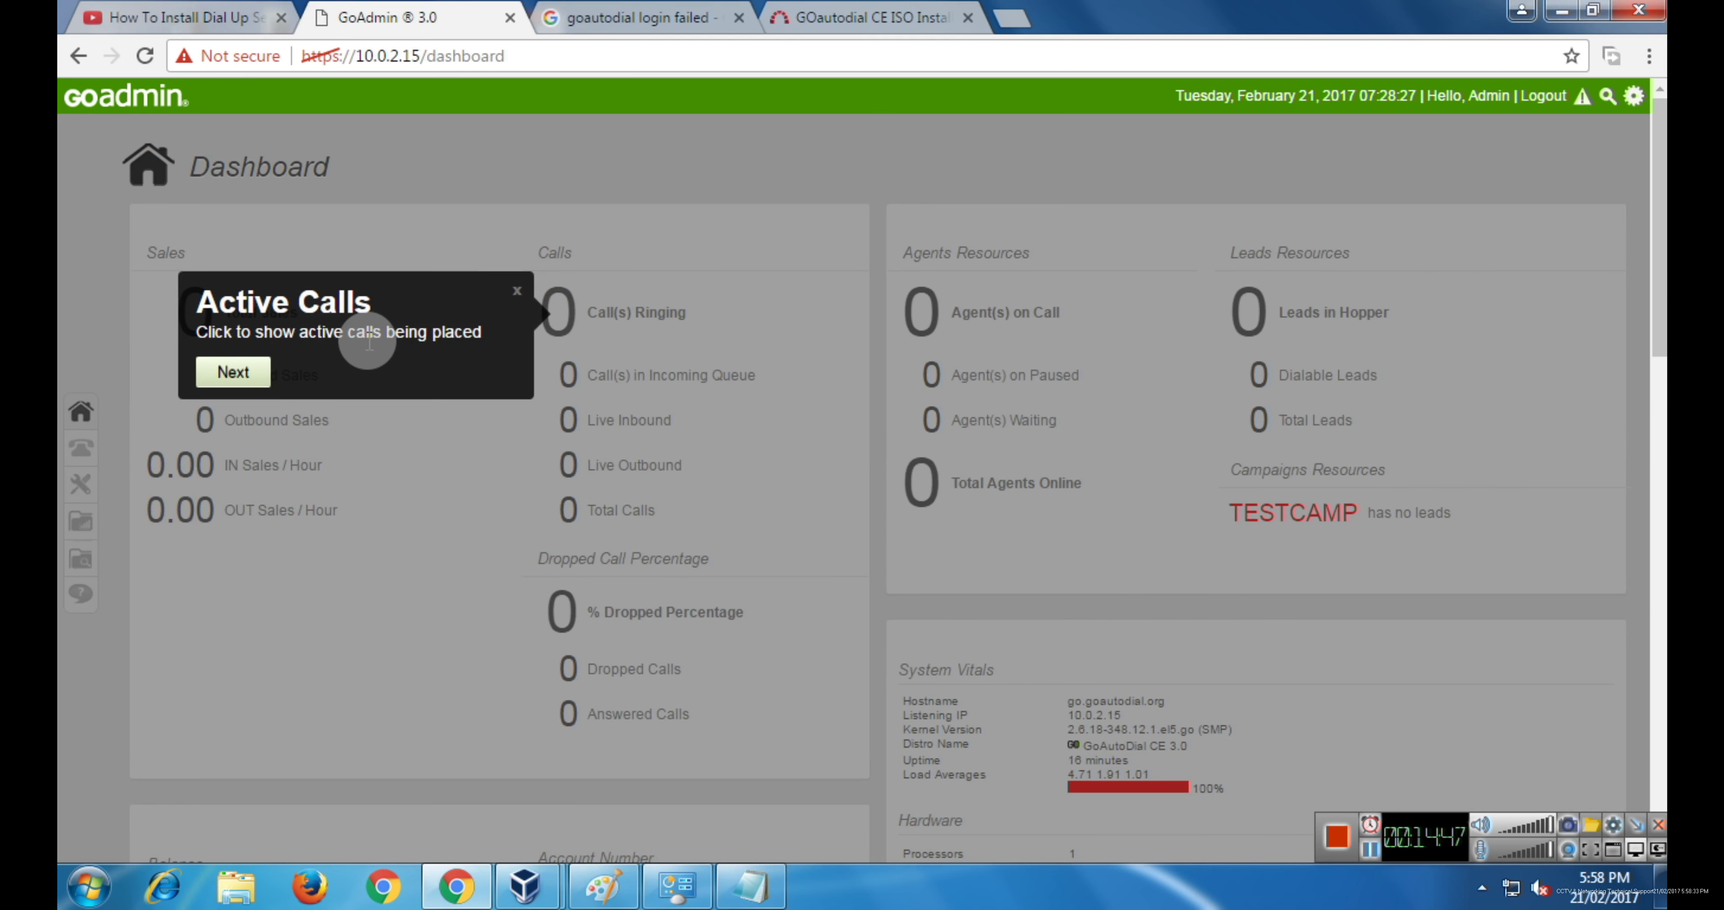
left_click(247, 383)
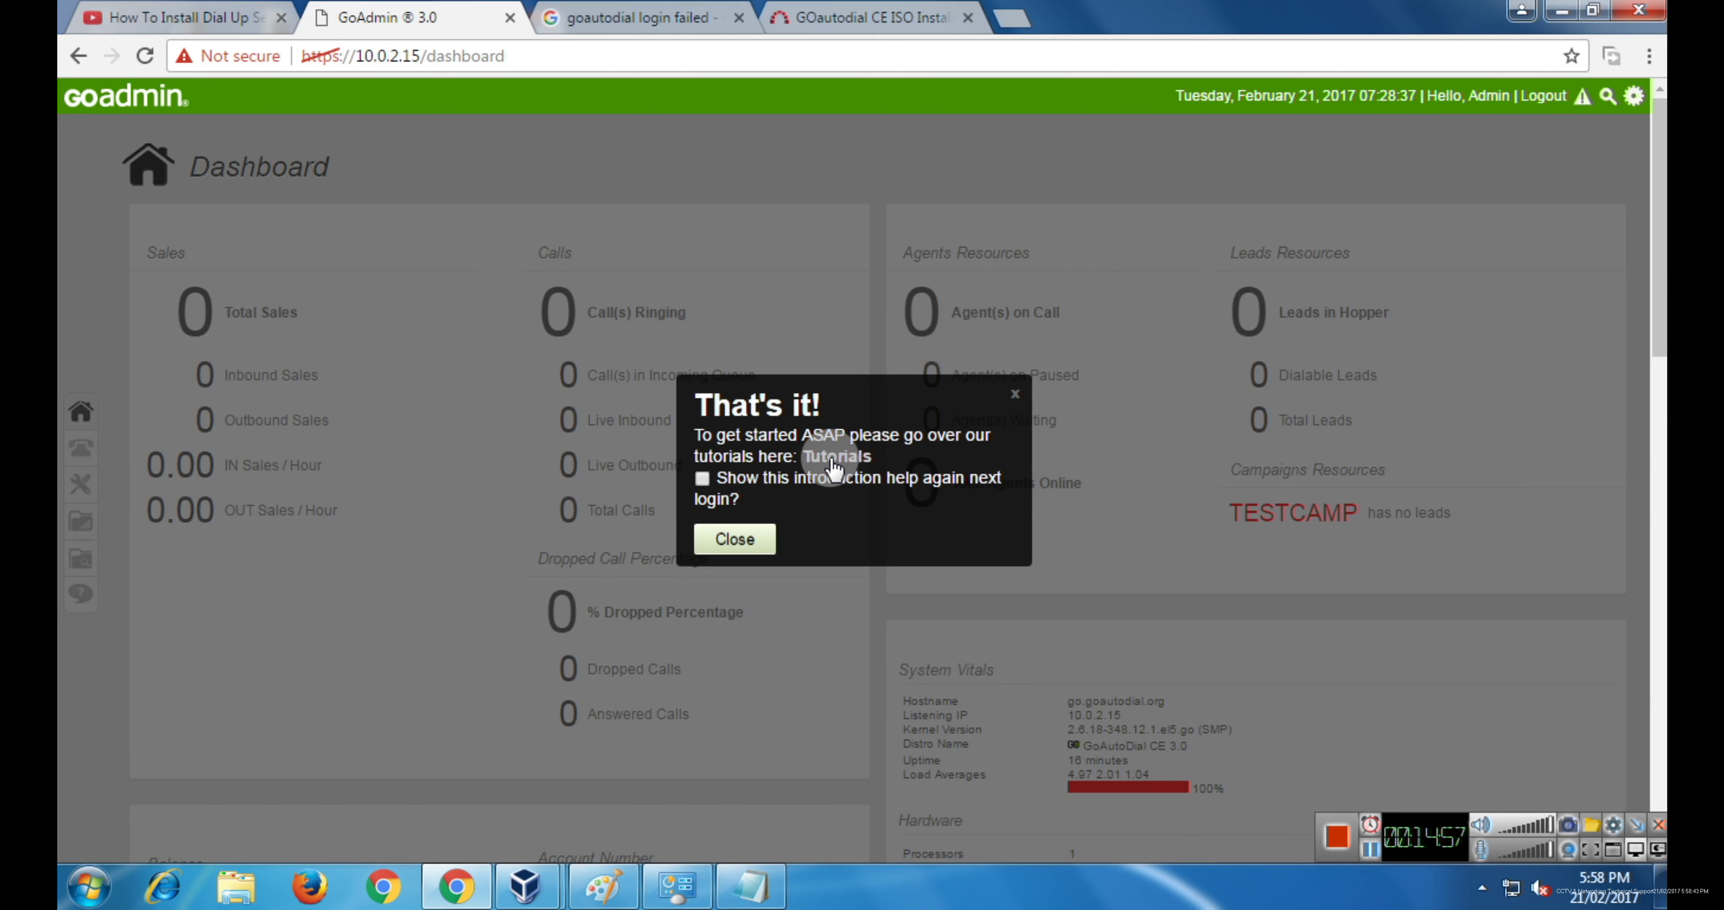
- Open Tutorials in a new tab and close the final intro message
right_click(834, 468)
left_click(870, 479)
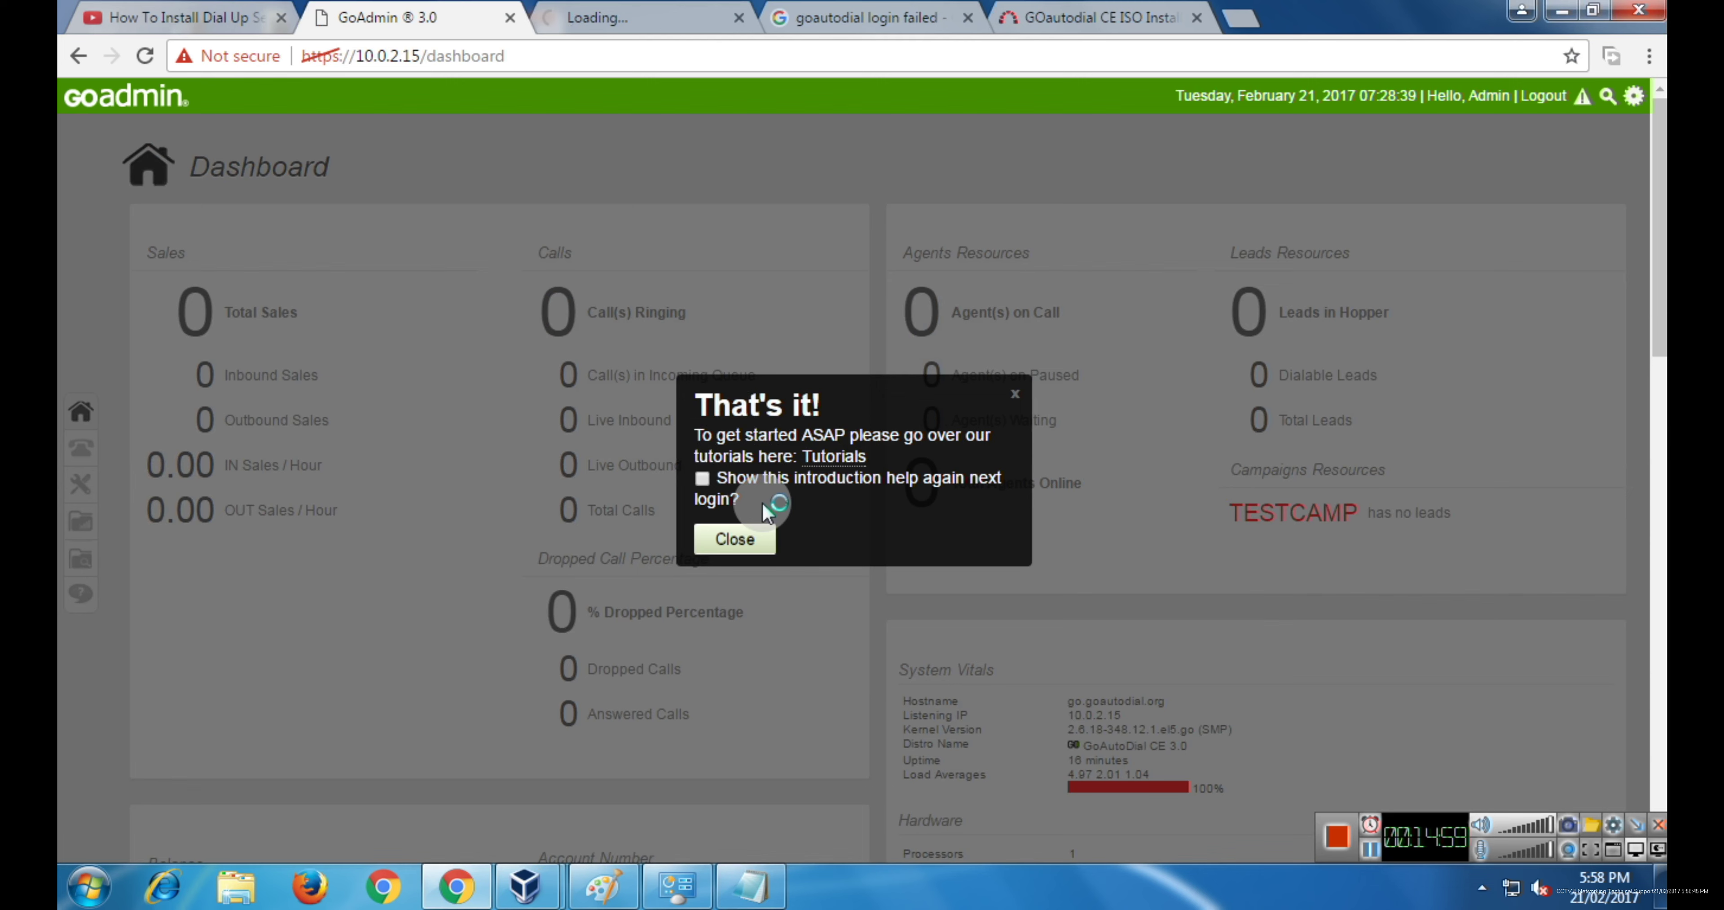
left_click(735, 539)
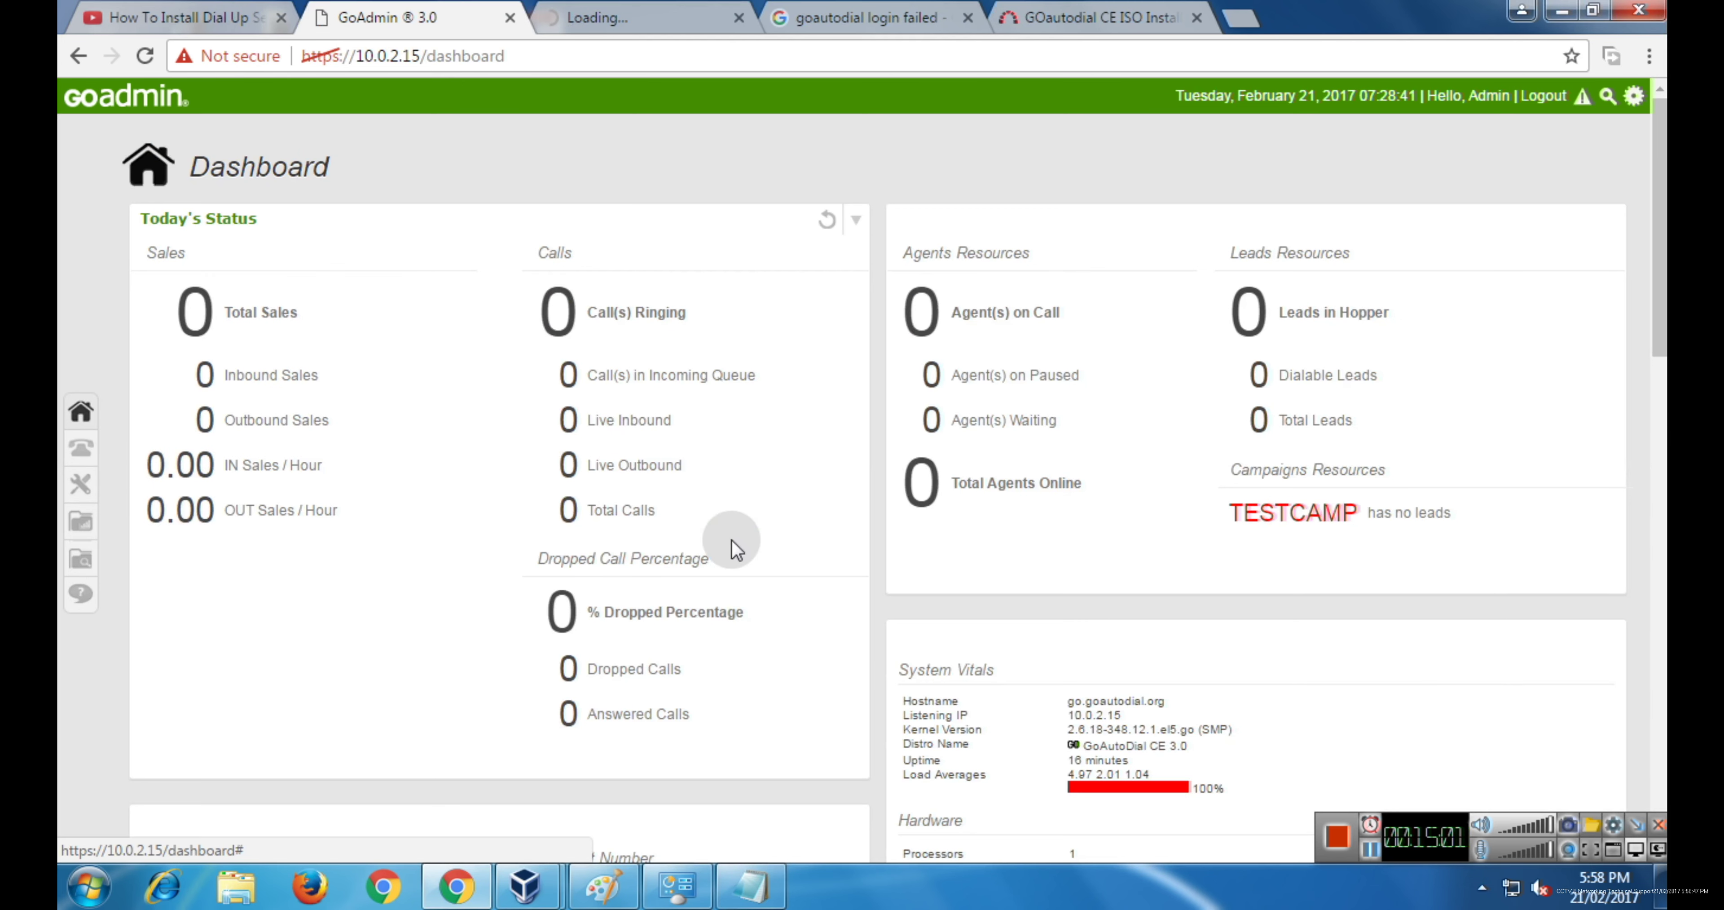
mouse_move(81, 448)
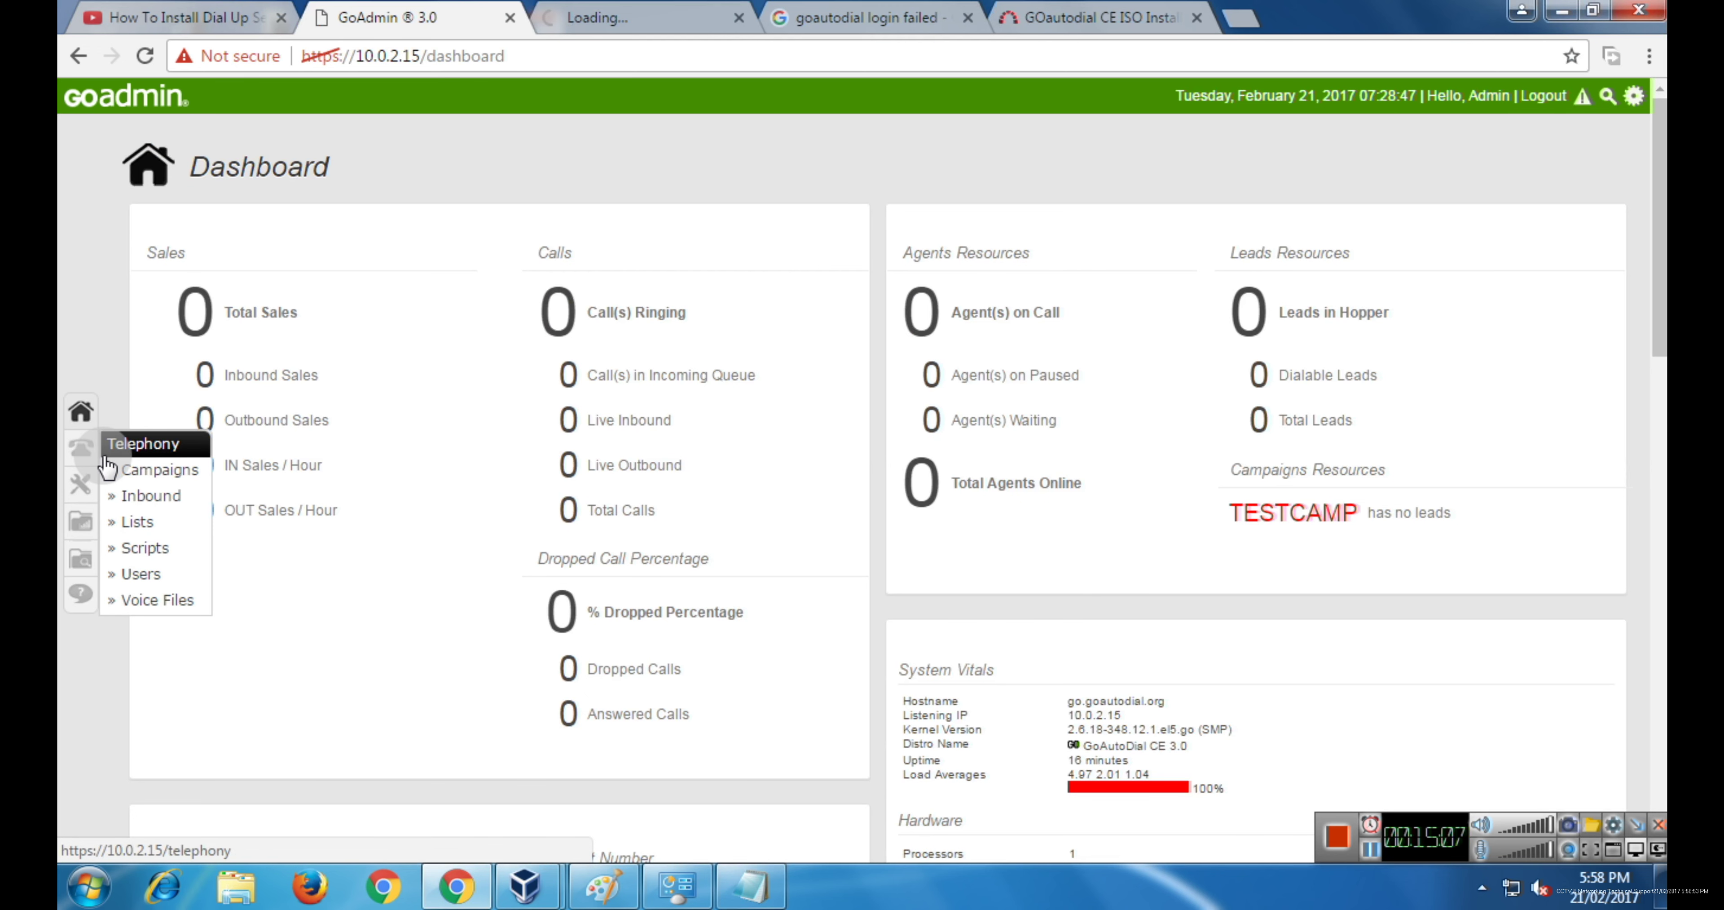
mouse_move(80, 483)
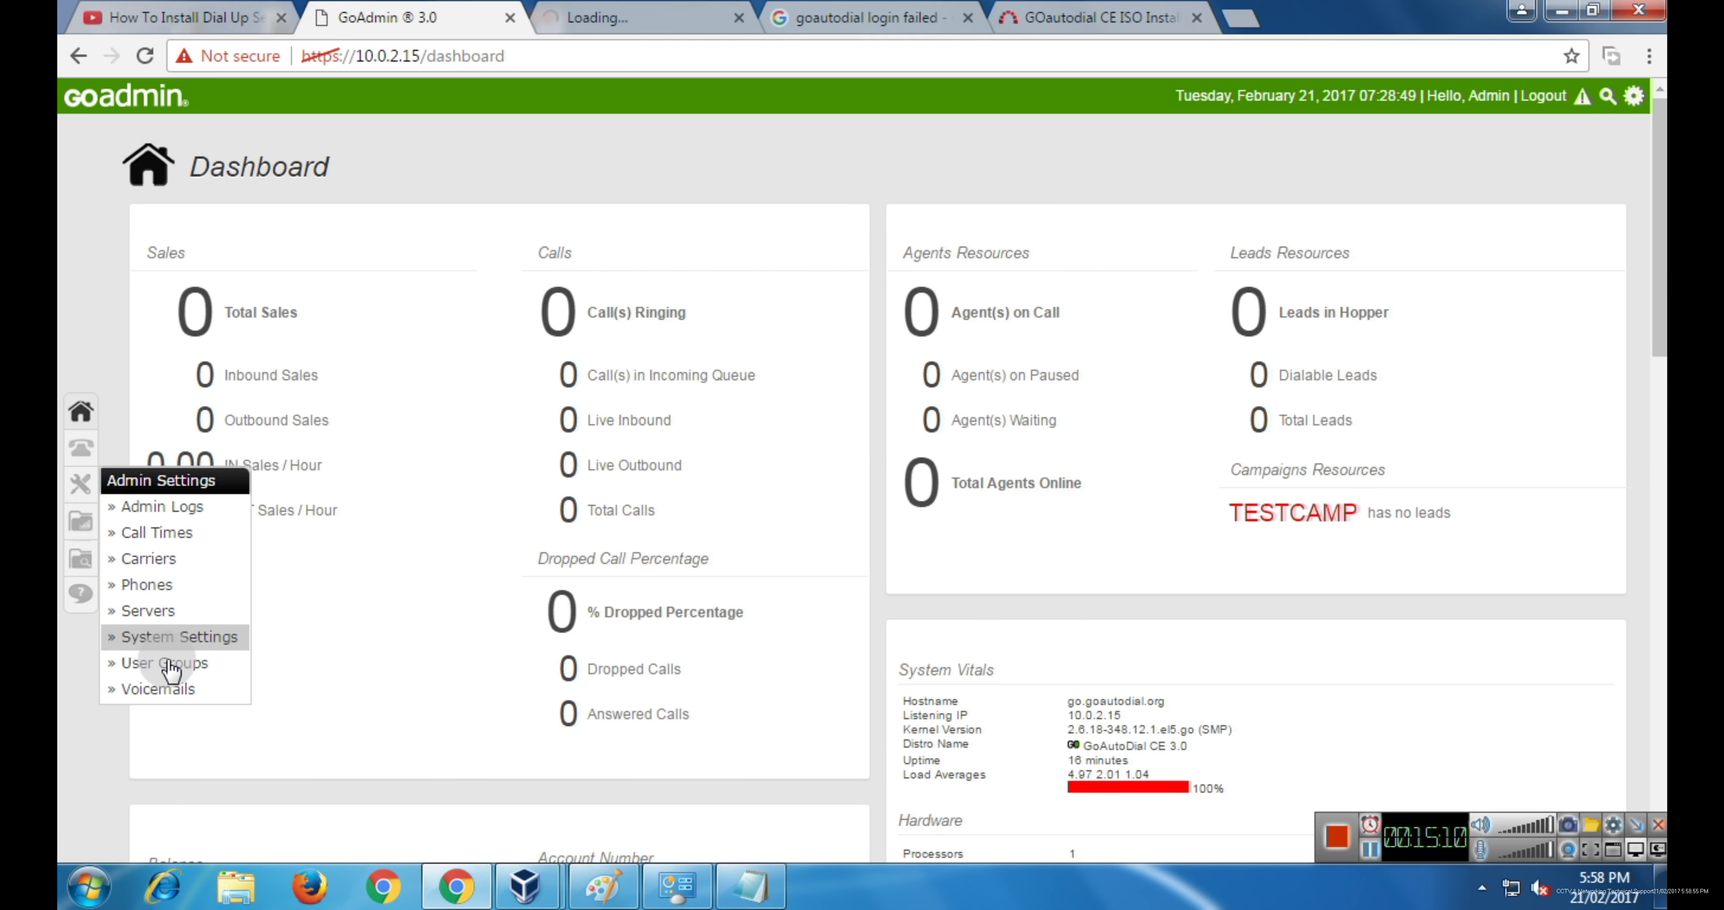
mouse_move(81, 520)
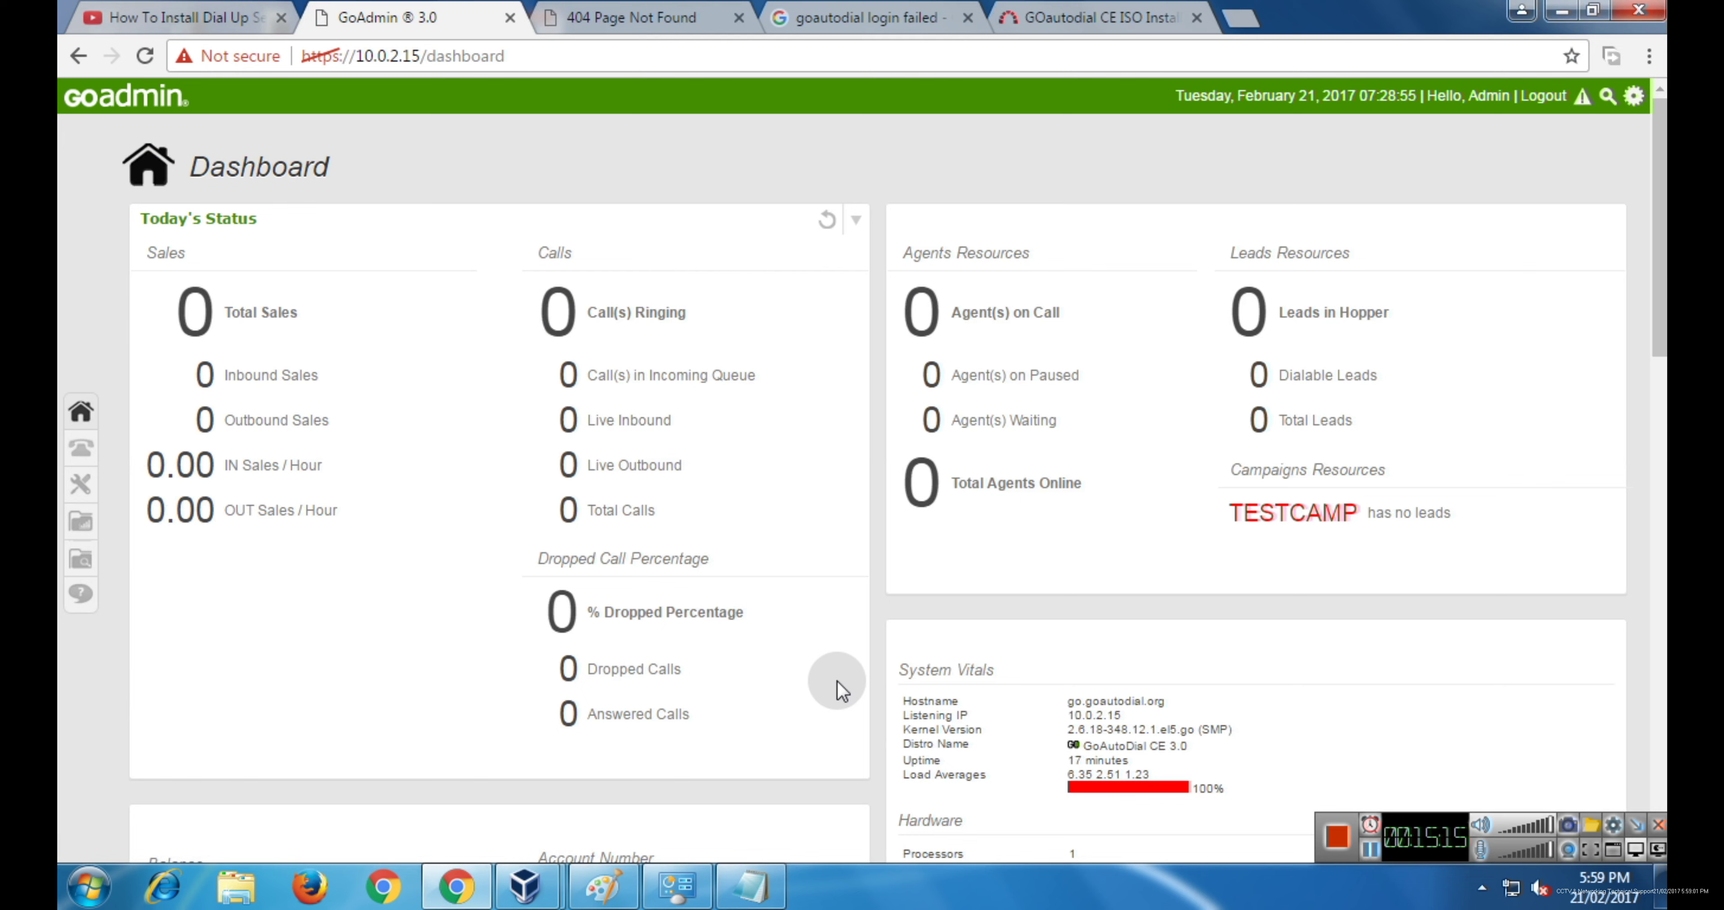
- Scroll the dashboard down to System Services, showing Asterisk, MySQL, HTTP and SSH Not Running
scroll(837, 689, "down", 3)
scroll(1094, 512, "down", 1)
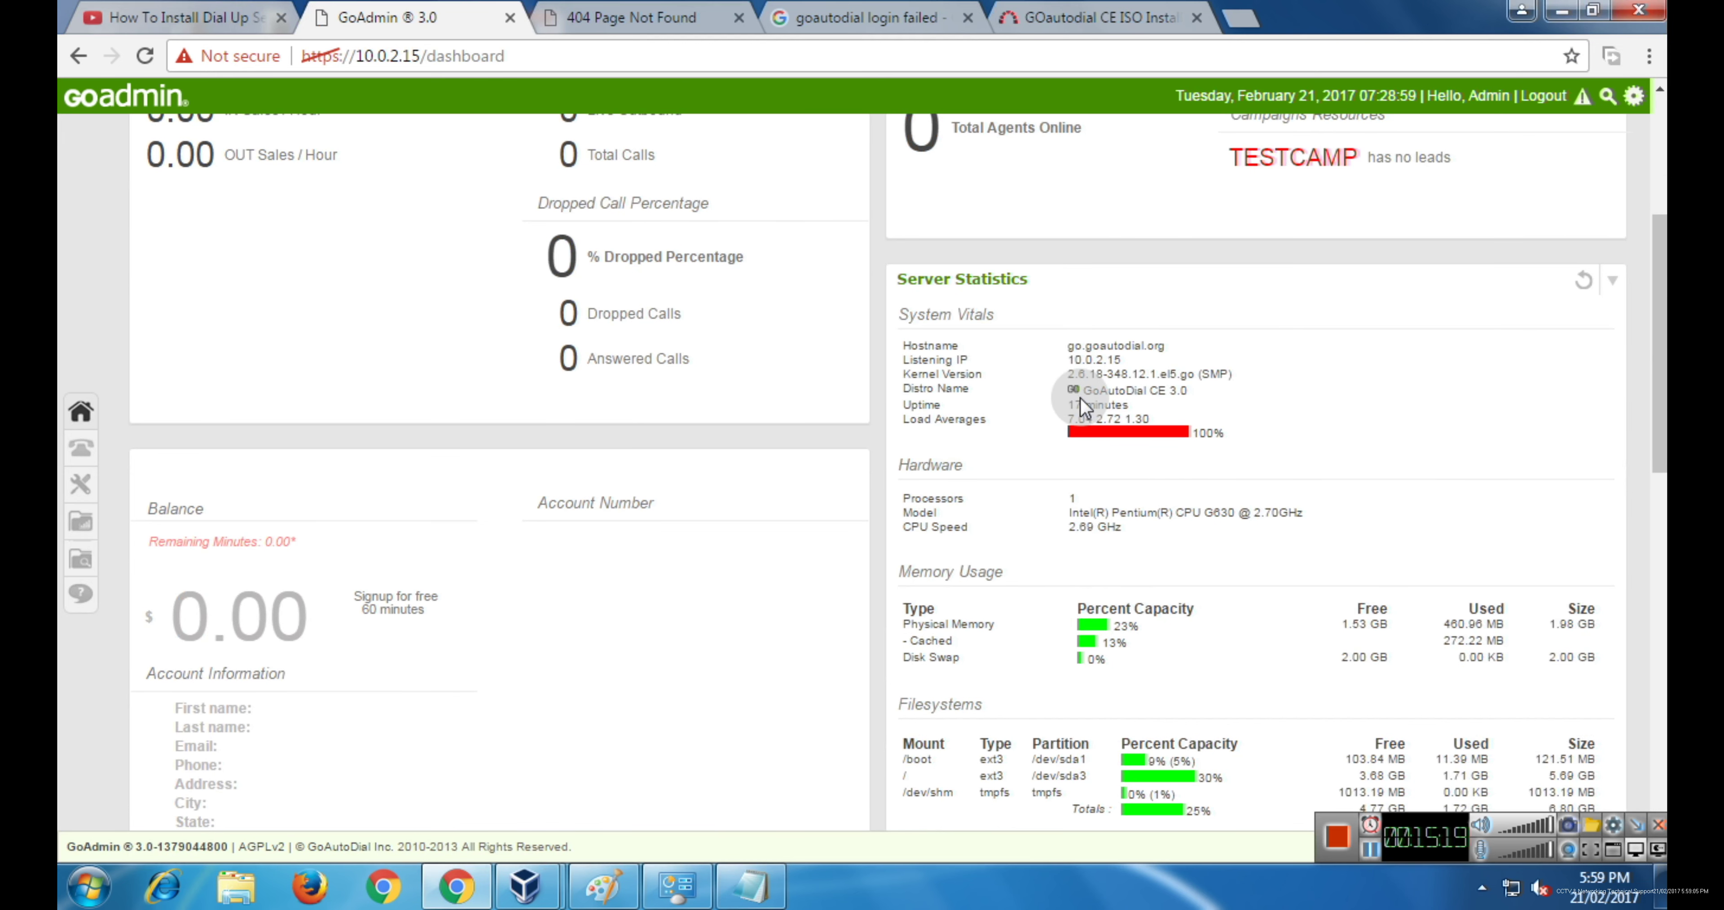
scroll(1065, 602, "down", 1)
scroll(1031, 642, "down", 2)
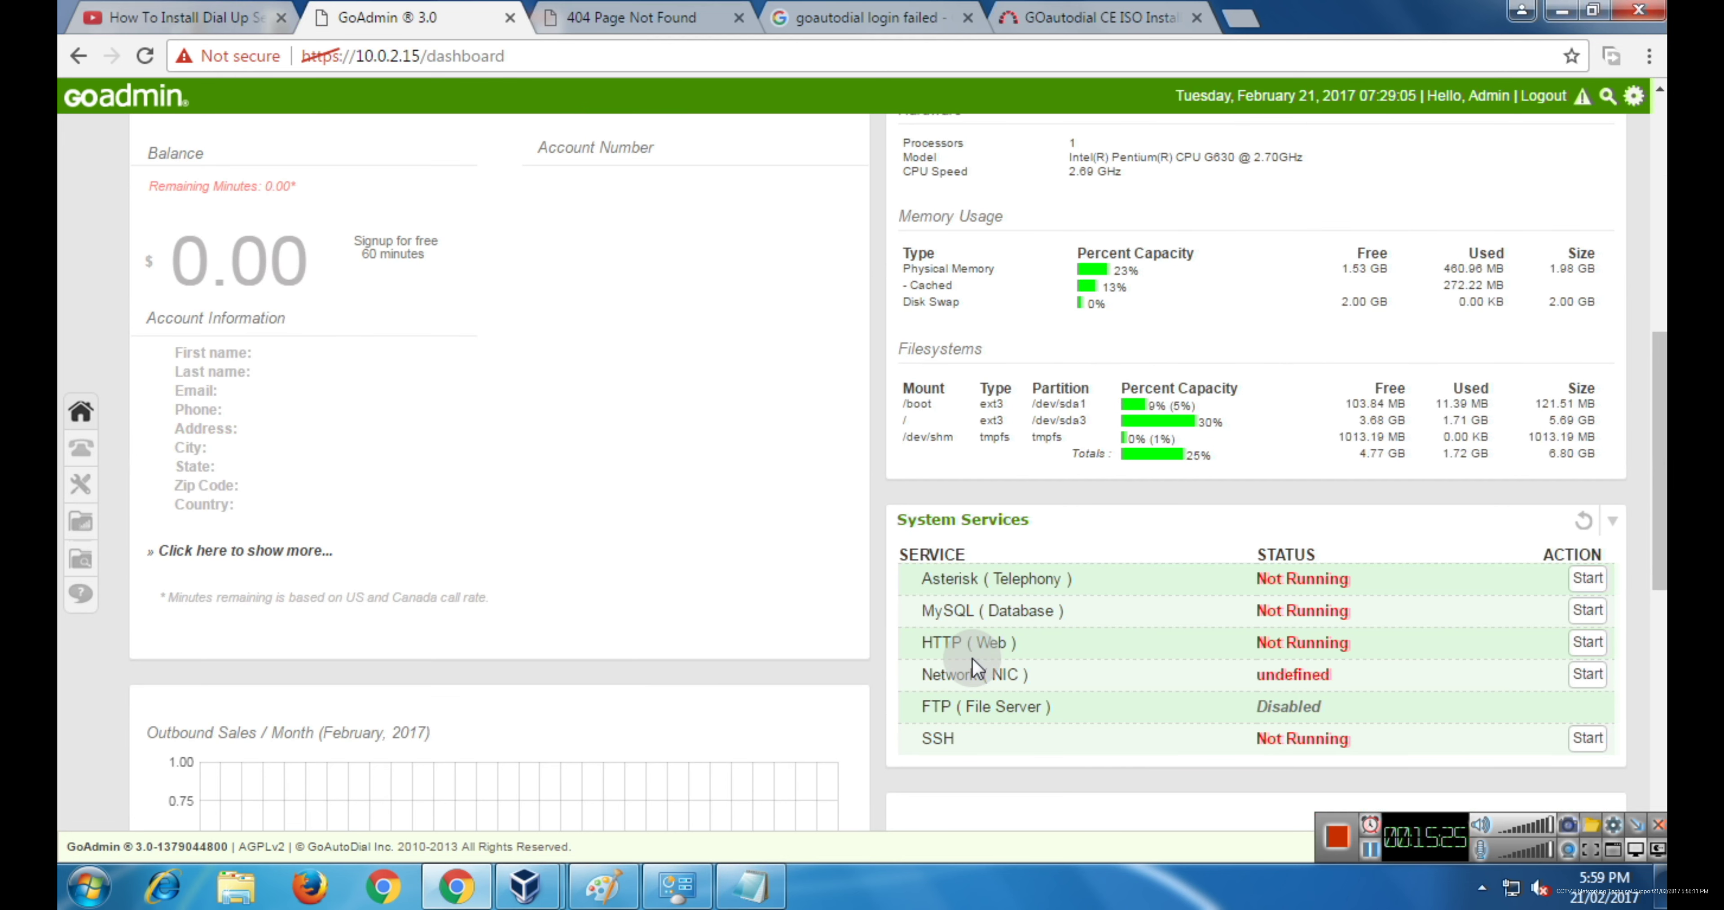
scroll(1071, 640, "down", 1)
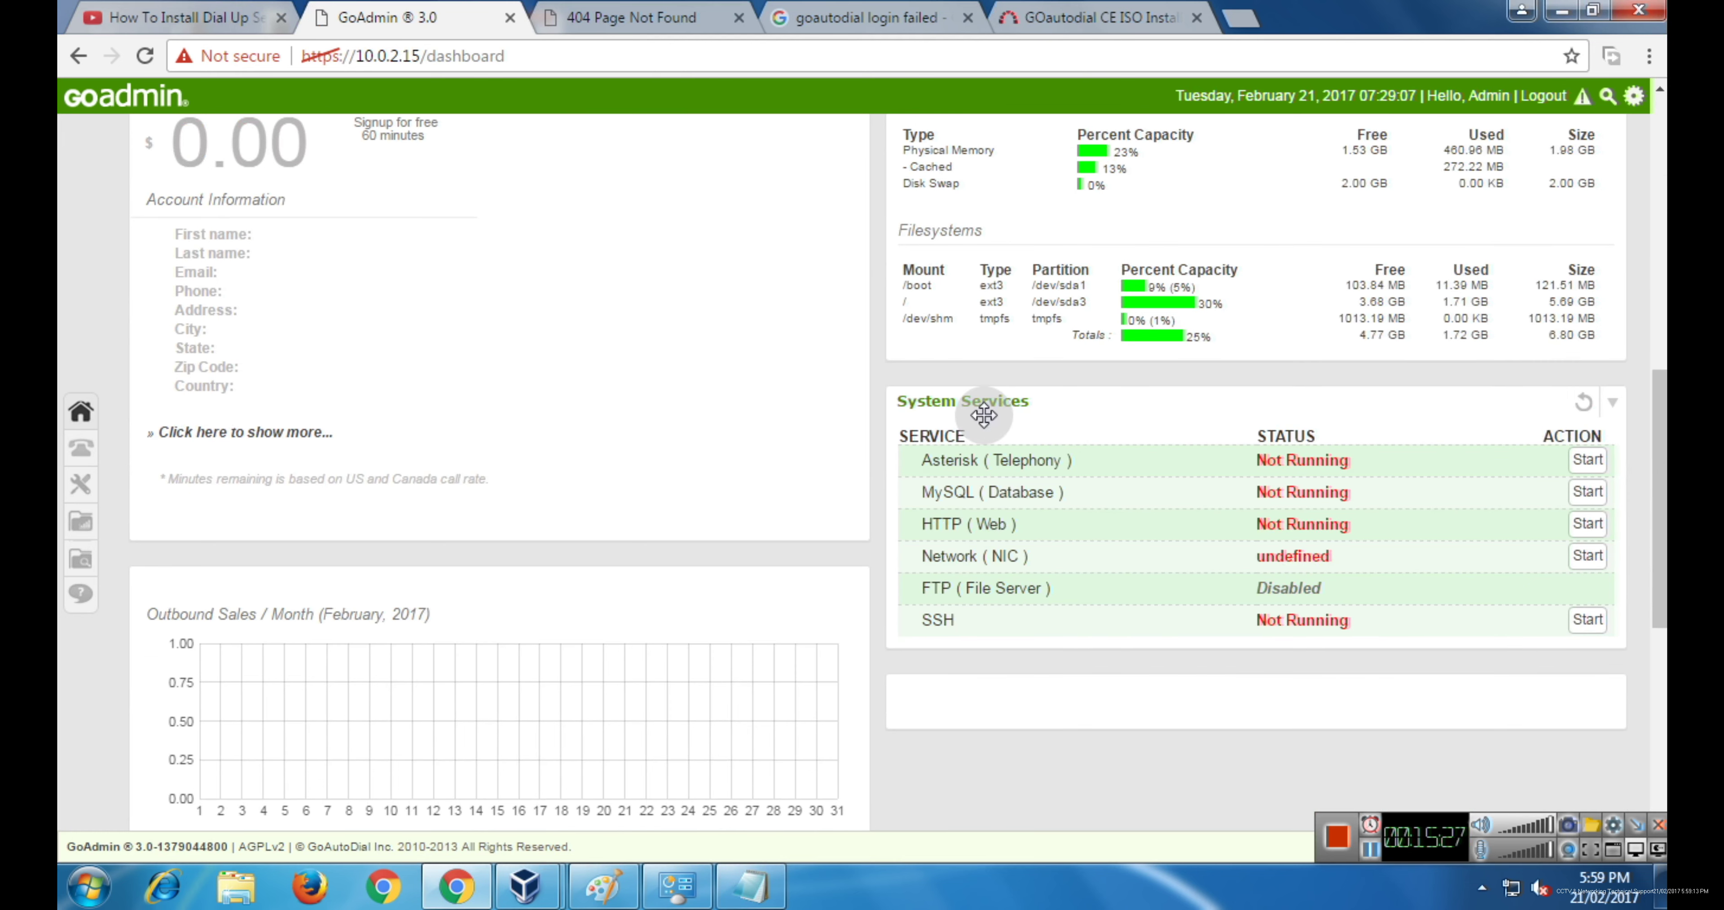
scroll(1138, 558, "down", 3)
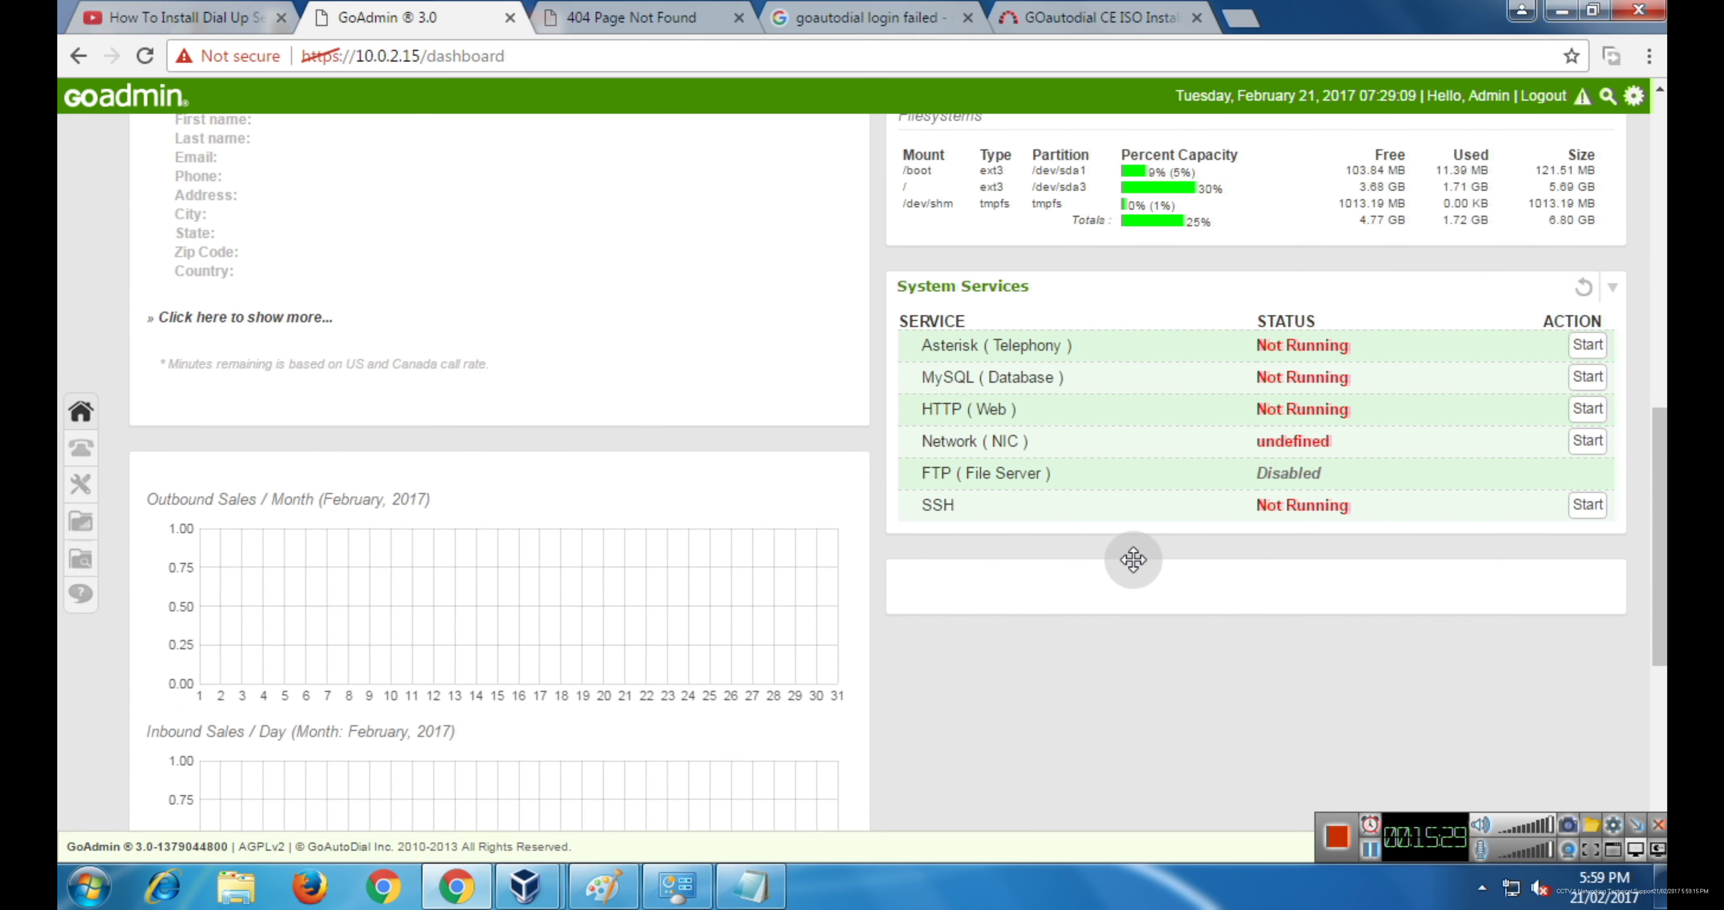